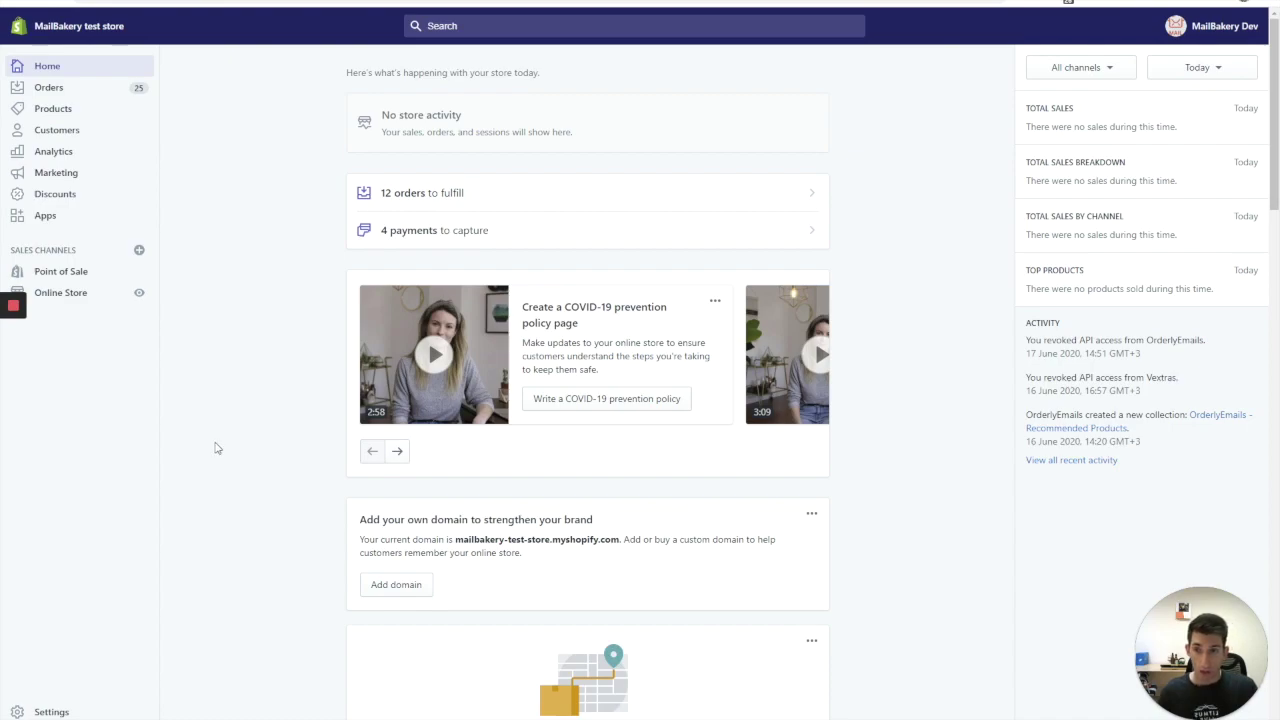
- Go to Settings > Notifications and open the email template design customization
{"action": "left_click", "coordinate": [49, 712]}
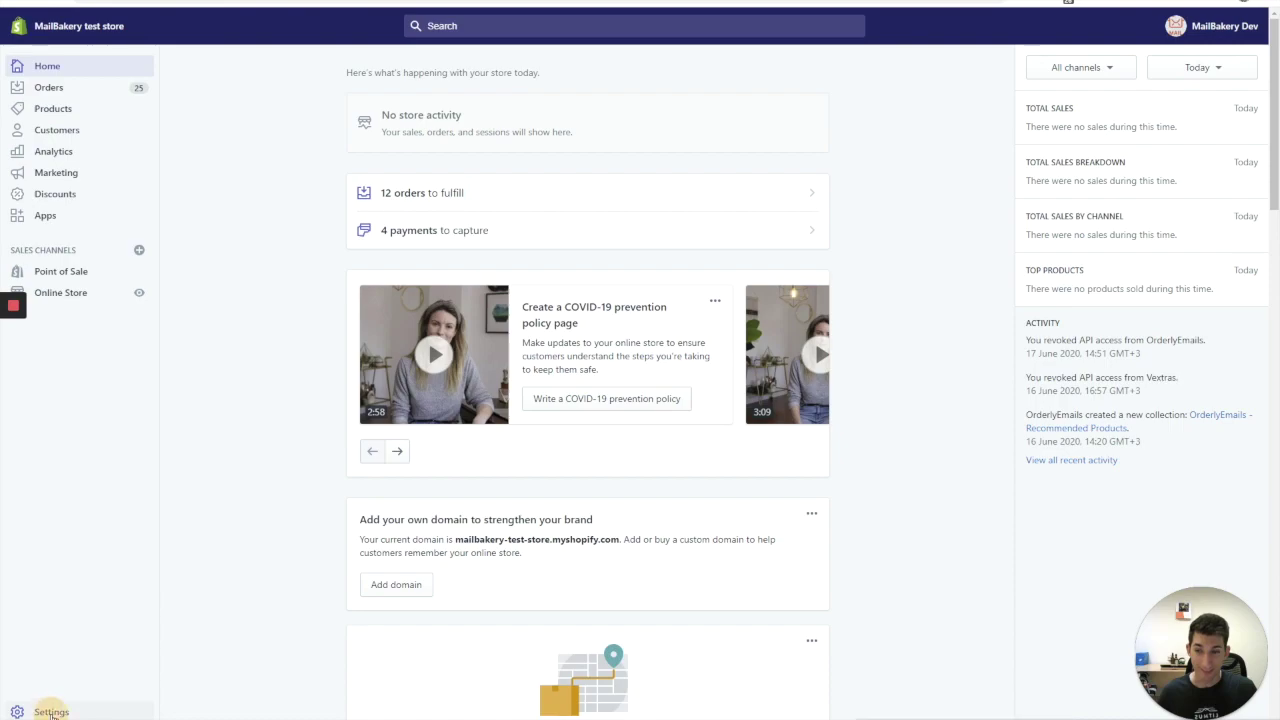
{"action": "left_click", "coordinate": [712, 219]}
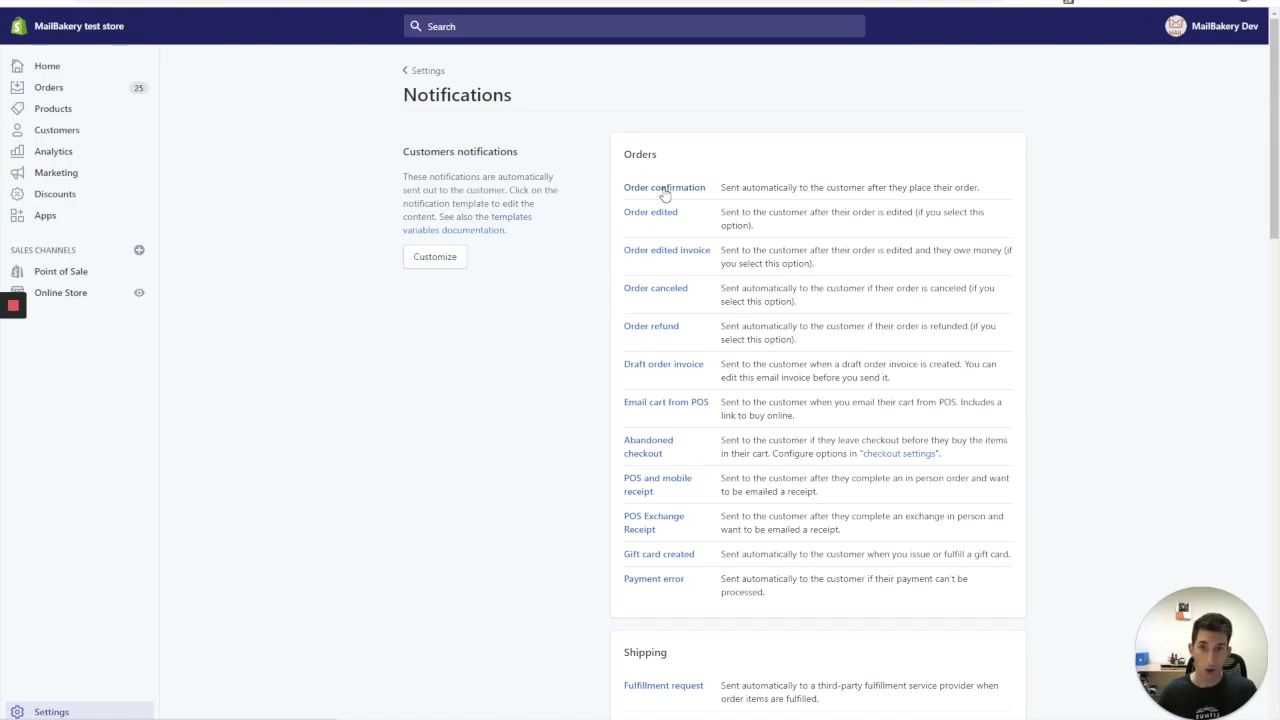
{"action": "left_click", "coordinate": [432, 257]}
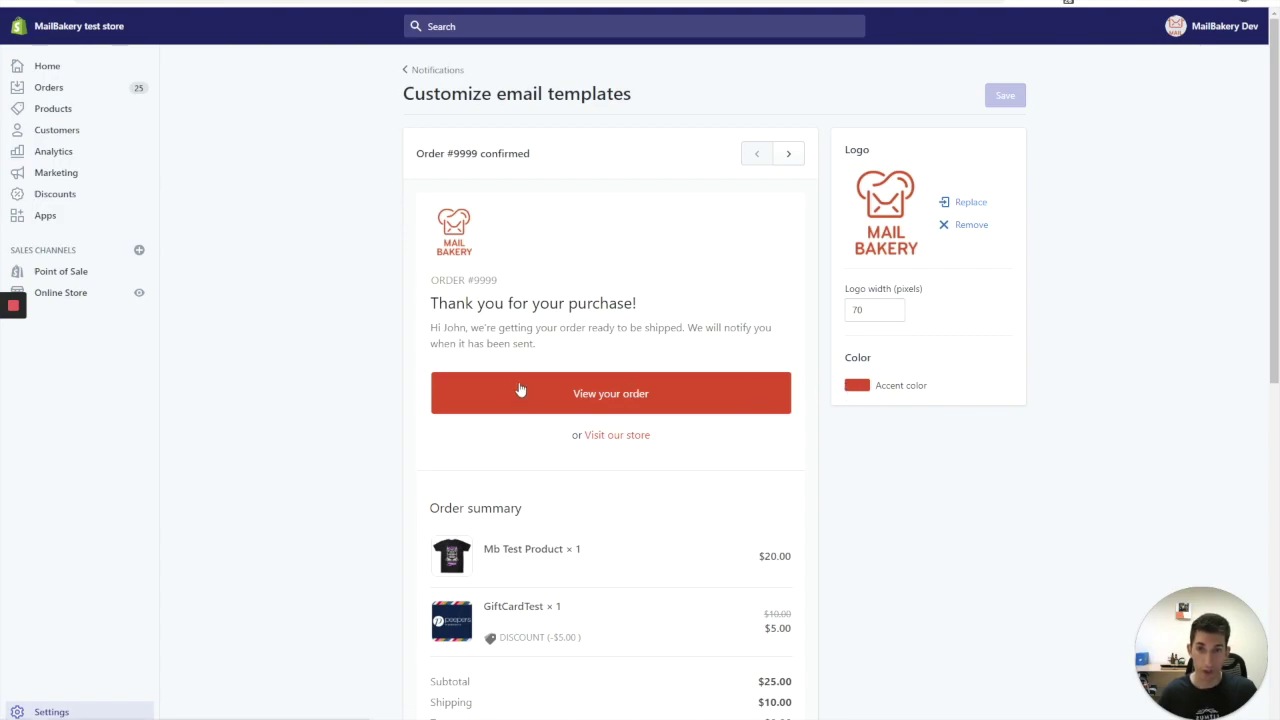
- Review the current email design, then go back and open the Order confirmation template
{"action": "scroll", "coordinate": [520, 385], "scroll_direction": "down", "scroll_amount": 1}
{"action": "scroll", "coordinate": [520, 387], "scroll_direction": "down", "scroll_amount": 3}
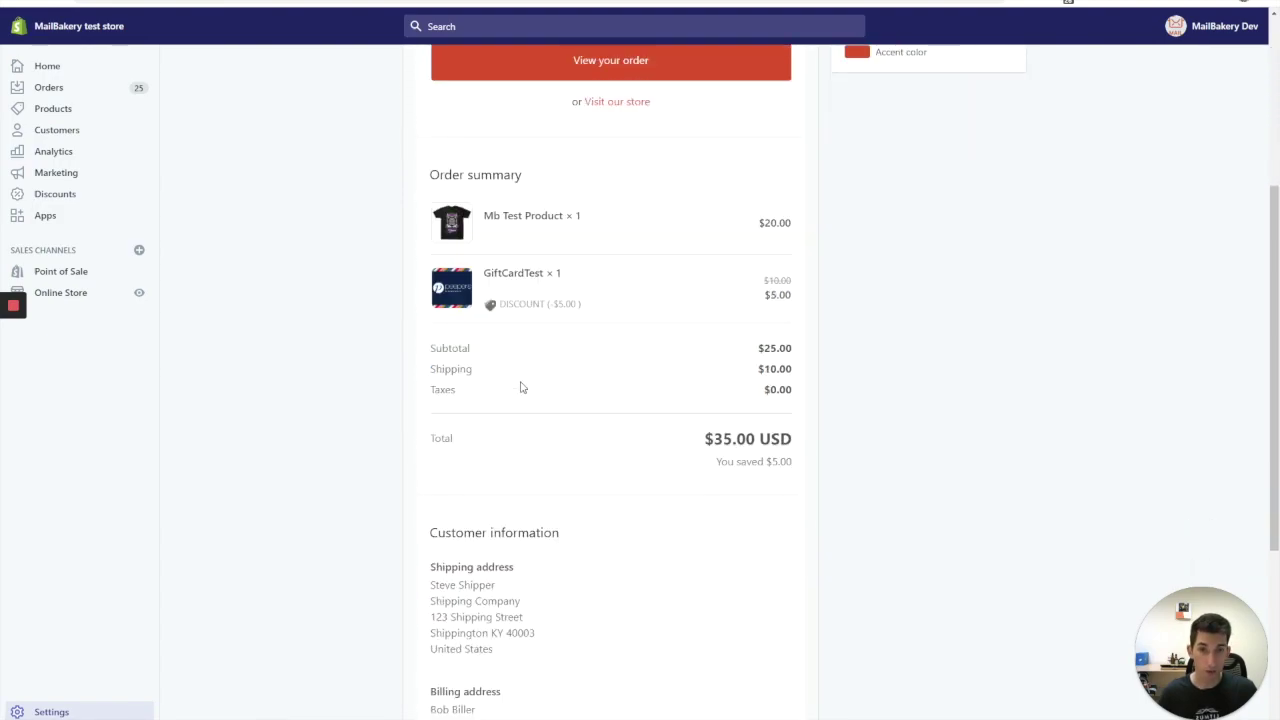
{"action": "scroll", "coordinate": [520, 387], "scroll_direction": "down", "scroll_amount": 4}
{"action": "scroll", "coordinate": [520, 387], "scroll_direction": "up", "scroll_amount": 8}
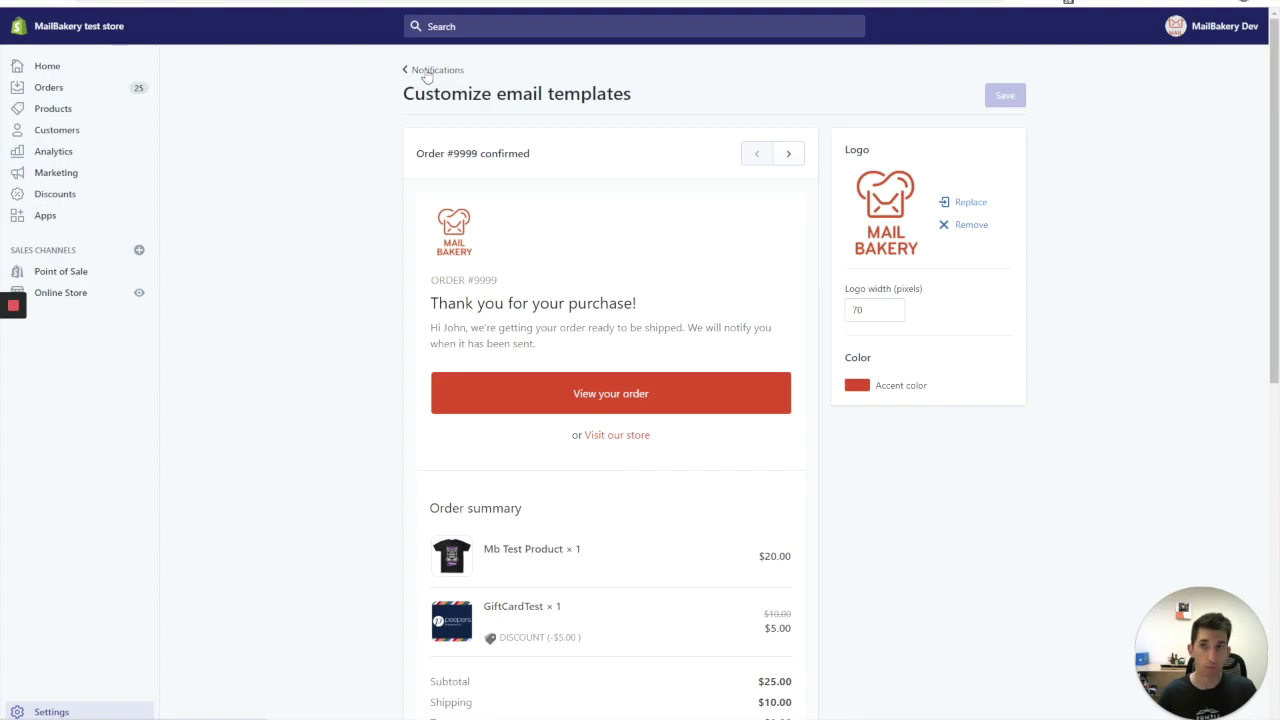
{"action": "left_click", "coordinate": [427, 72]}
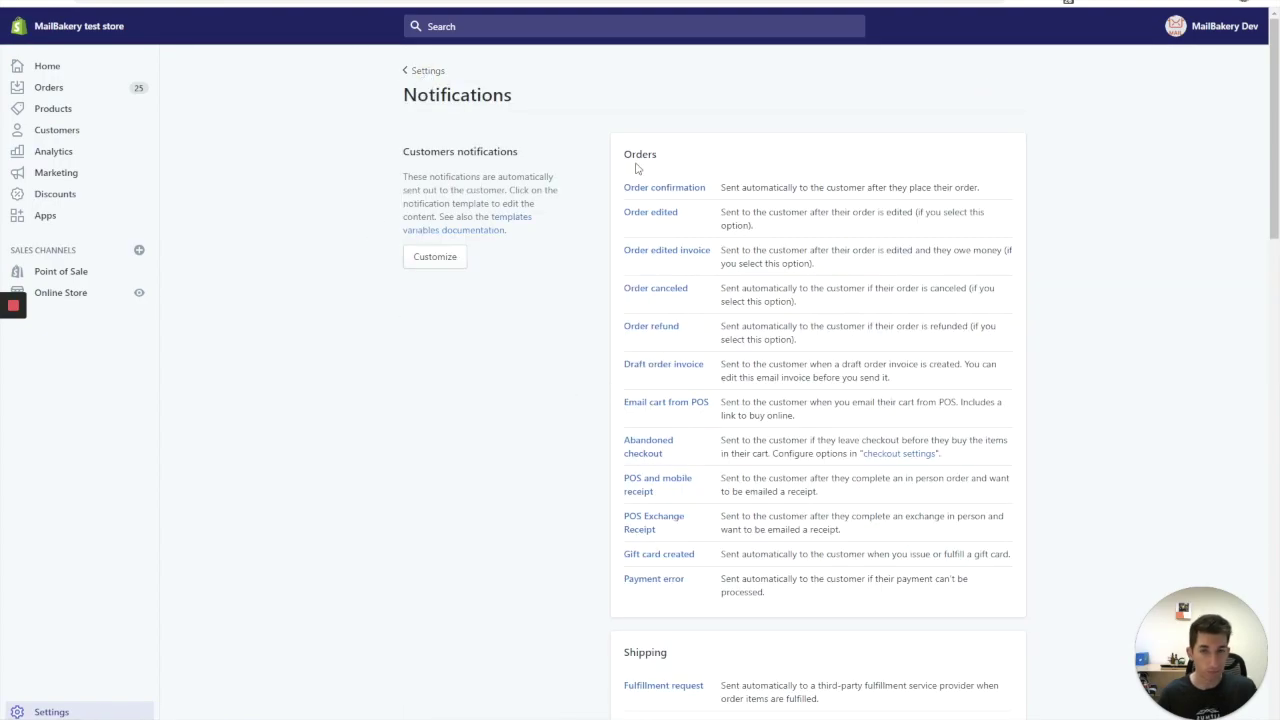
{"action": "left_click", "coordinate": [640, 190]}
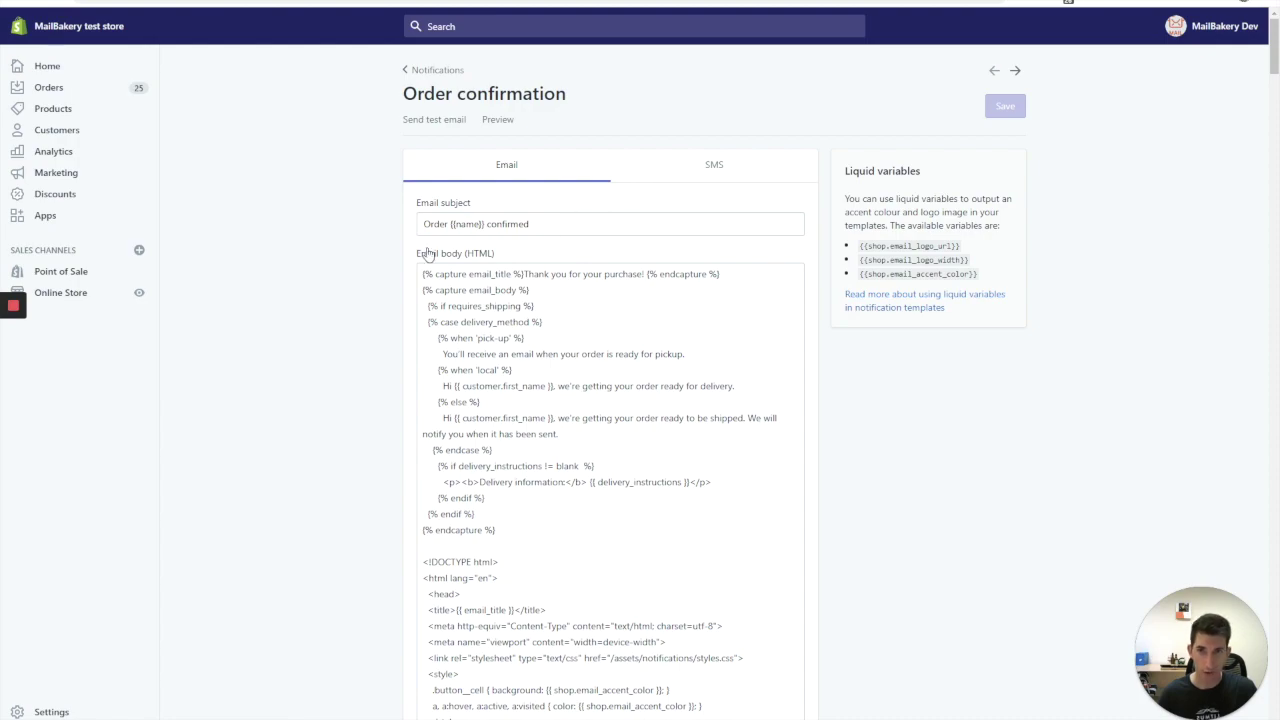
- Click into the Order confirmation email body HTML and scroll through the code
{"action": "left_click", "coordinate": [622, 327]}
{"action": "scroll", "coordinate": [622, 327], "scroll_direction": "down", "scroll_amount": 3}
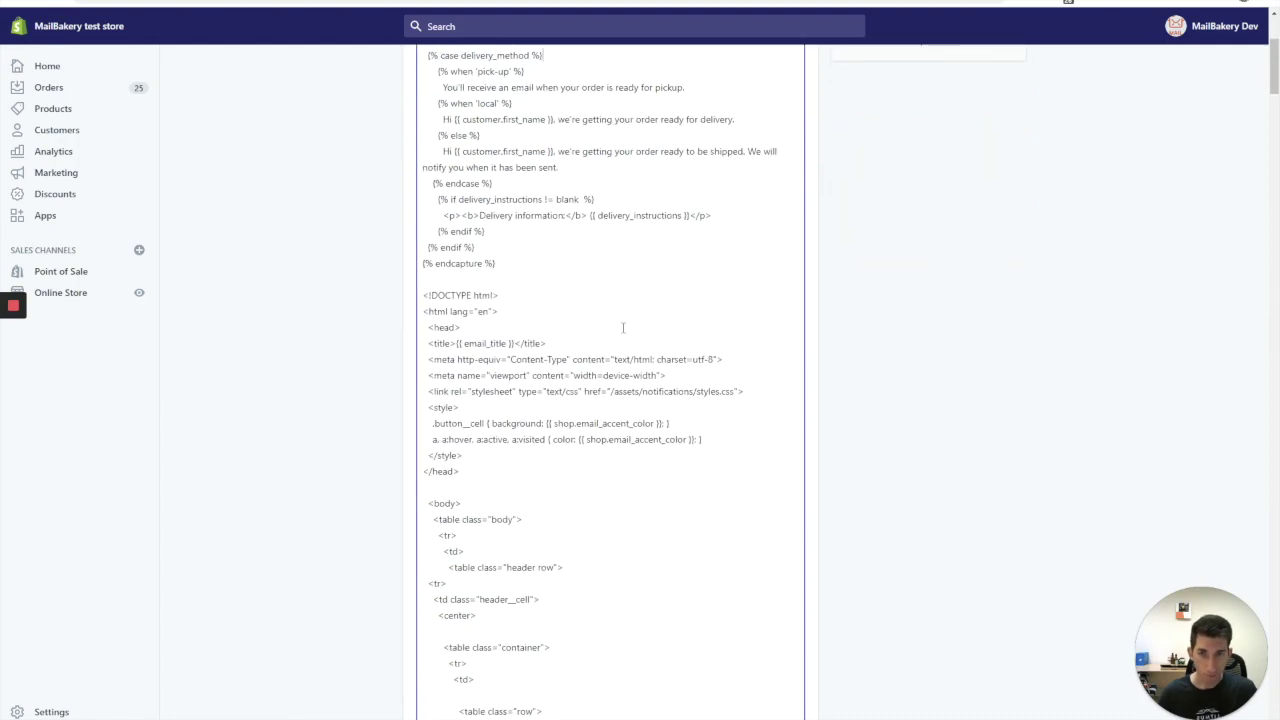
{"action": "scroll", "coordinate": [560, 334], "scroll_direction": "up", "scroll_amount": 3}
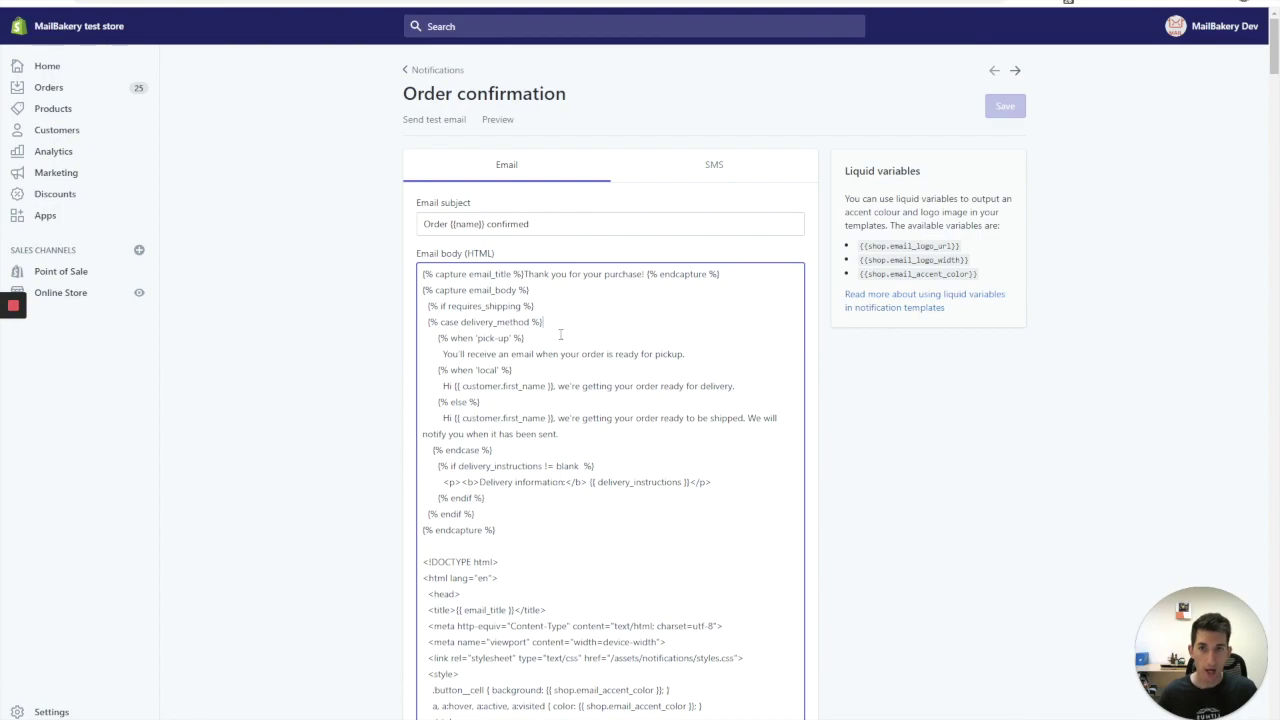
- Preview how the current order confirmation email renders, then close the preview and go to Apps
{"action": "left_click", "coordinate": [490, 119]}
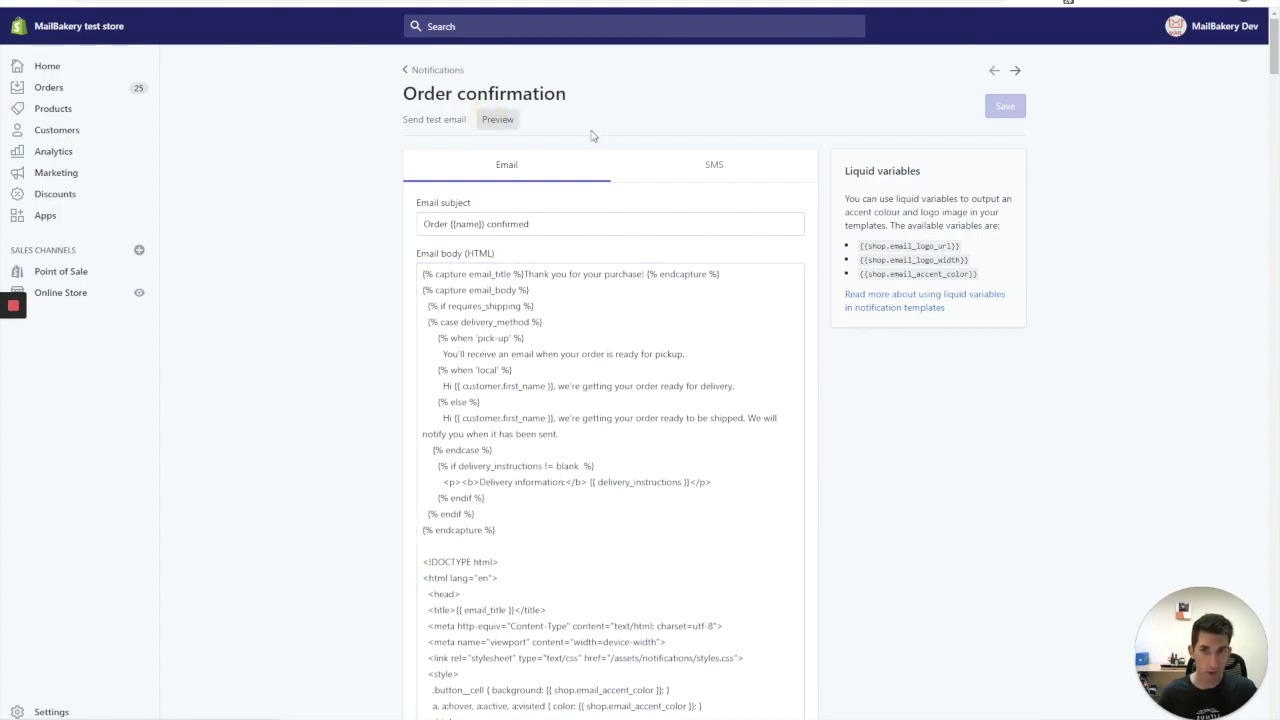
{"action": "scroll", "coordinate": [515, 236], "scroll_direction": "down", "scroll_amount": 7}
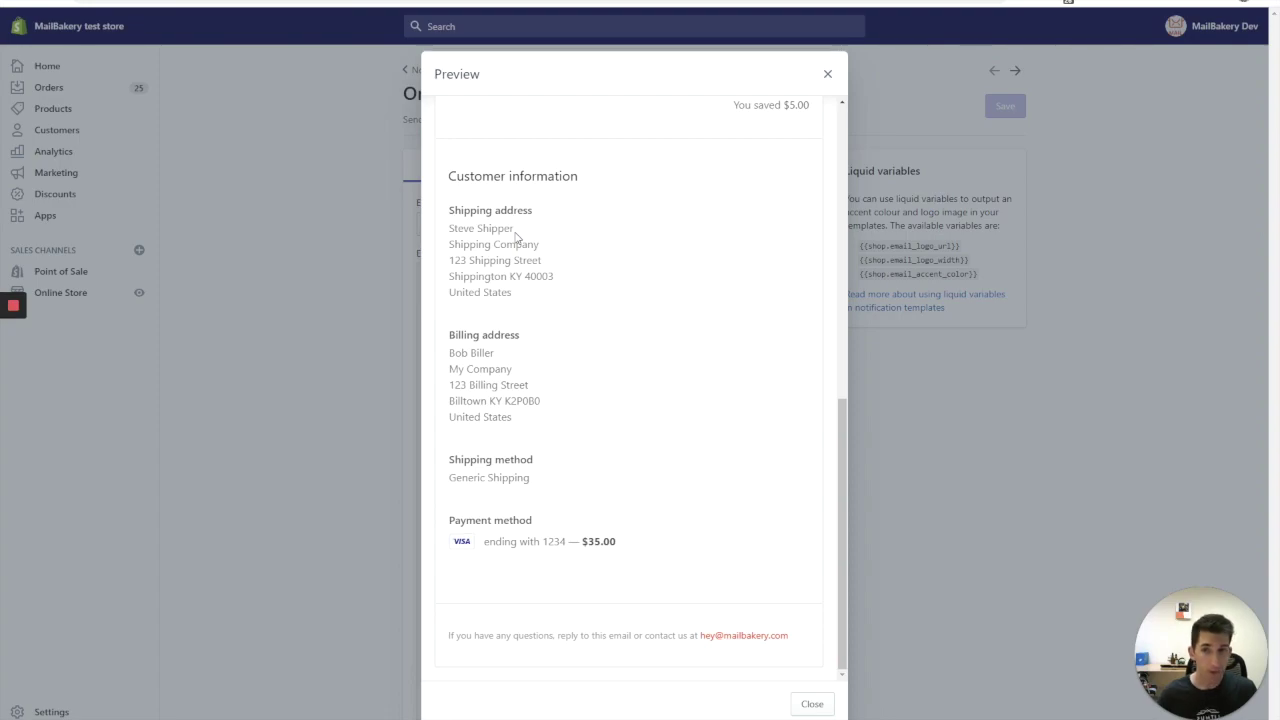
{"action": "scroll", "coordinate": [590, 383], "scroll_direction": "up", "scroll_amount": 7}
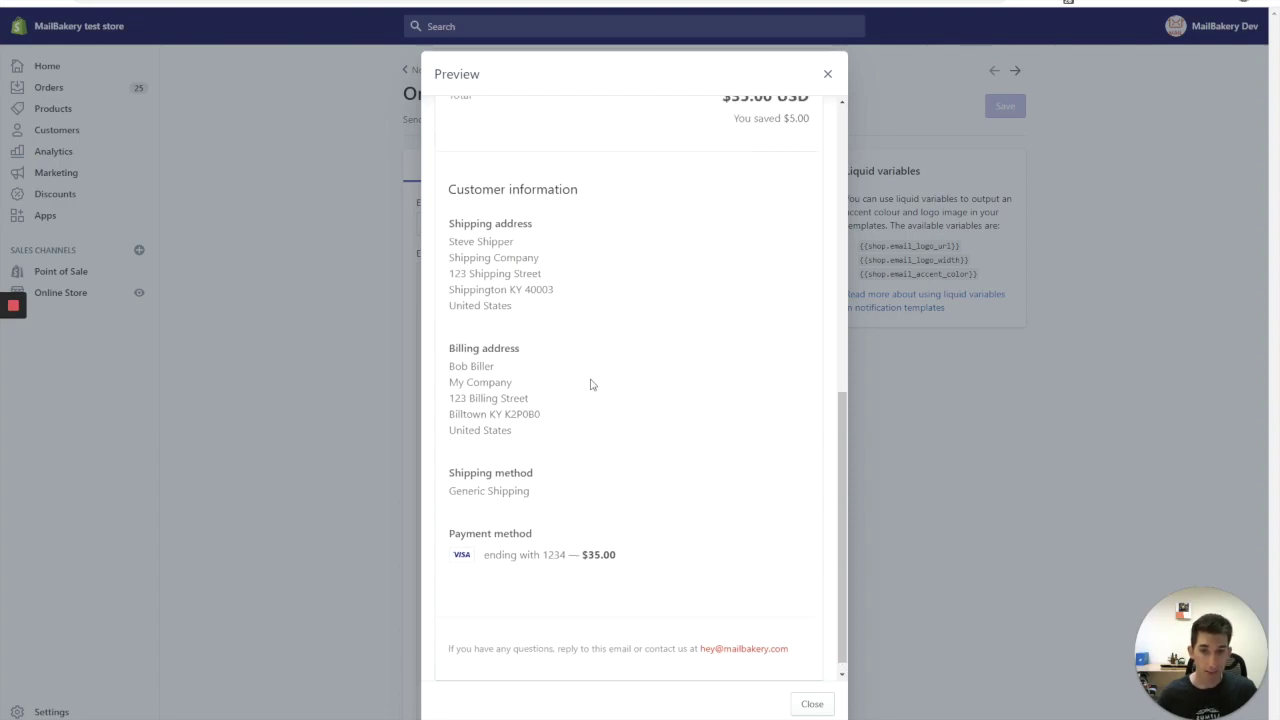
{"action": "left_click", "coordinate": [826, 78]}
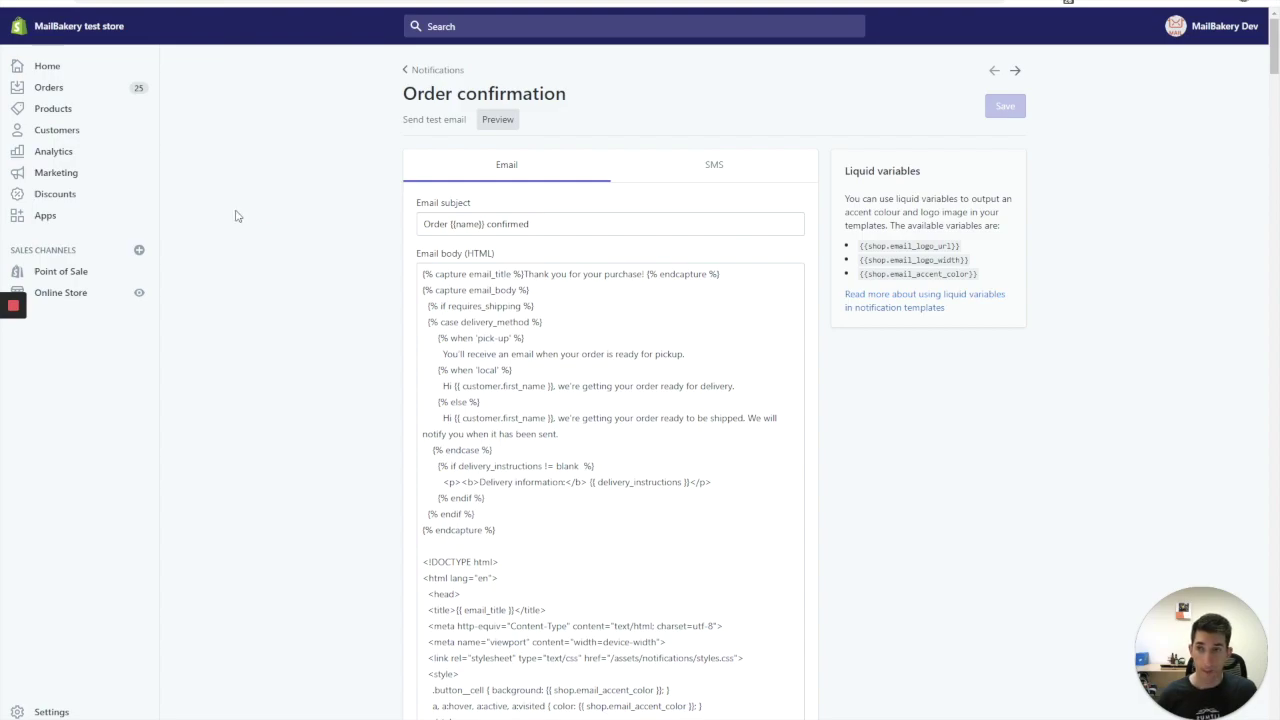
{"action": "left_click", "coordinate": [45, 217]}
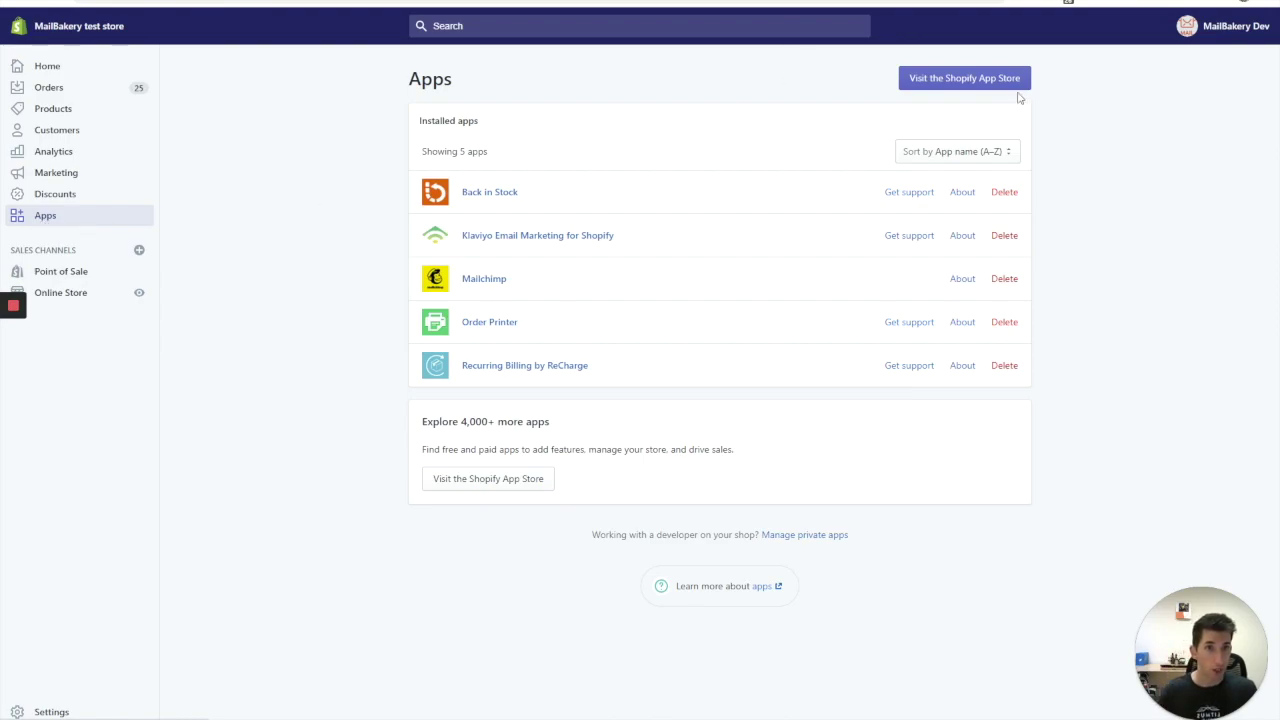
- Search the Shopify App Store for 'orderlyemails'
{"action": "left_click", "coordinate": [988, 78]}
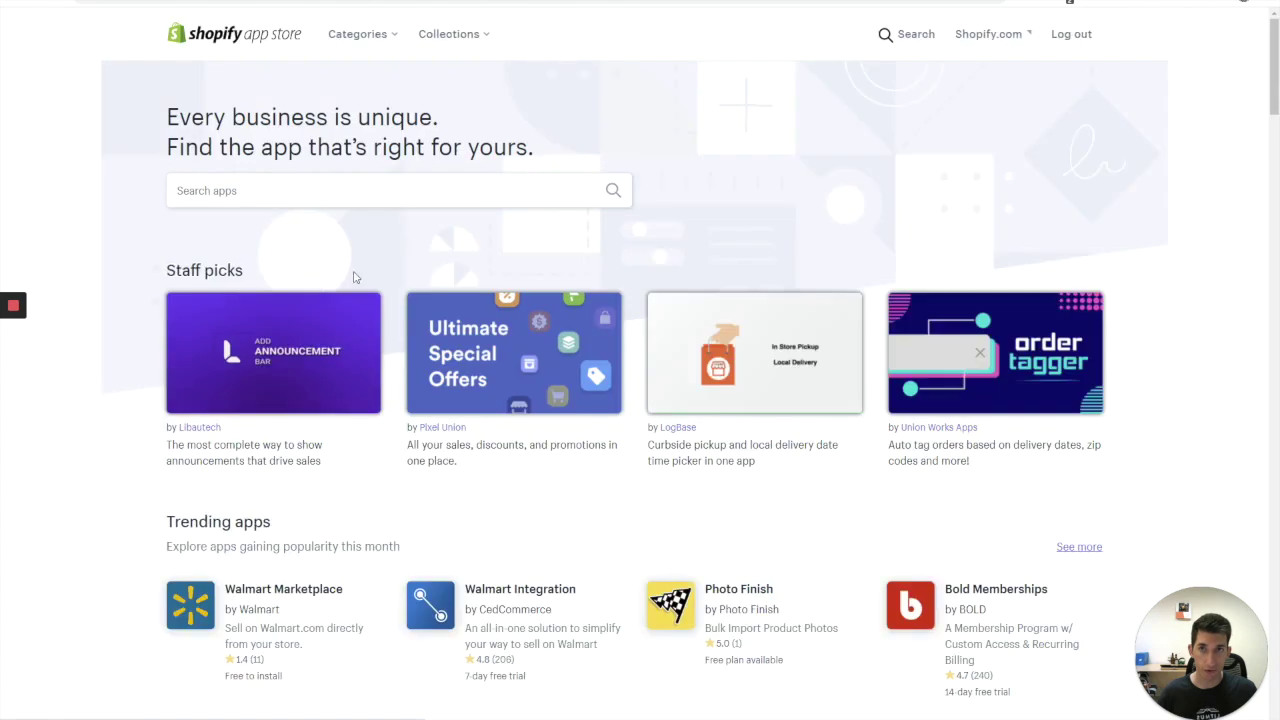
{"action": "left_click", "coordinate": [365, 222]}
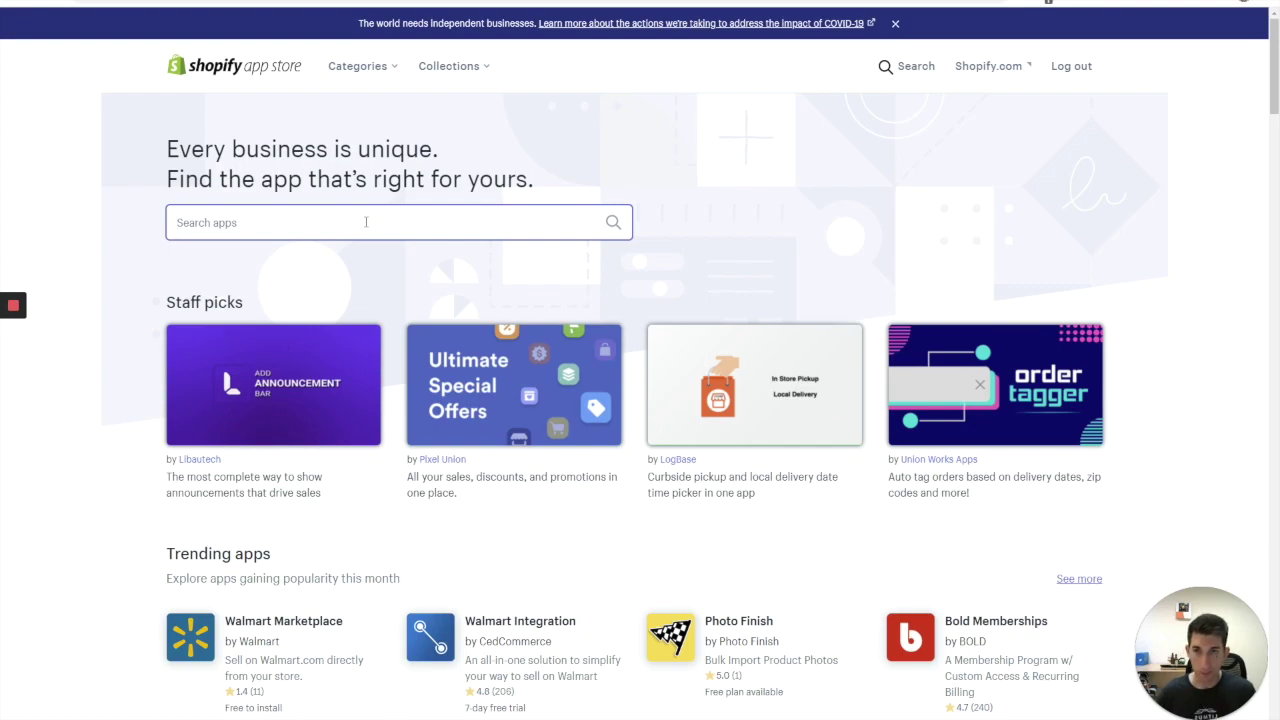
{"action": "type", "text": "ord"}
{"action": "key", "text": "BackSpace"}
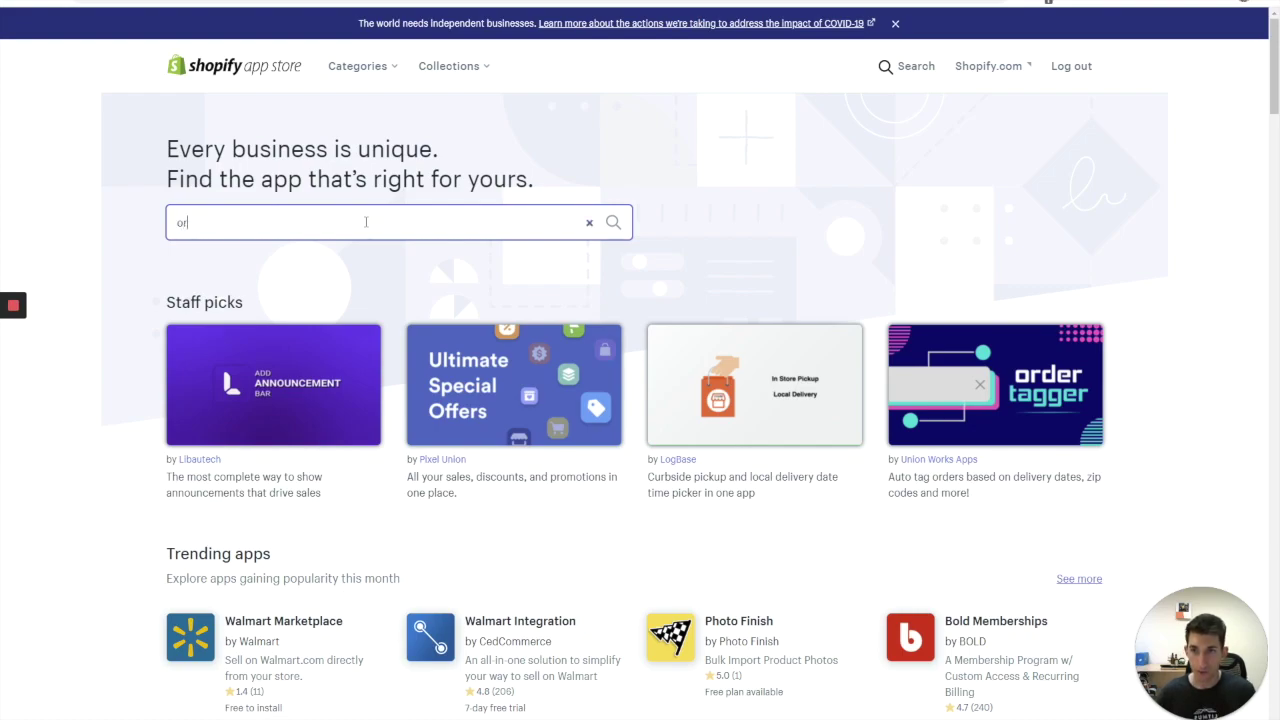
{"action": "type", "text": "derlyemails"}
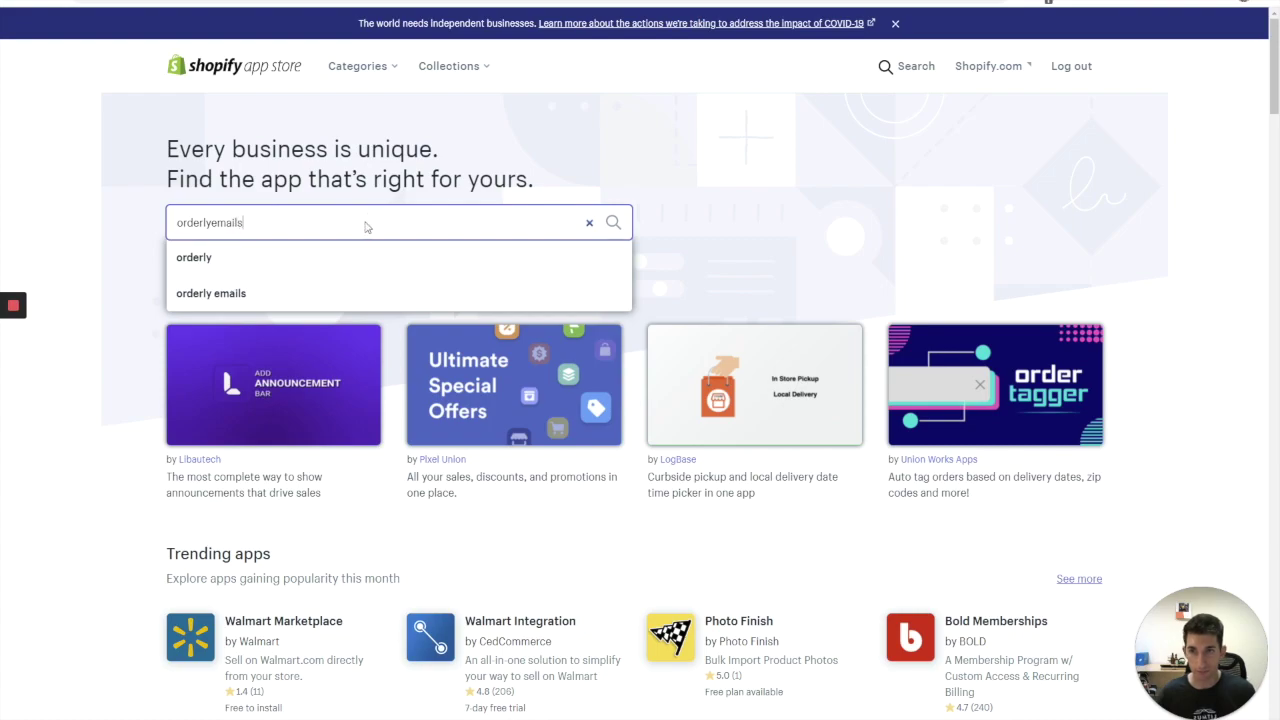
{"action": "key", "text": "Return"}
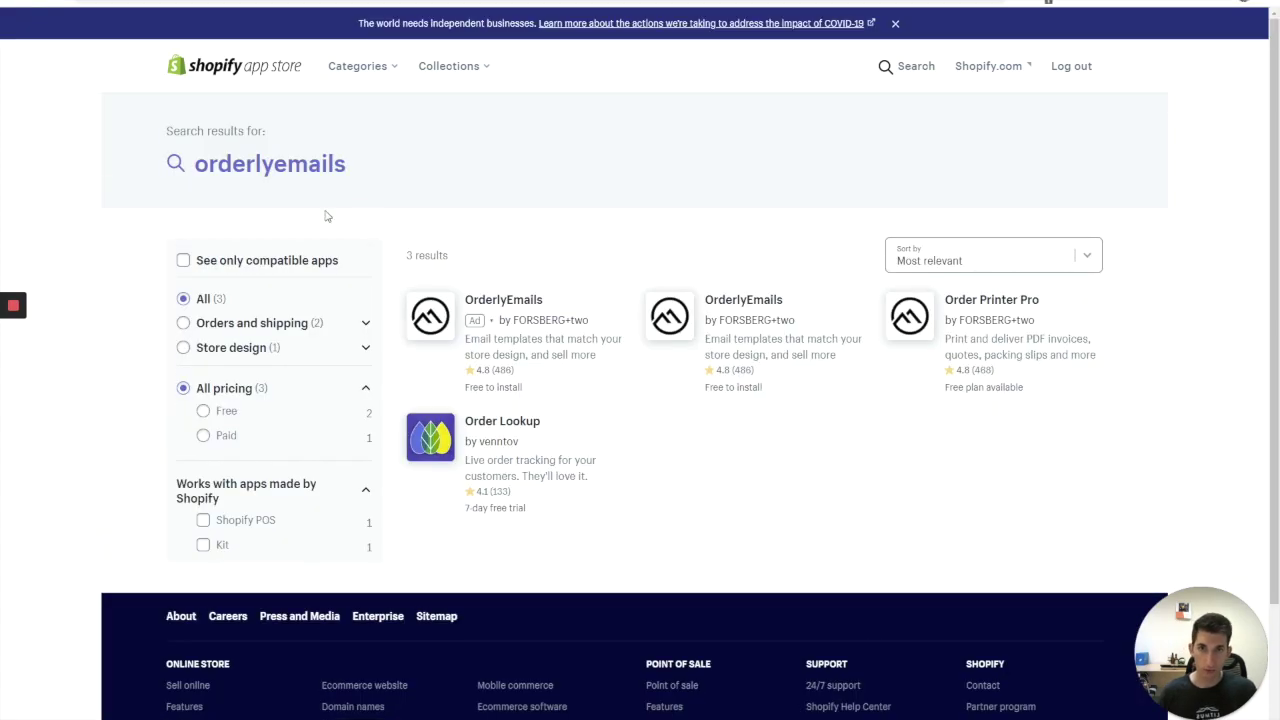
- Open the OrderlyEmails listing and check its 4.8 rating with 486 reviews
{"action": "left_click", "coordinate": [748, 302]}
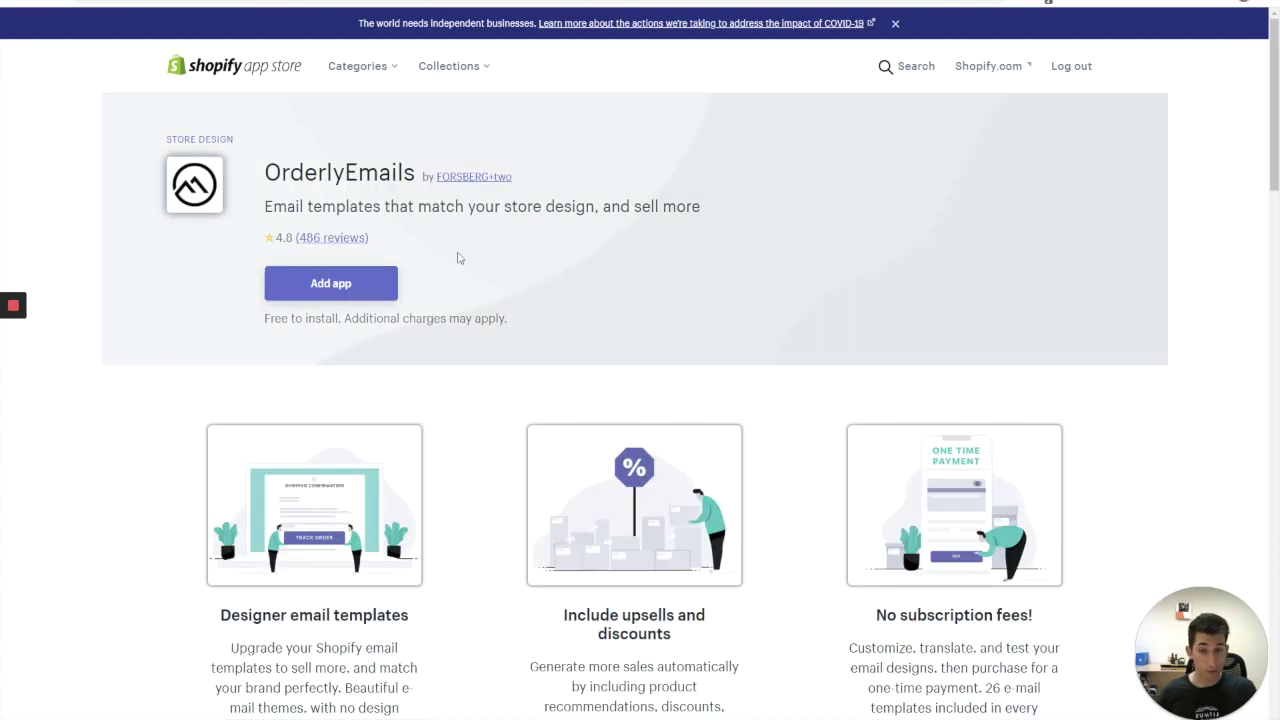
{"action": "left_click_drag", "start_coordinate": [370, 237], "coordinate": [252, 240]}
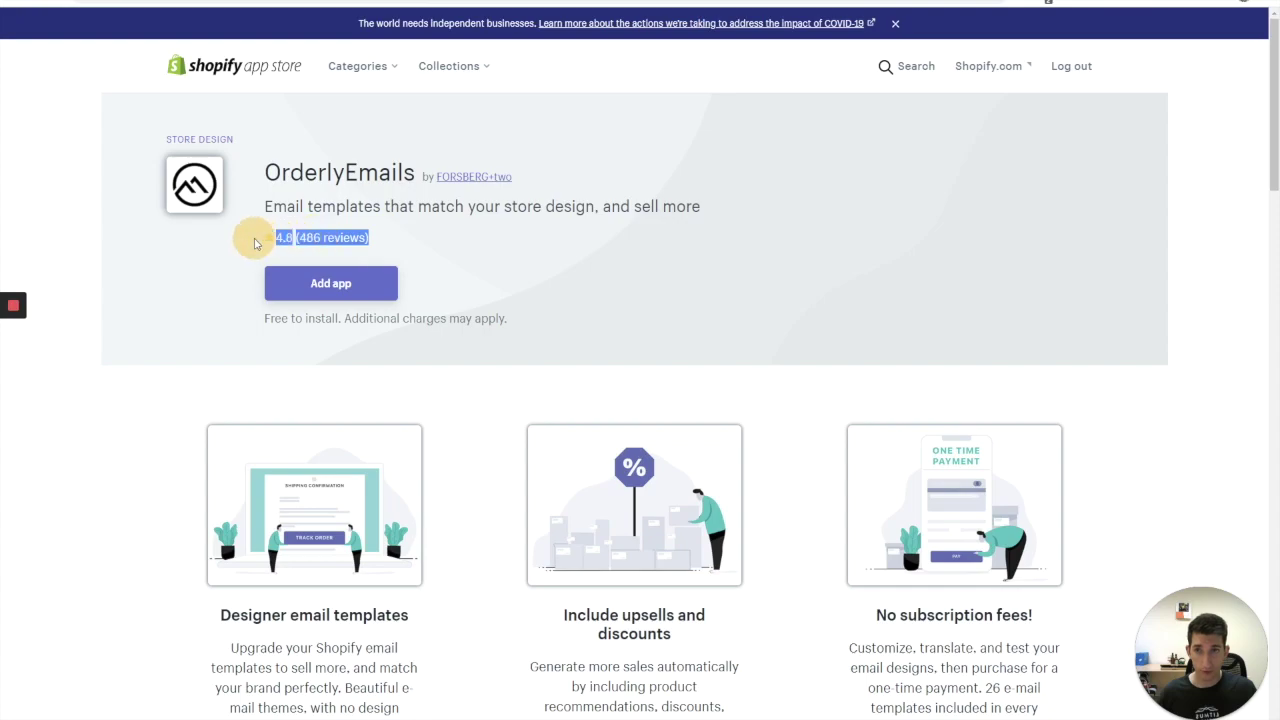
{"action": "left_click", "coordinate": [457, 246]}
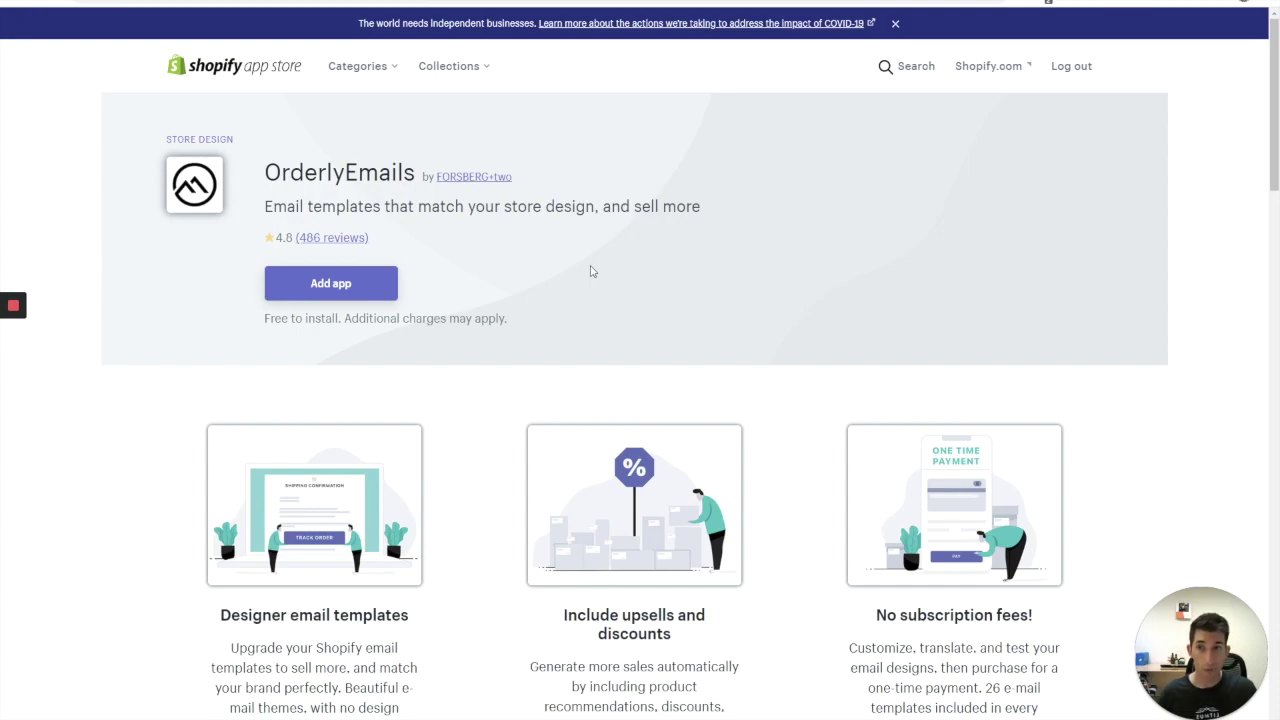
{"action": "scroll", "coordinate": [590, 271], "scroll_direction": "down", "scroll_amount": 2}
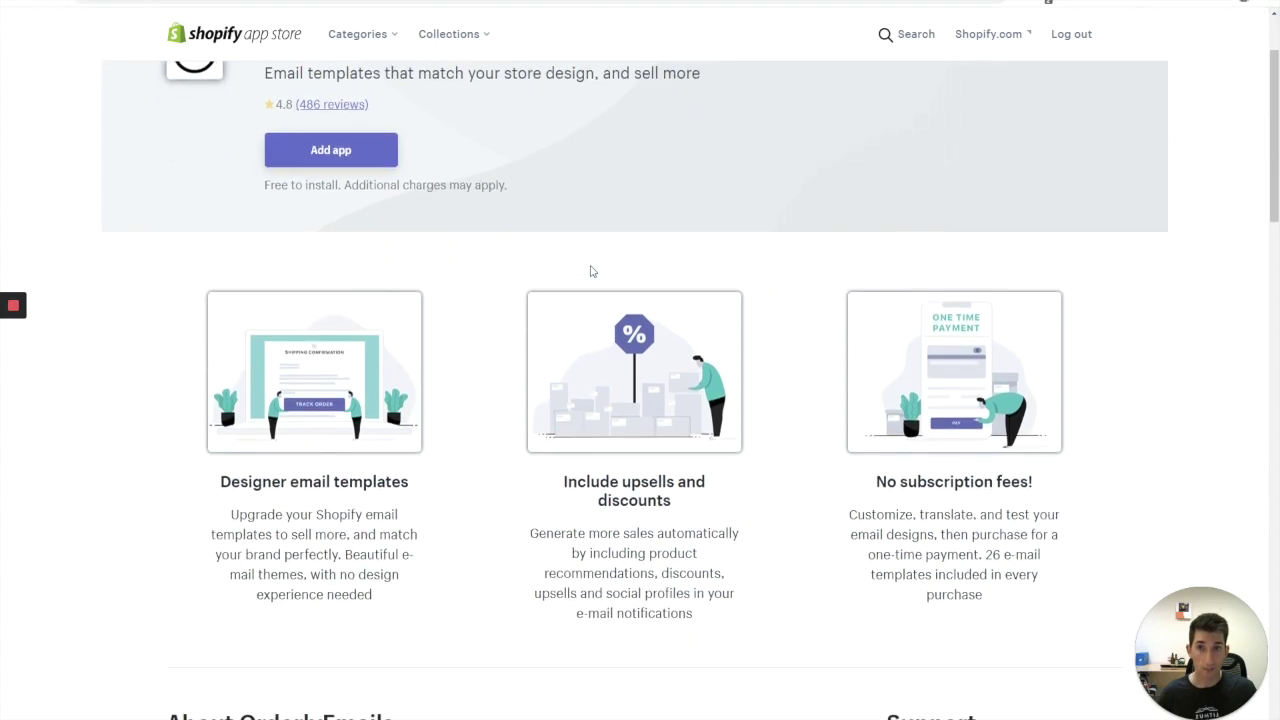
{"action": "scroll", "coordinate": [590, 271], "scroll_direction": "up", "scroll_amount": 2}
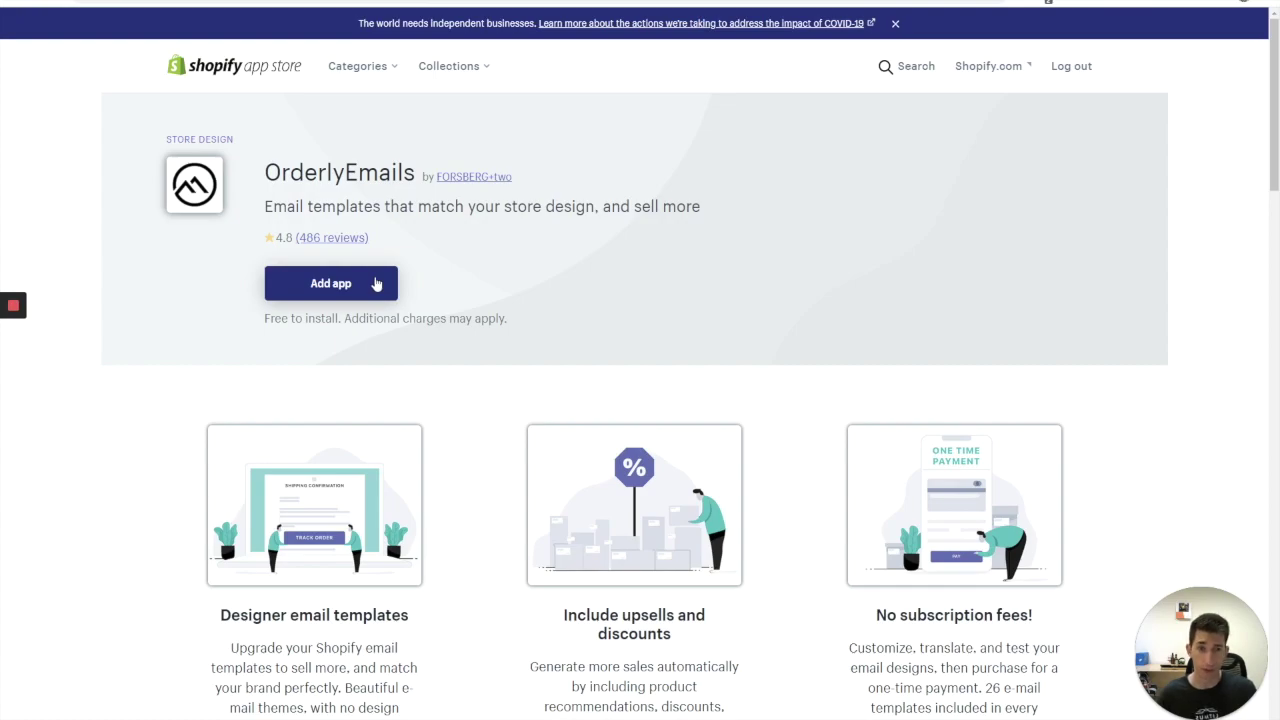
- Install OrderlyEmails on the store and open its starting email themes
{"action": "left_click", "coordinate": [376, 284]}
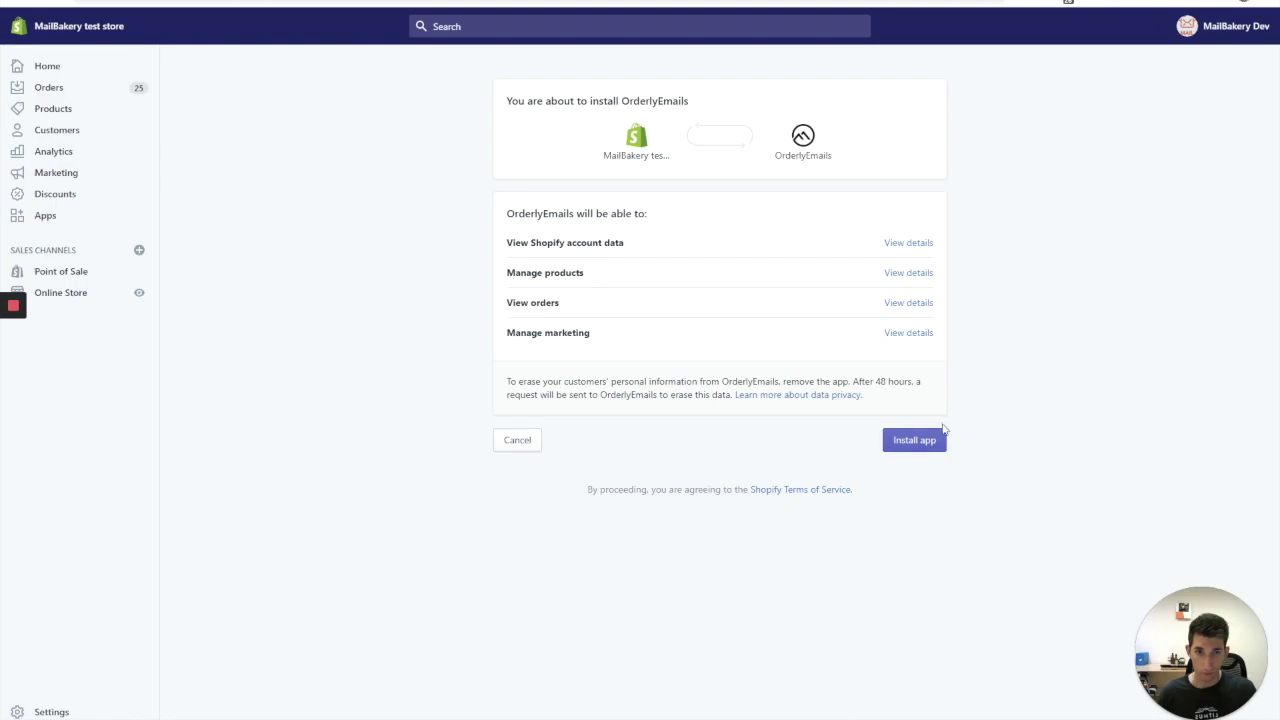
{"action": "left_click", "coordinate": [899, 446]}
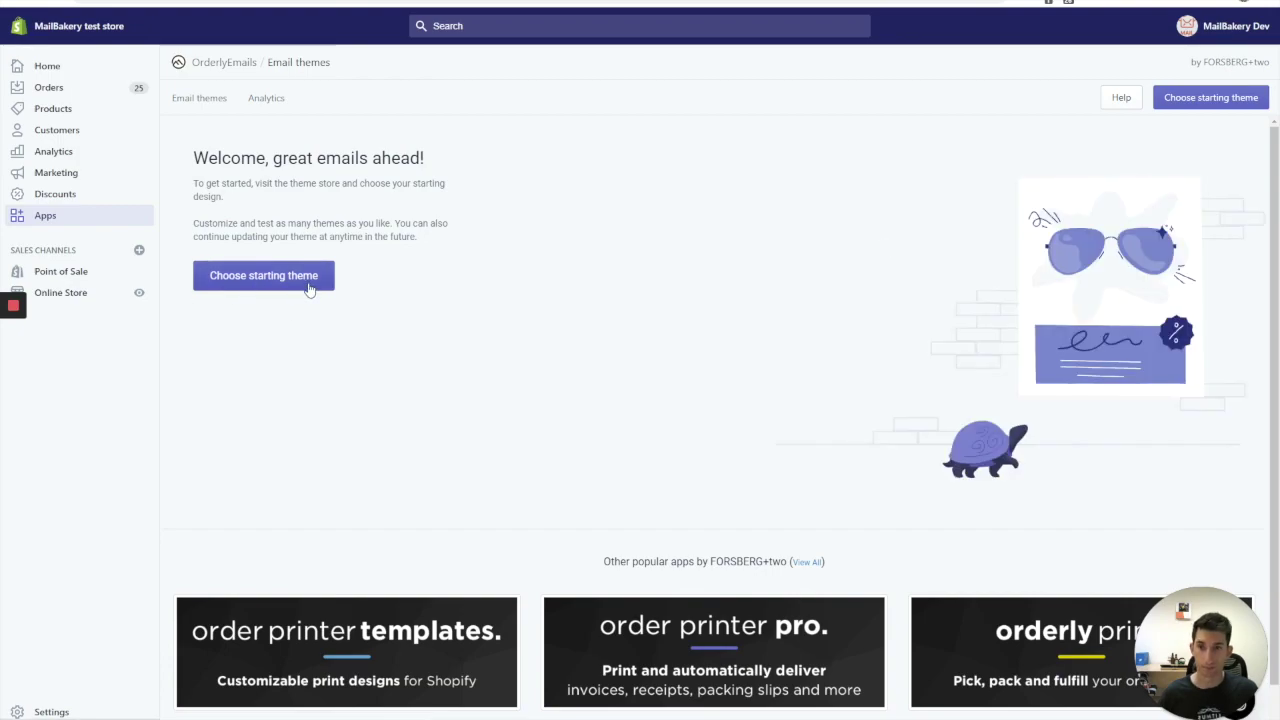
{"action": "left_click", "coordinate": [309, 288]}
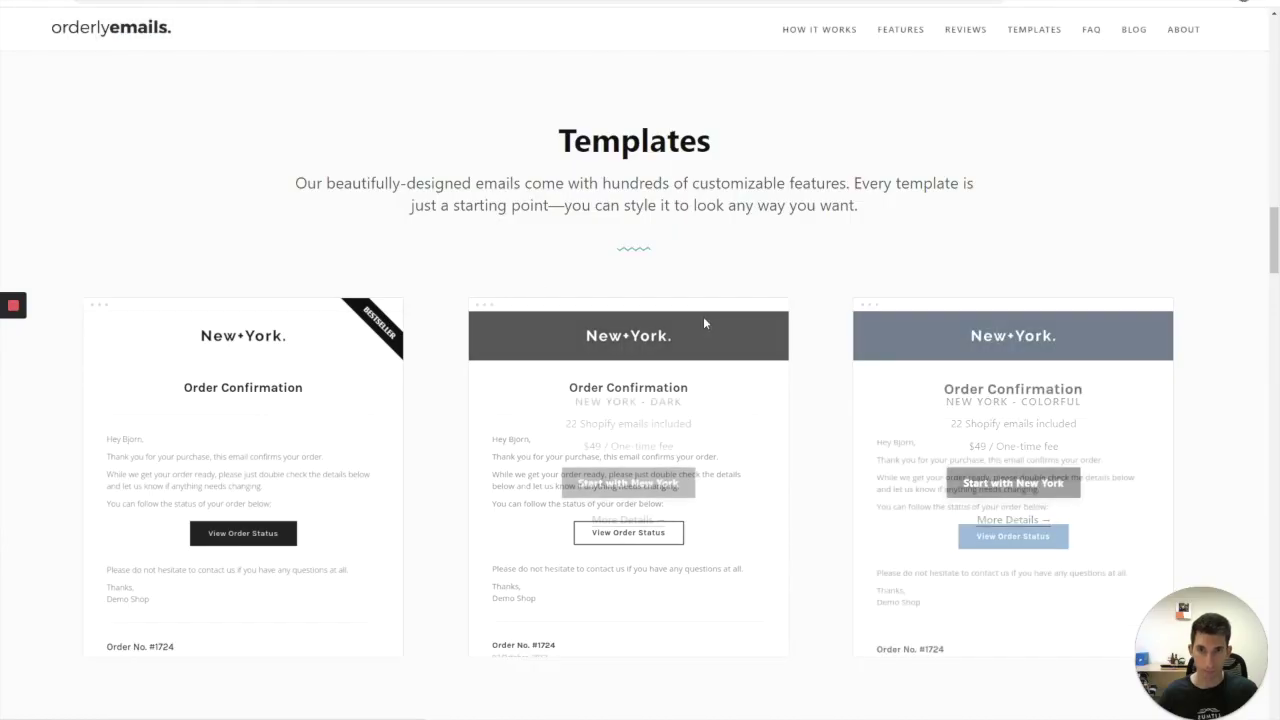
- Scroll the template gallery past Atlantic, Paris and Campaign Monitor to Empire – Graphic
{"action": "scroll", "coordinate": [644, 336], "scroll_direction": "down", "scroll_amount": 4}
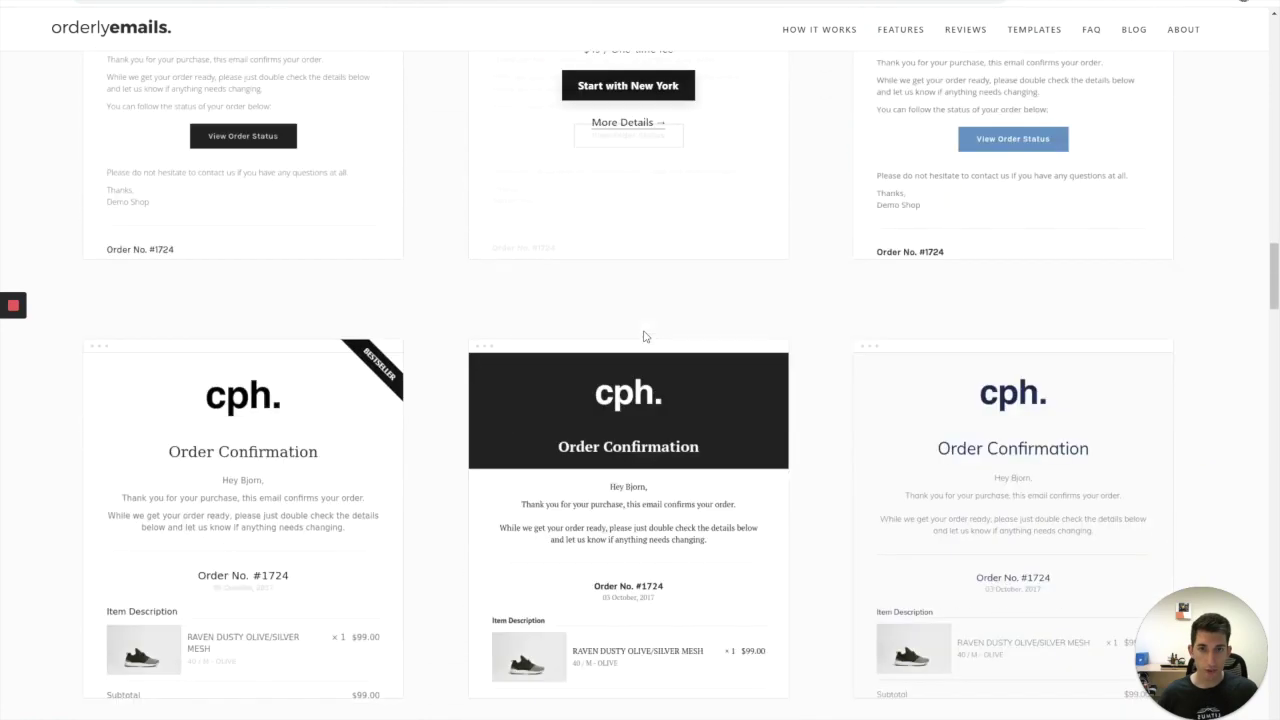
{"action": "scroll", "coordinate": [644, 336], "scroll_direction": "down", "scroll_amount": 4}
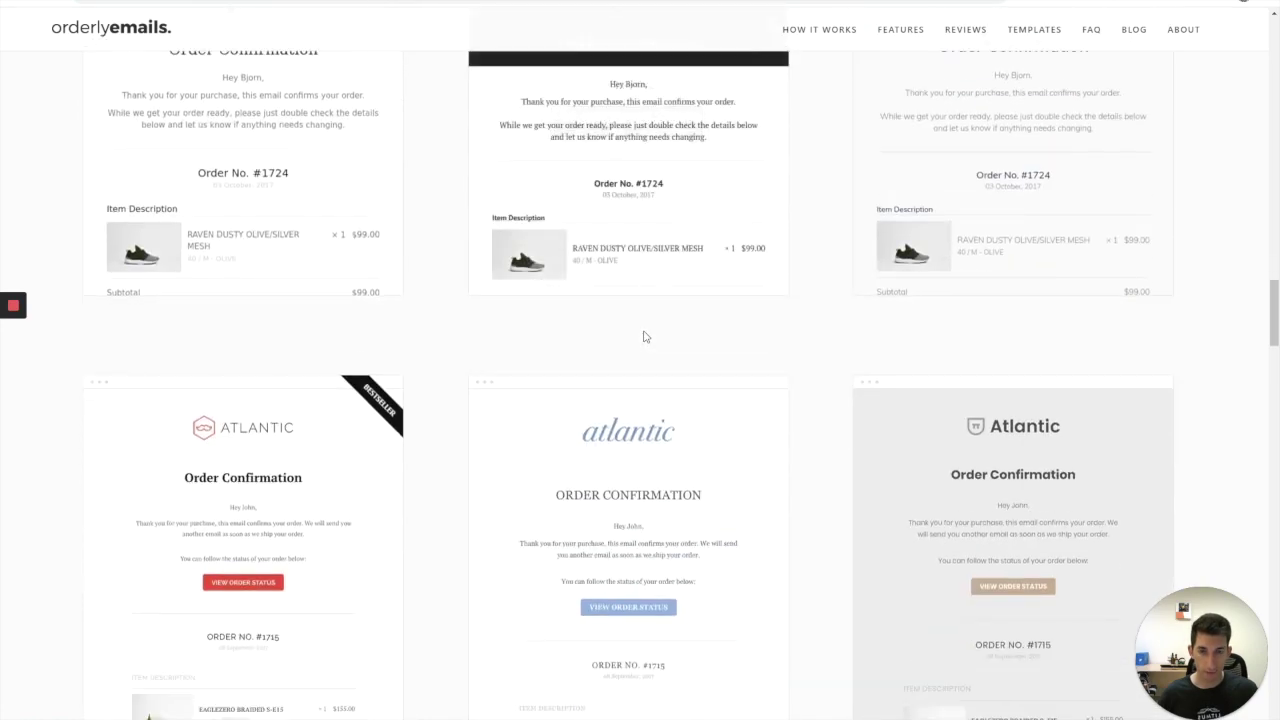
{"action": "scroll", "coordinate": [644, 336], "scroll_direction": "down", "scroll_amount": 1}
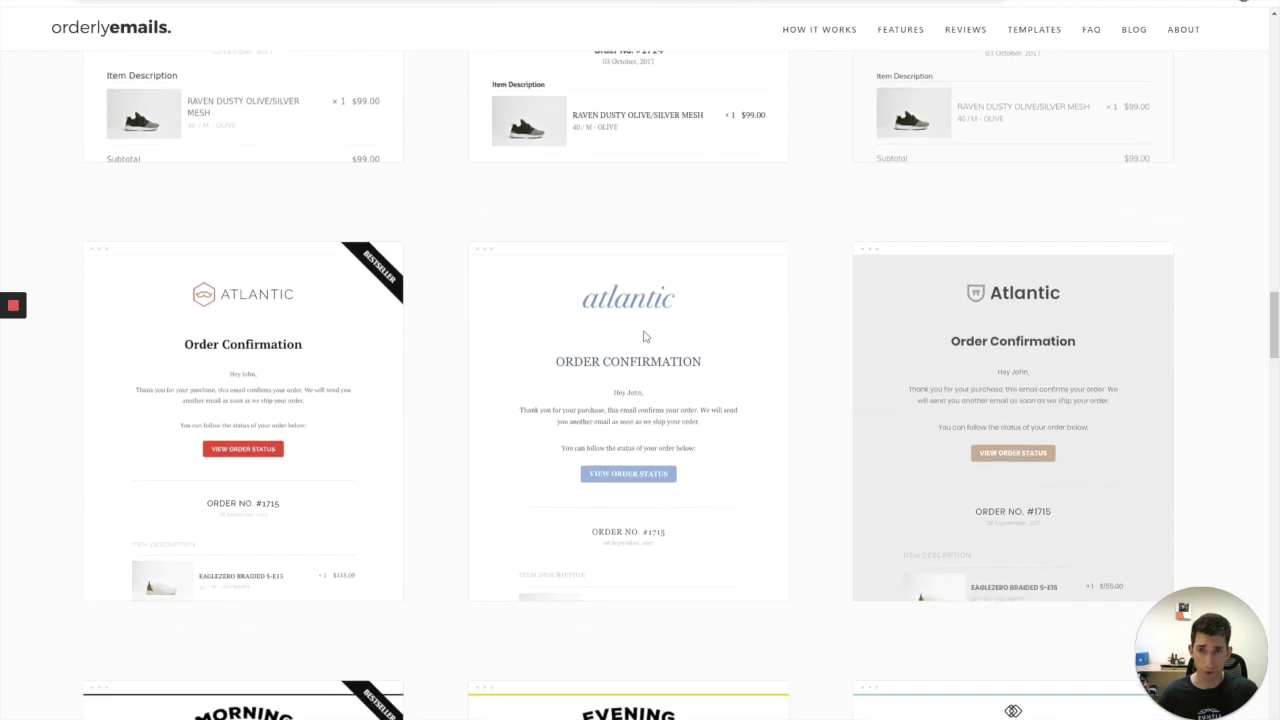
{"action": "scroll", "coordinate": [644, 336], "scroll_direction": "down", "scroll_amount": 1}
{"action": "scroll", "coordinate": [644, 336], "scroll_direction": "down", "scroll_amount": 4}
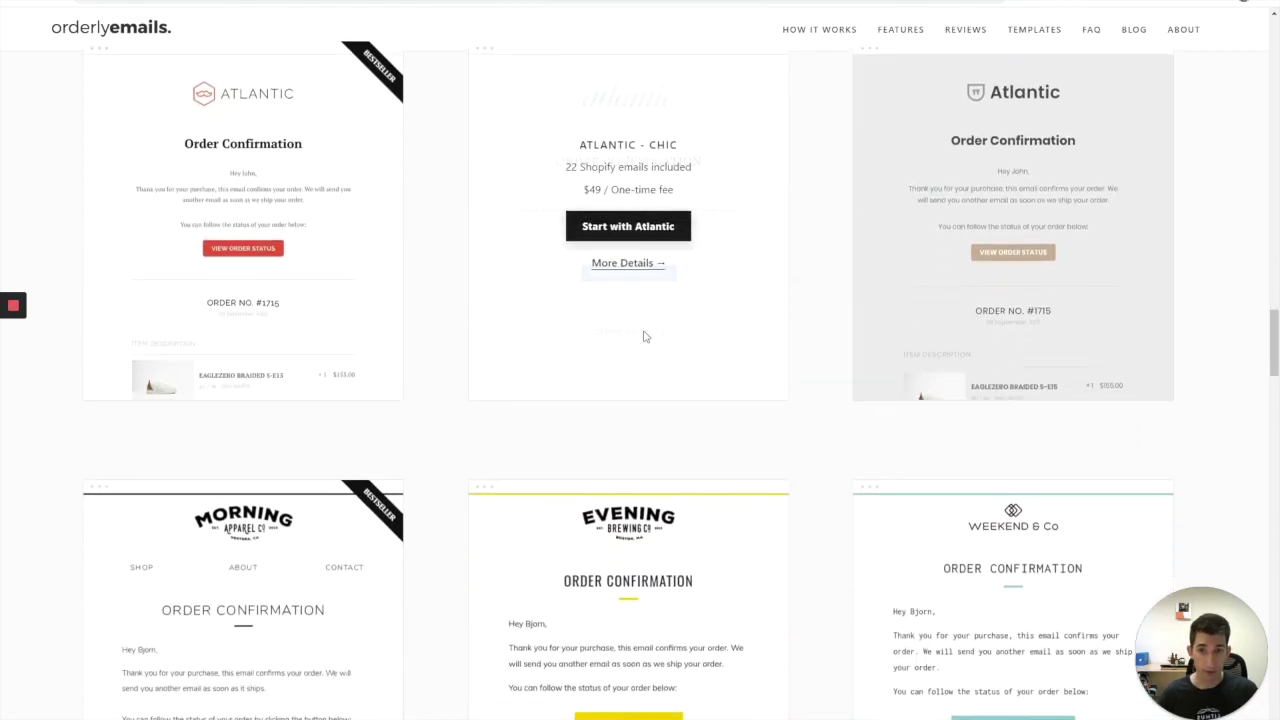
{"action": "scroll", "coordinate": [644, 336], "scroll_direction": "down", "scroll_amount": 4}
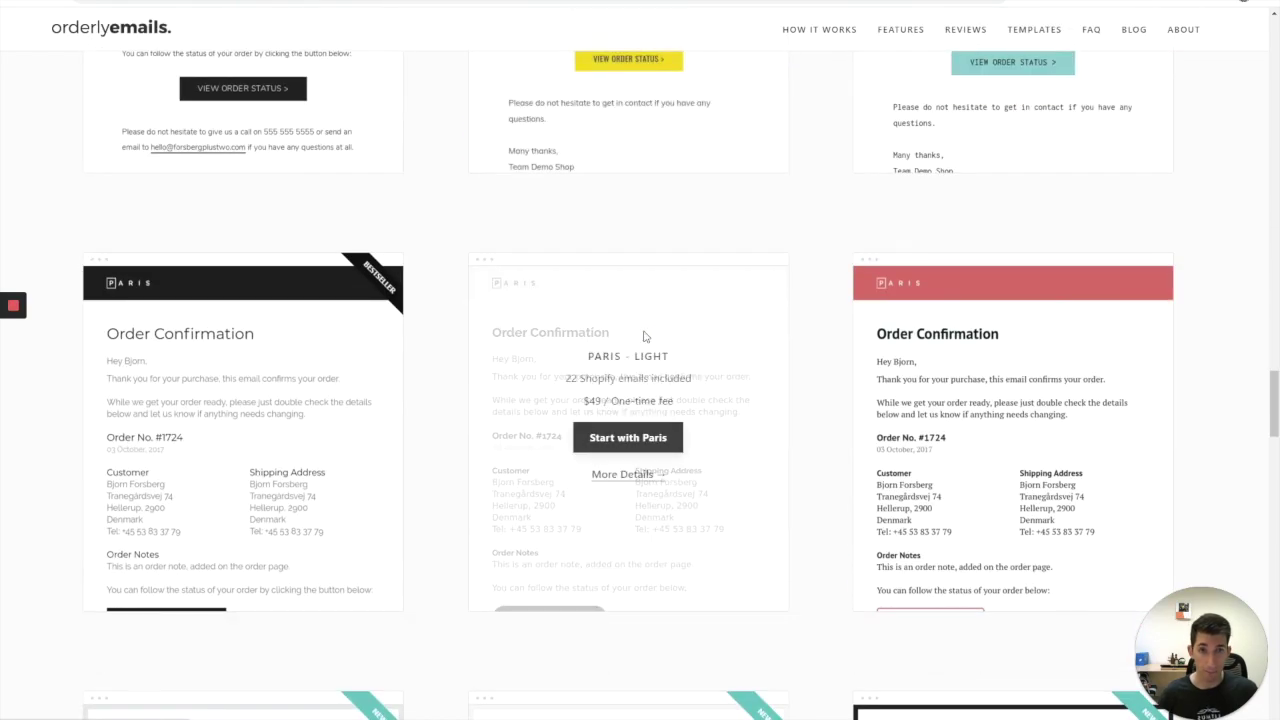
{"action": "scroll", "coordinate": [644, 336], "scroll_direction": "down", "scroll_amount": 4}
{"action": "scroll", "coordinate": [644, 336], "scroll_direction": "down", "scroll_amount": 3}
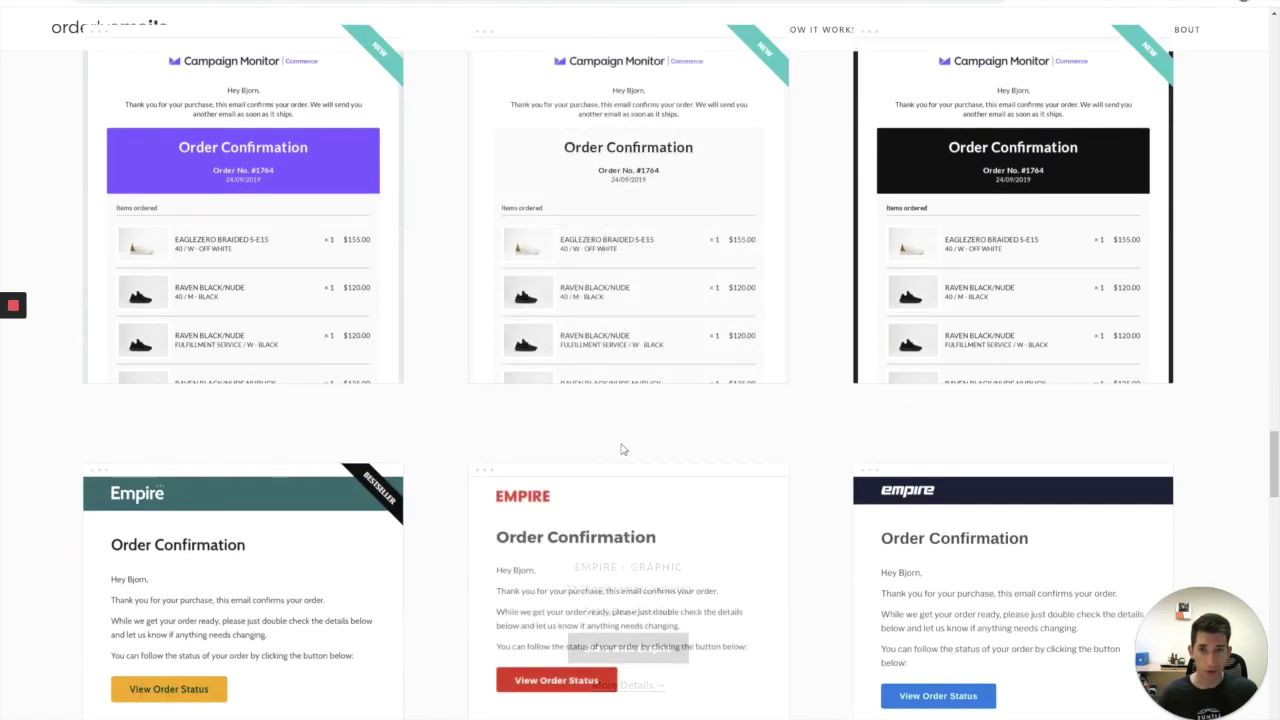
{"action": "scroll", "coordinate": [622, 449], "scroll_direction": "down", "scroll_amount": 2}
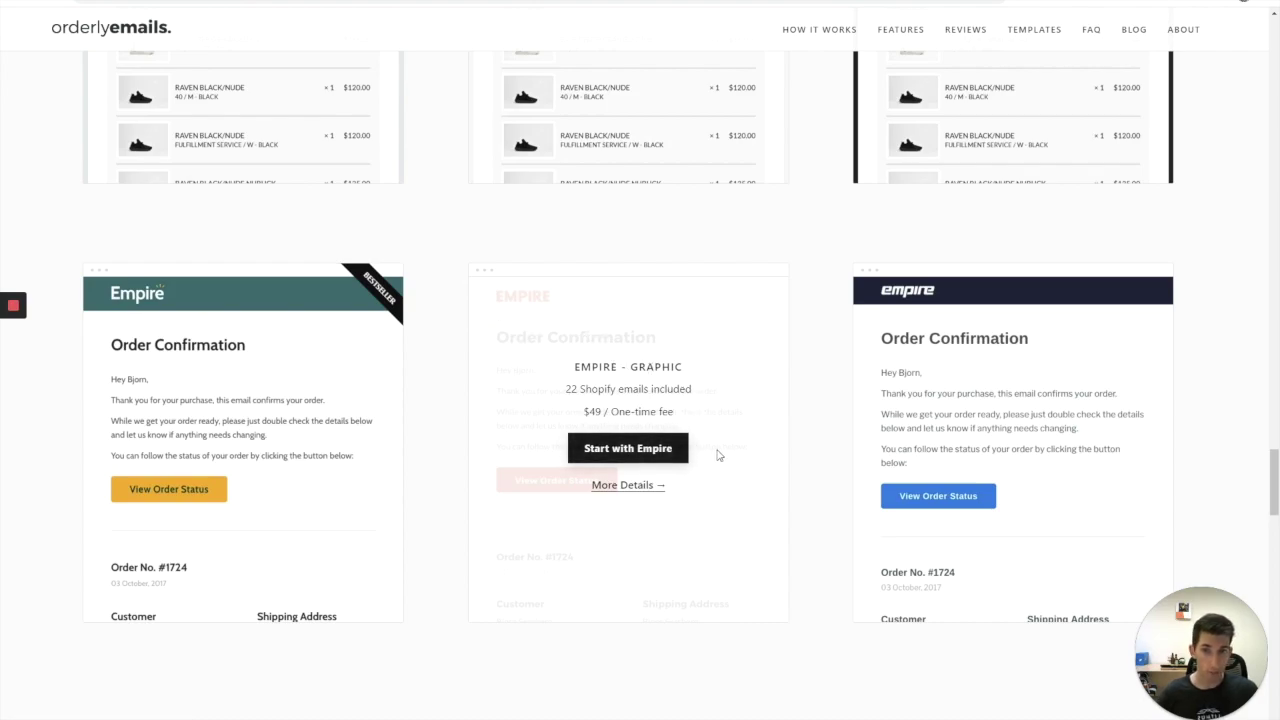
- Create a new theme from Empire – Graphic with English (United States) emails
{"action": "left_click", "coordinate": [601, 452]}
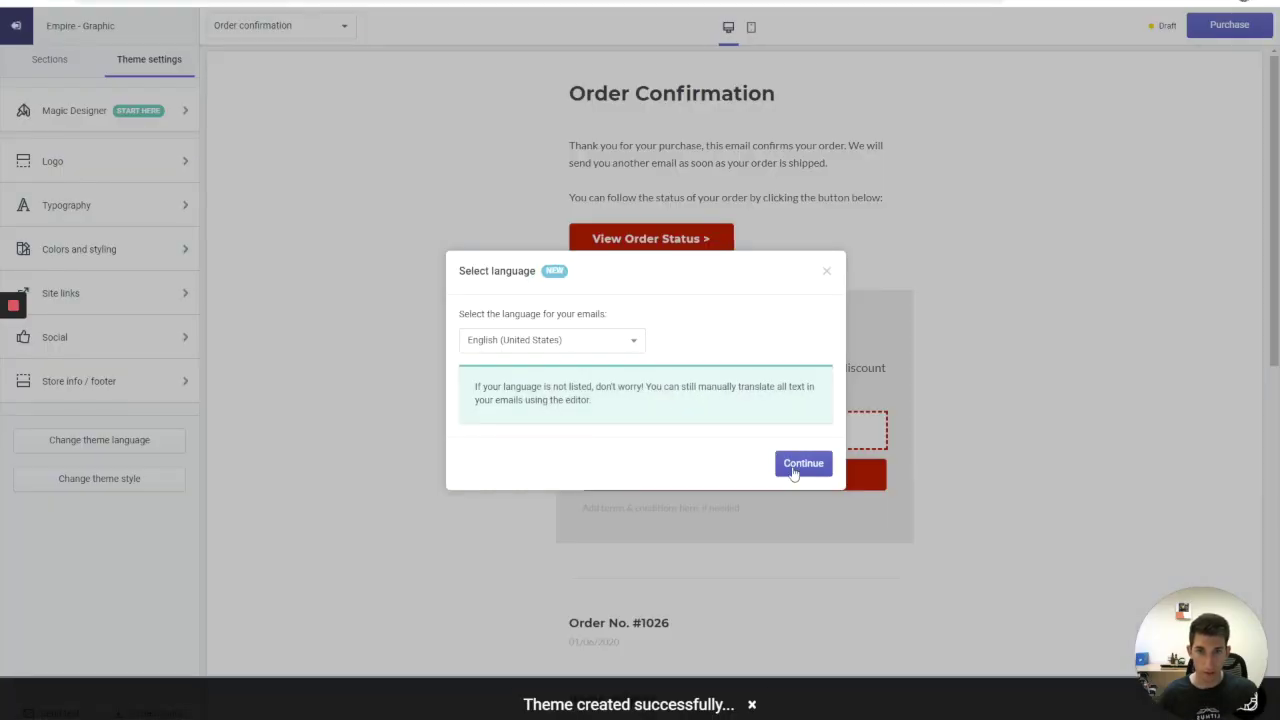
{"action": "left_click", "coordinate": [791, 465]}
{"action": "left_click", "coordinate": [793, 467]}
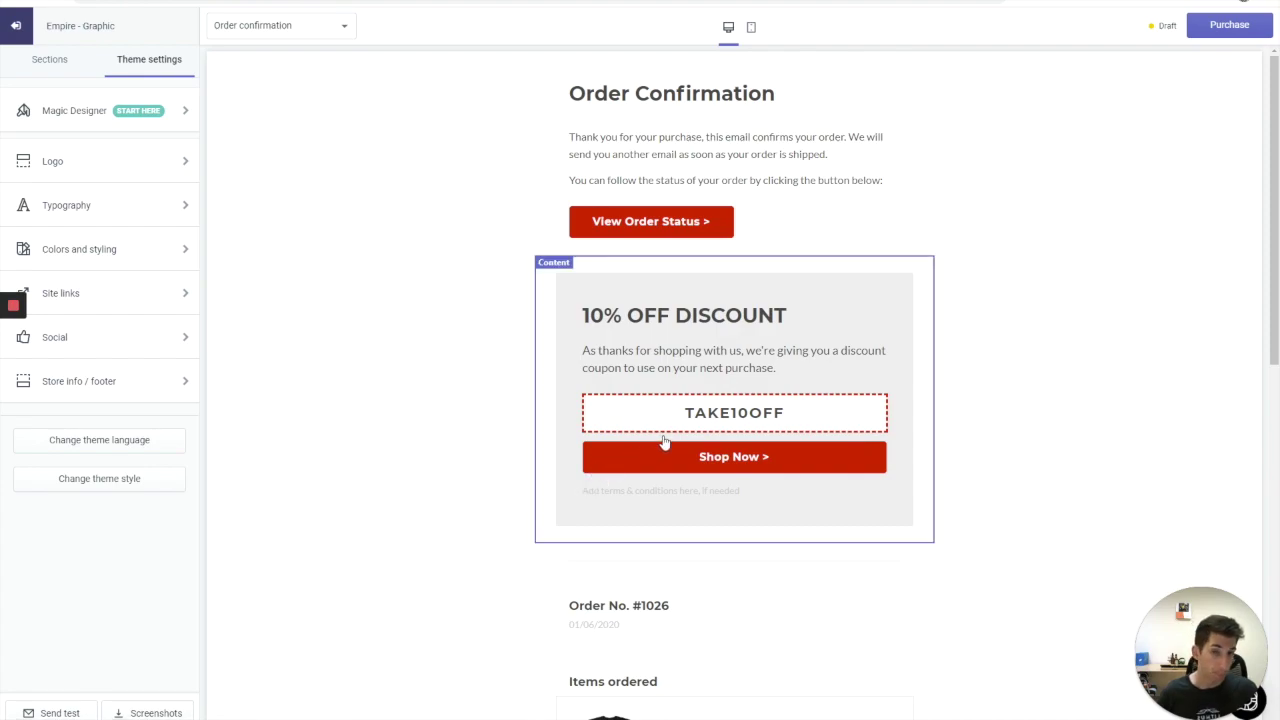
- Preview the Order edited email, then switch back to the Order confirmation email
{"action": "left_click", "coordinate": [333, 33]}
{"action": "scroll", "coordinate": [268, 255], "scroll_direction": "down", "scroll_amount": 1}
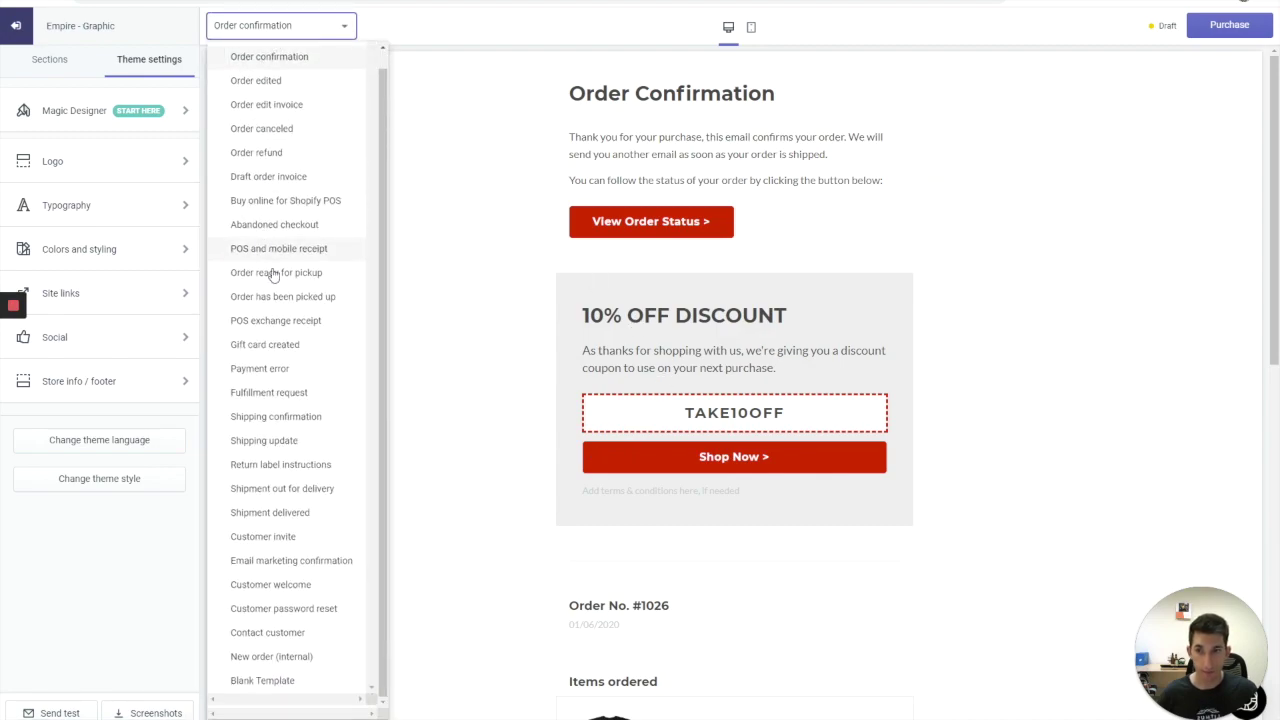
{"action": "scroll", "coordinate": [273, 275], "scroll_direction": "up", "scroll_amount": 1}
{"action": "left_click", "coordinate": [271, 96]}
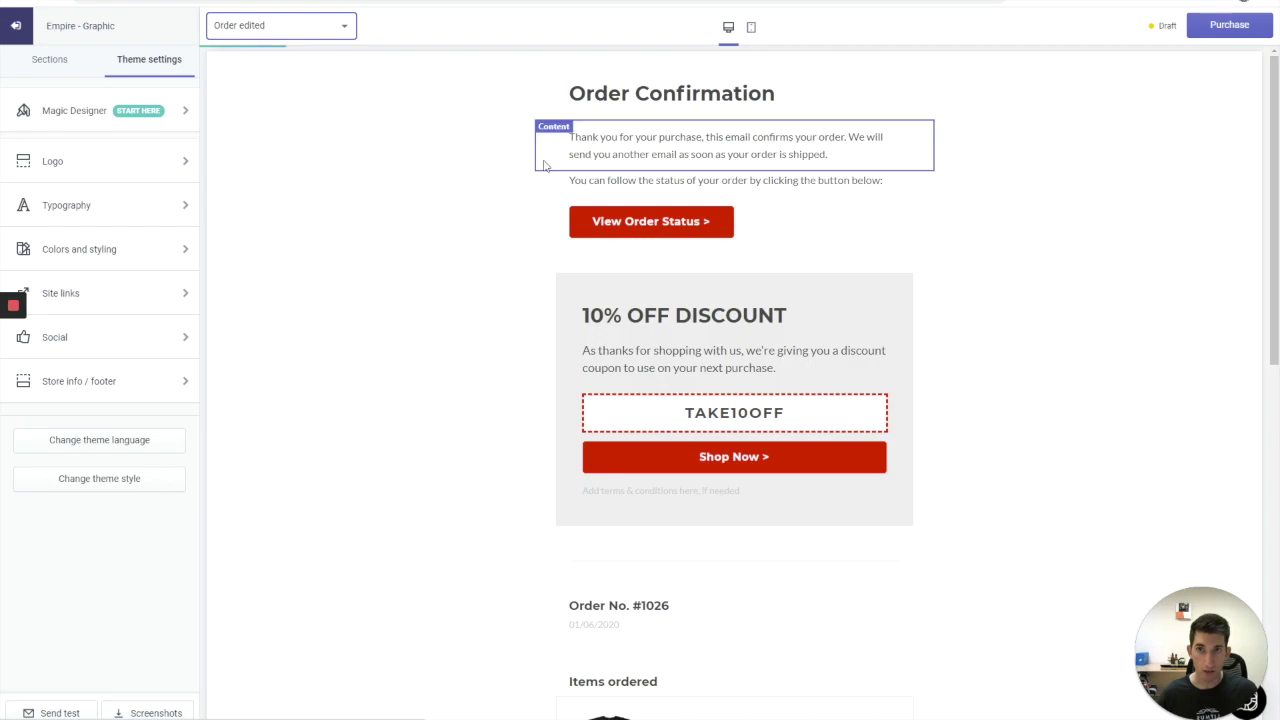
{"action": "scroll", "coordinate": [549, 237], "scroll_direction": "down", "scroll_amount": 5}
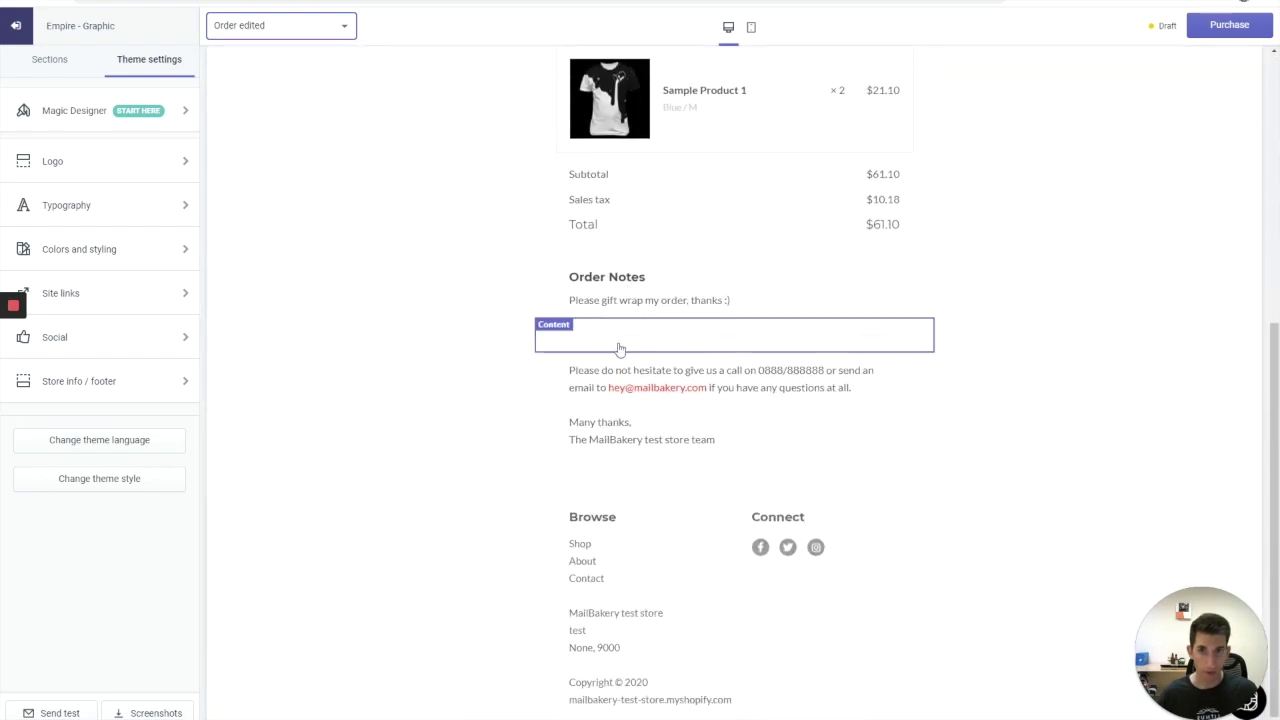
{"action": "scroll", "coordinate": [700, 277], "scroll_direction": "up", "scroll_amount": 5}
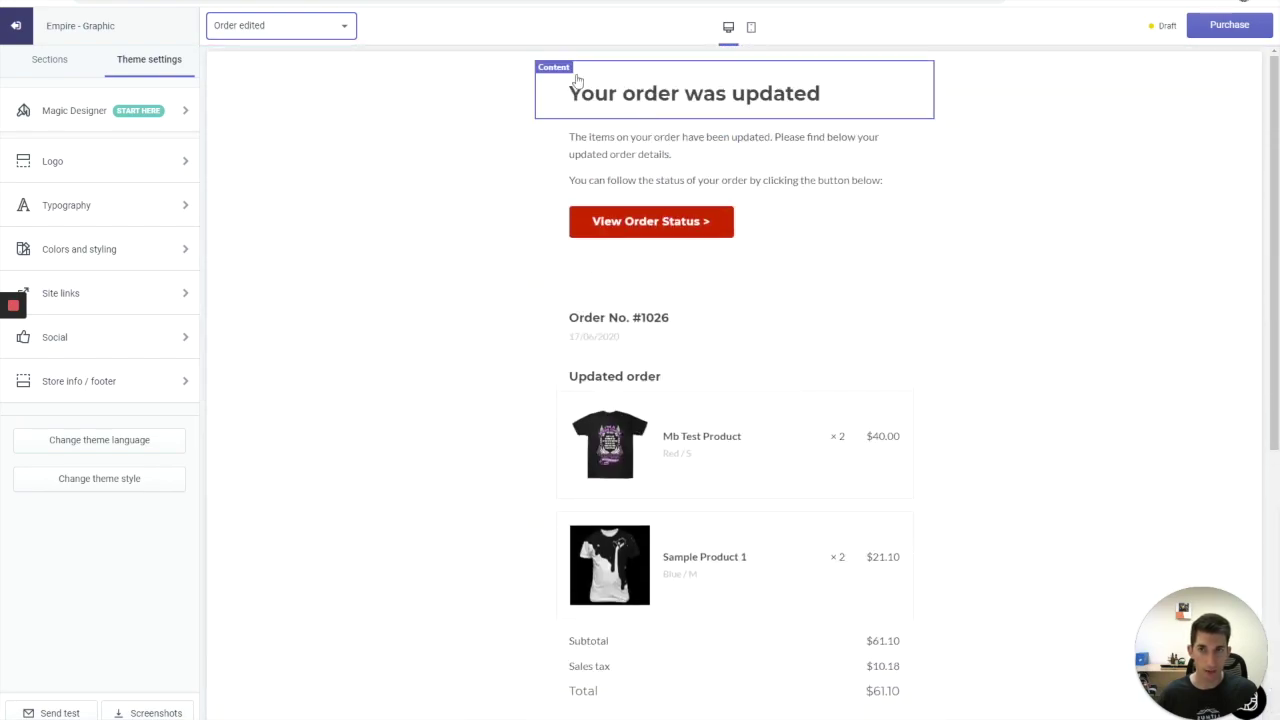
{"action": "left_click", "coordinate": [297, 20]}
{"action": "left_click", "coordinate": [287, 73]}
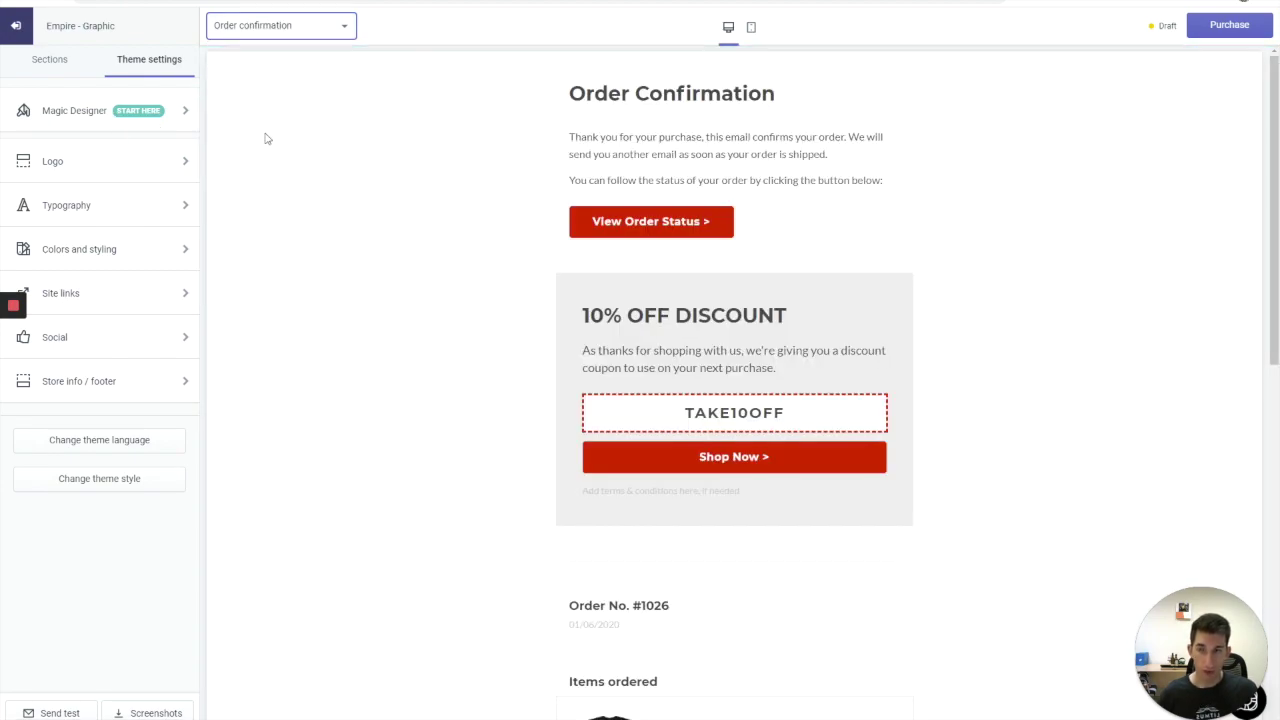
{"action": "left_click", "coordinate": [63, 114]}
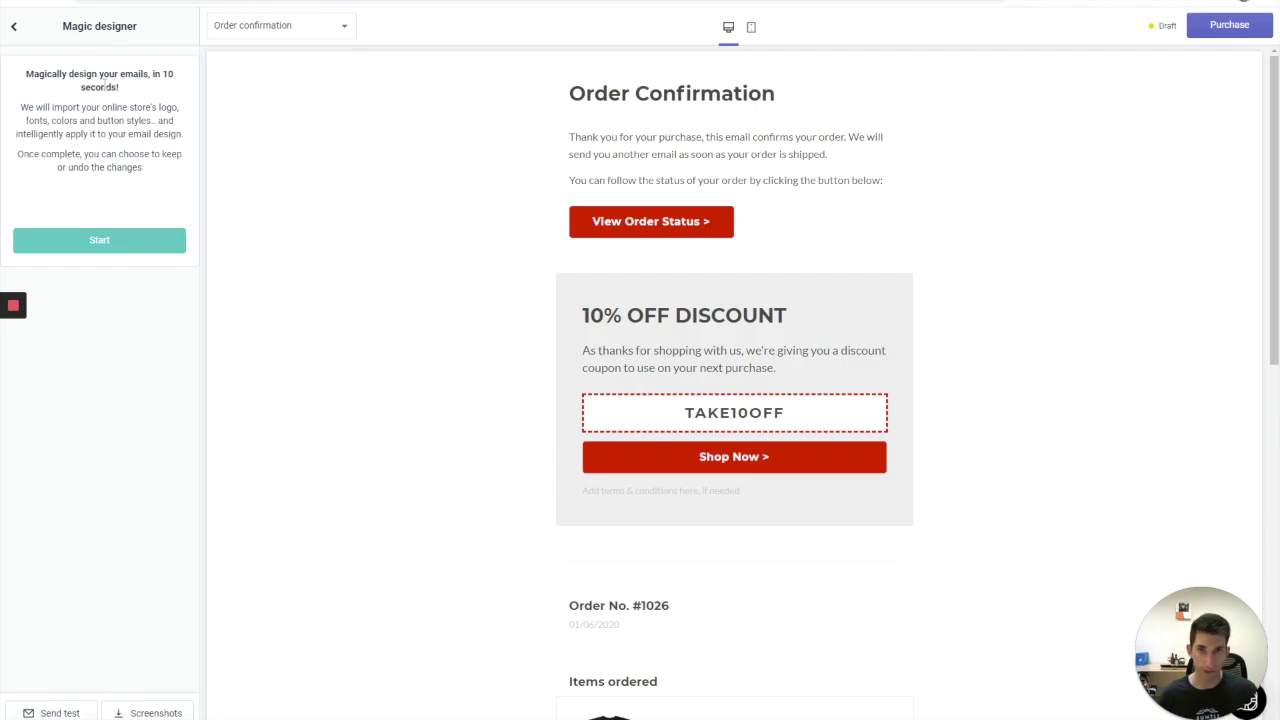
- Run the Magic designer to apply the store's styling (red buttons, TAKE10OFF discount block) and keep the result
{"action": "left_click", "coordinate": [108, 240]}
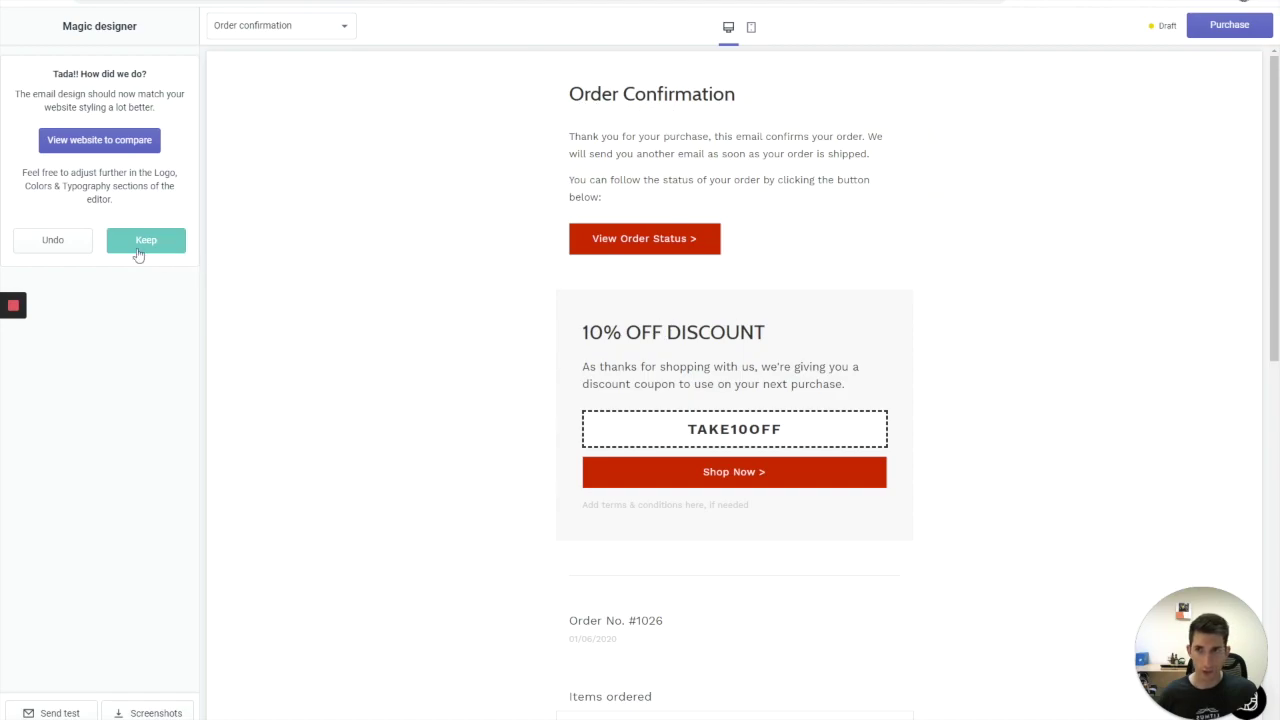
{"action": "scroll", "coordinate": [723, 360], "scroll_direction": "down", "scroll_amount": 5}
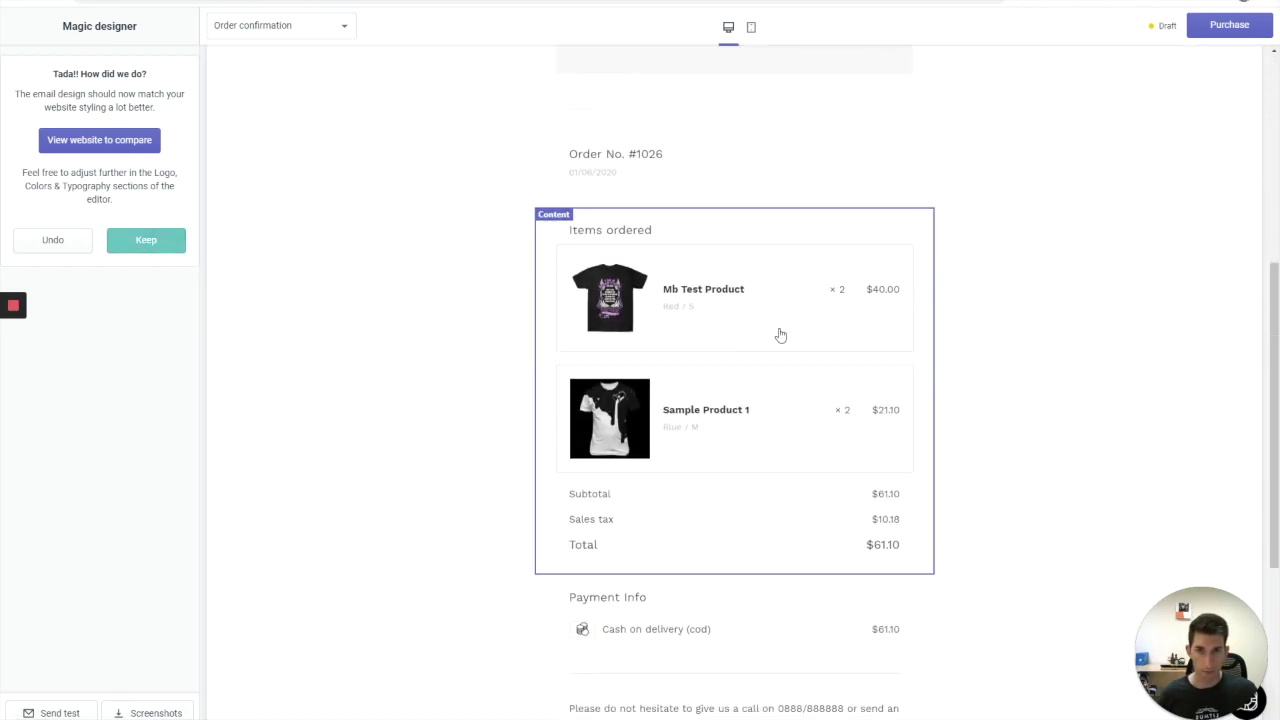
{"action": "scroll", "coordinate": [780, 335], "scroll_direction": "down", "scroll_amount": 4}
{"action": "scroll", "coordinate": [780, 335], "scroll_direction": "up", "scroll_amount": 3}
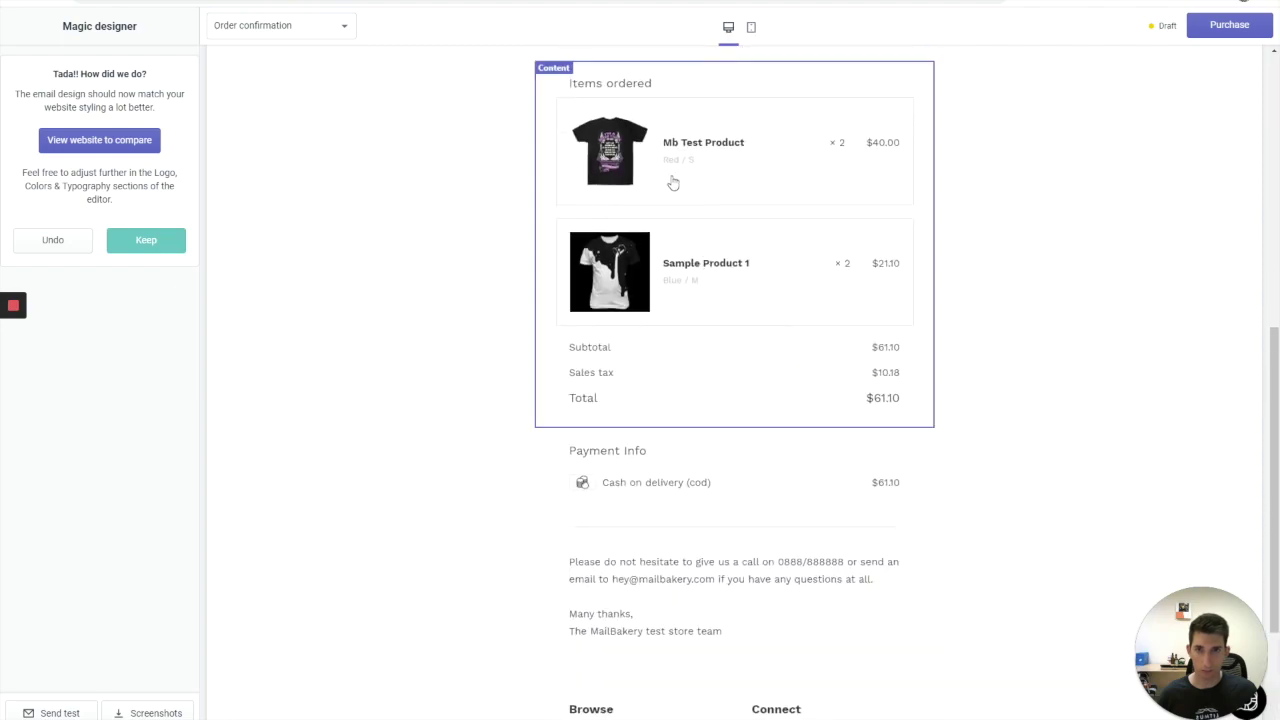
{"action": "left_click", "coordinate": [158, 244]}
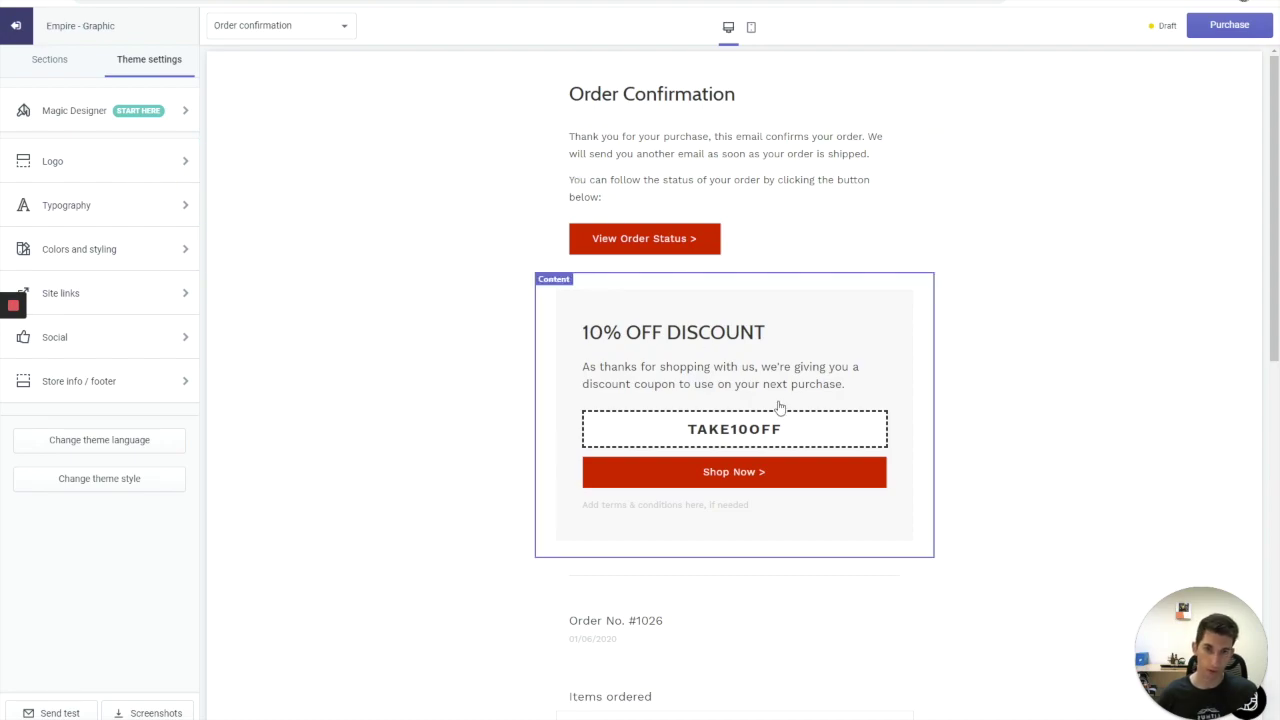
- Upload the MAIL BAKERY logo image through Theme settings > Logo
{"action": "scroll", "coordinate": [700, 300], "scroll_direction": "down", "scroll_amount": 5}
{"action": "scroll", "coordinate": [709, 300], "scroll_direction": "up", "scroll_amount": 5}
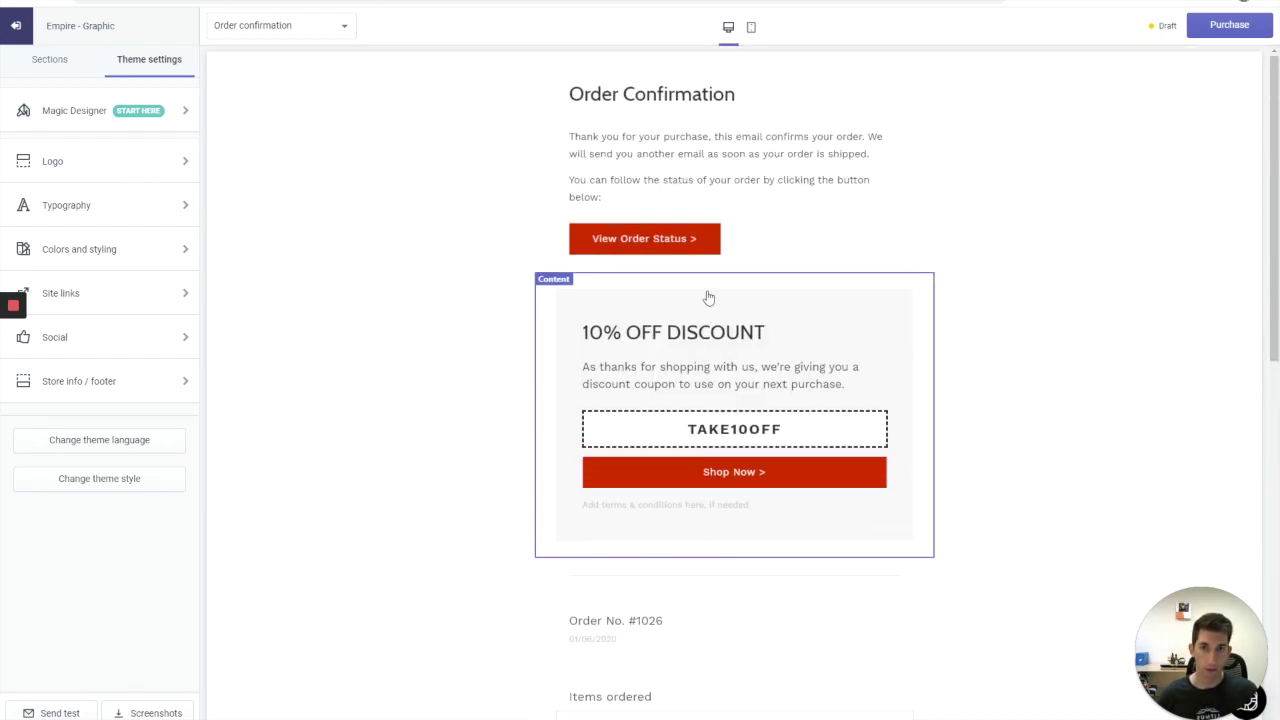
{"action": "left_click", "coordinate": [79, 174]}
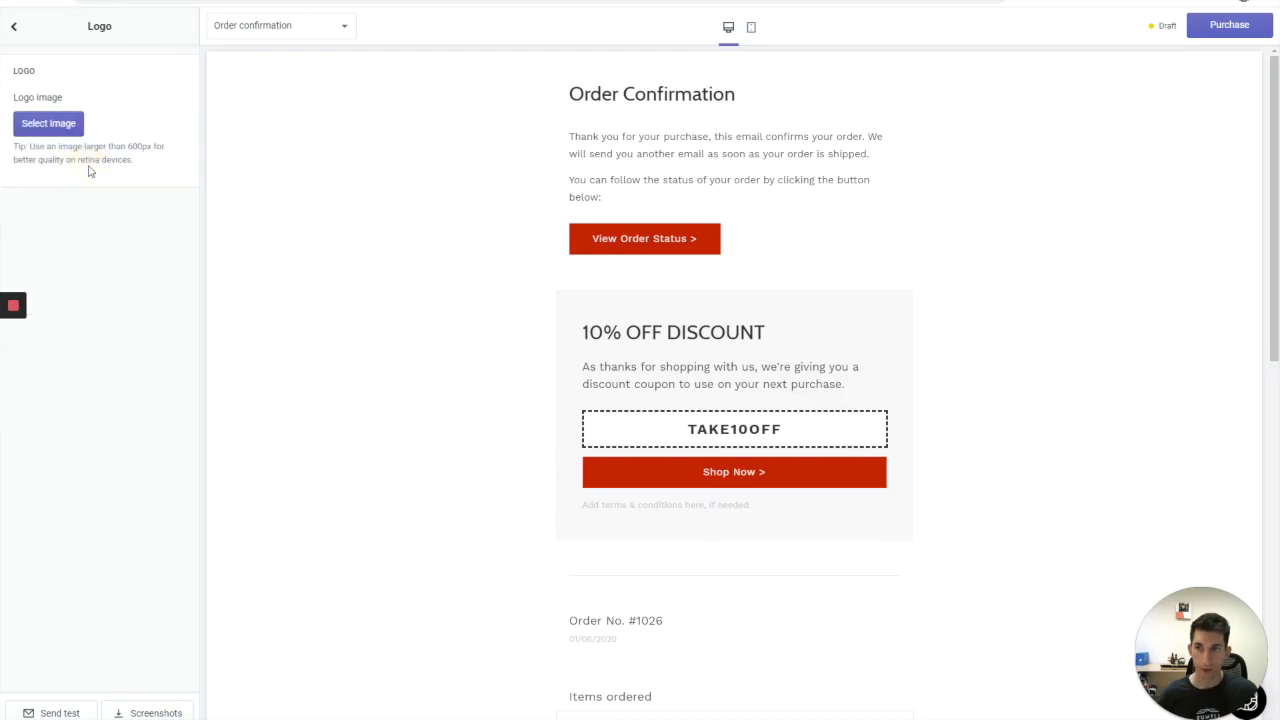
{"action": "left_click", "coordinate": [52, 125]}
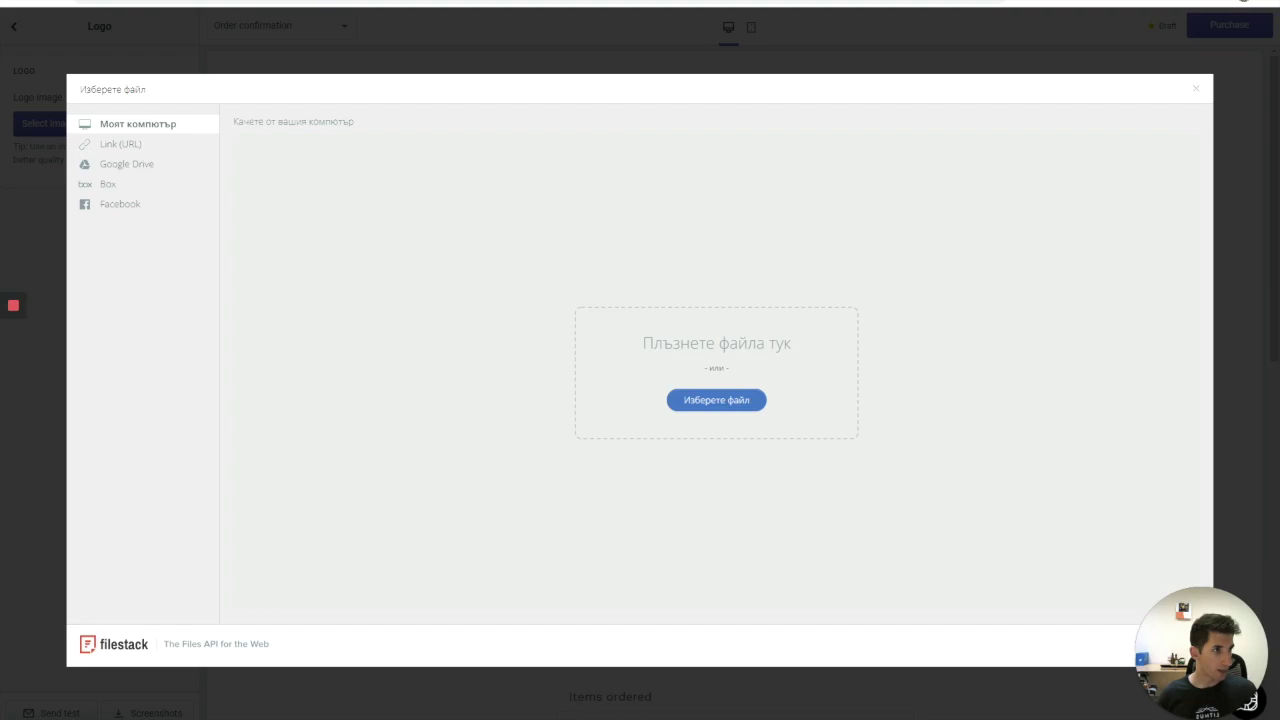
{"action": "left_click_drag", "start_coordinate": [773, 12], "coordinate": [683, 334]}
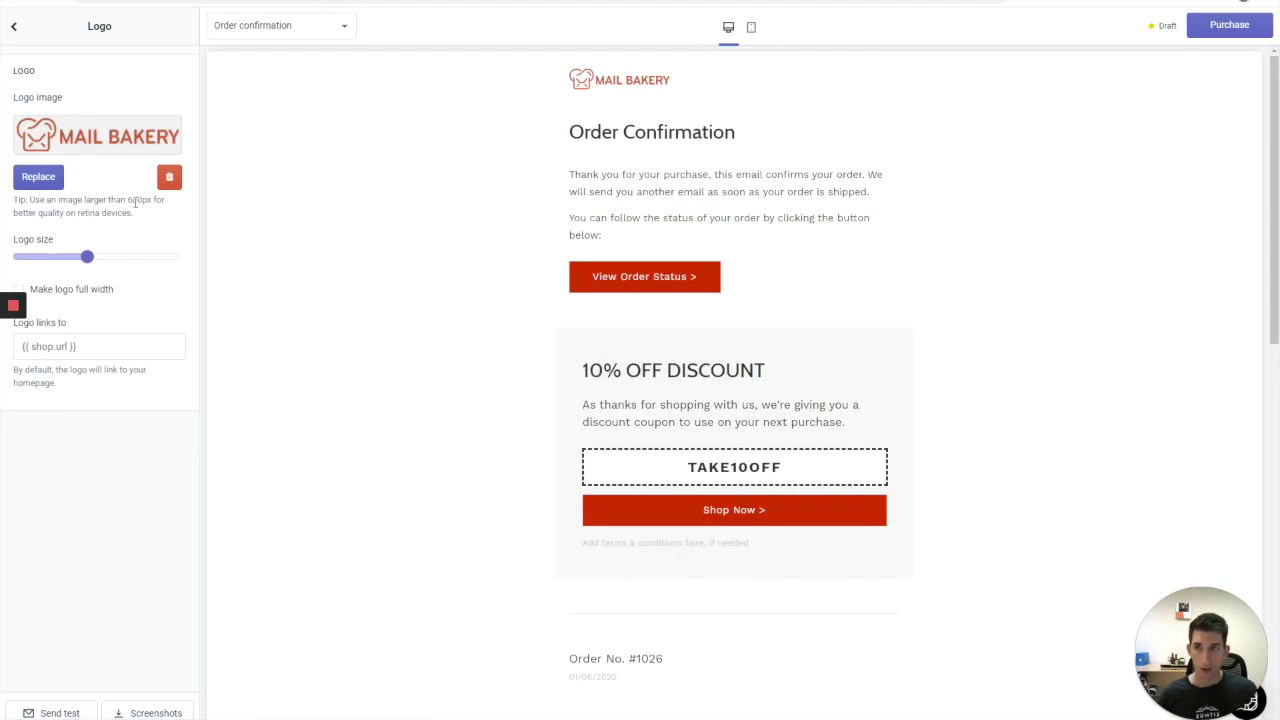
- Drag the logo size slider up to 100%
{"action": "left_click", "coordinate": [86, 258]}
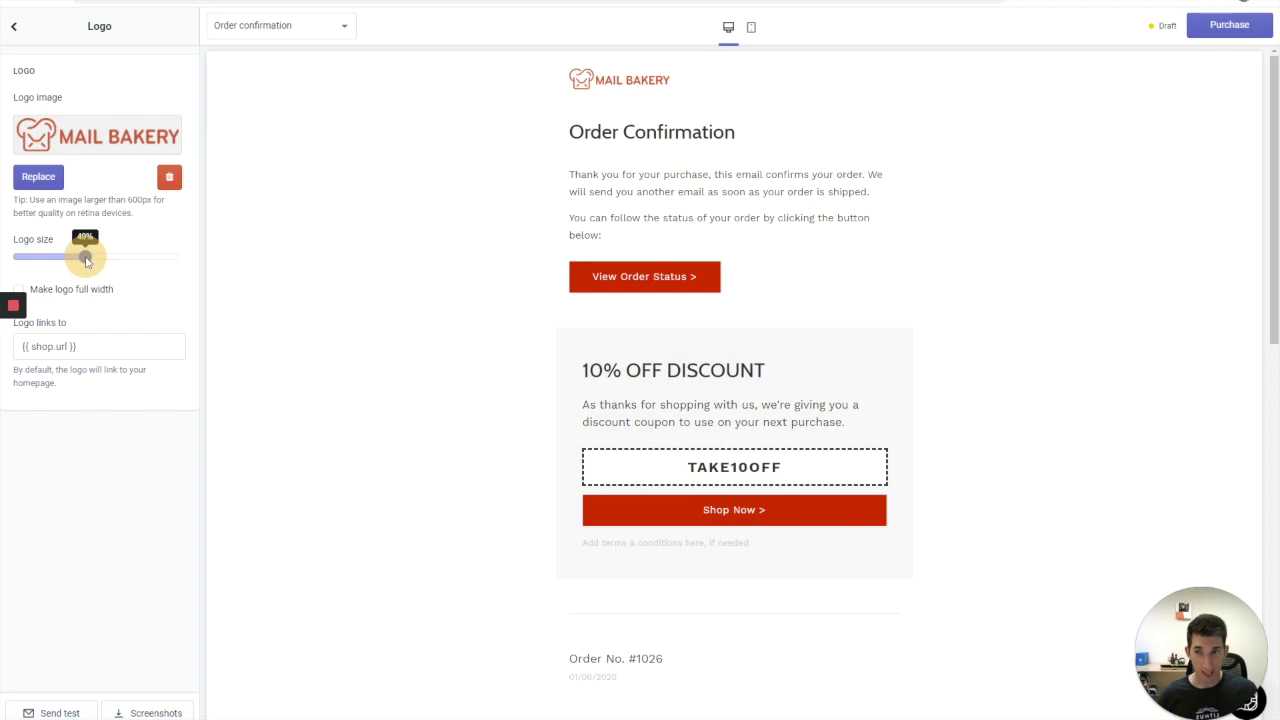
{"action": "left_click_drag", "start_coordinate": [86, 258], "coordinate": [149, 257]}
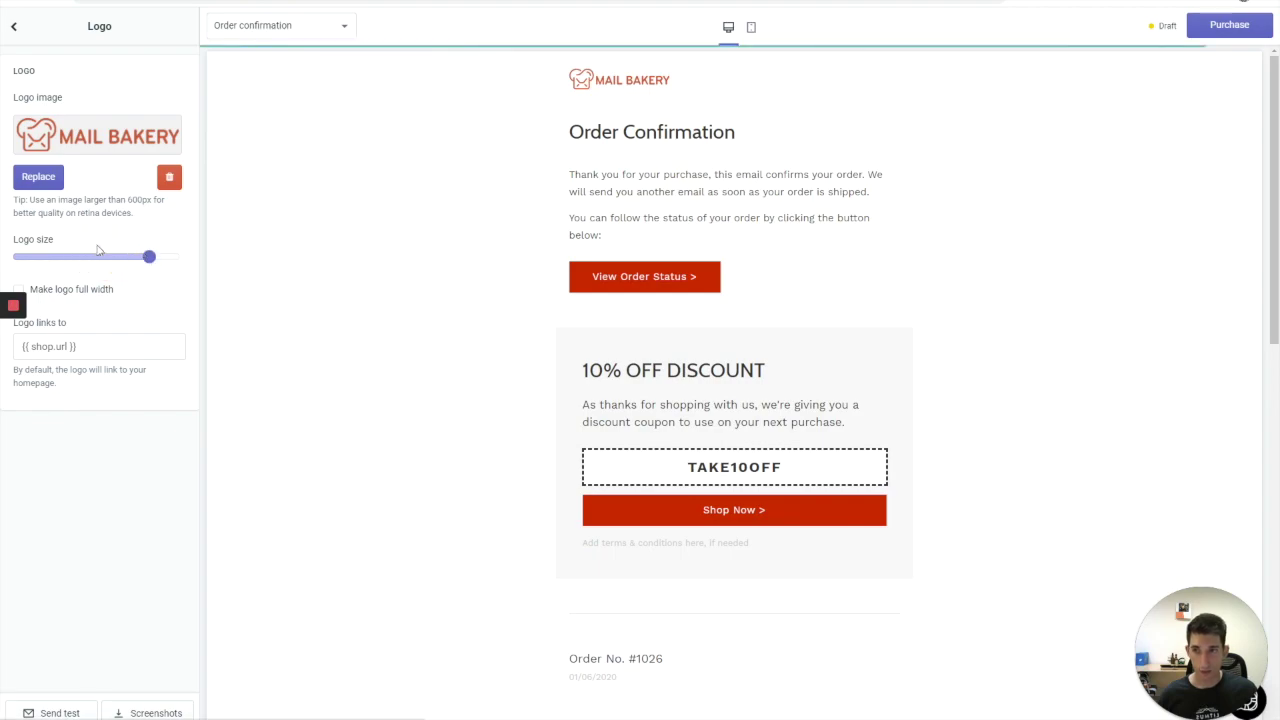
{"action": "mouse_move", "coordinate": [145, 240]}
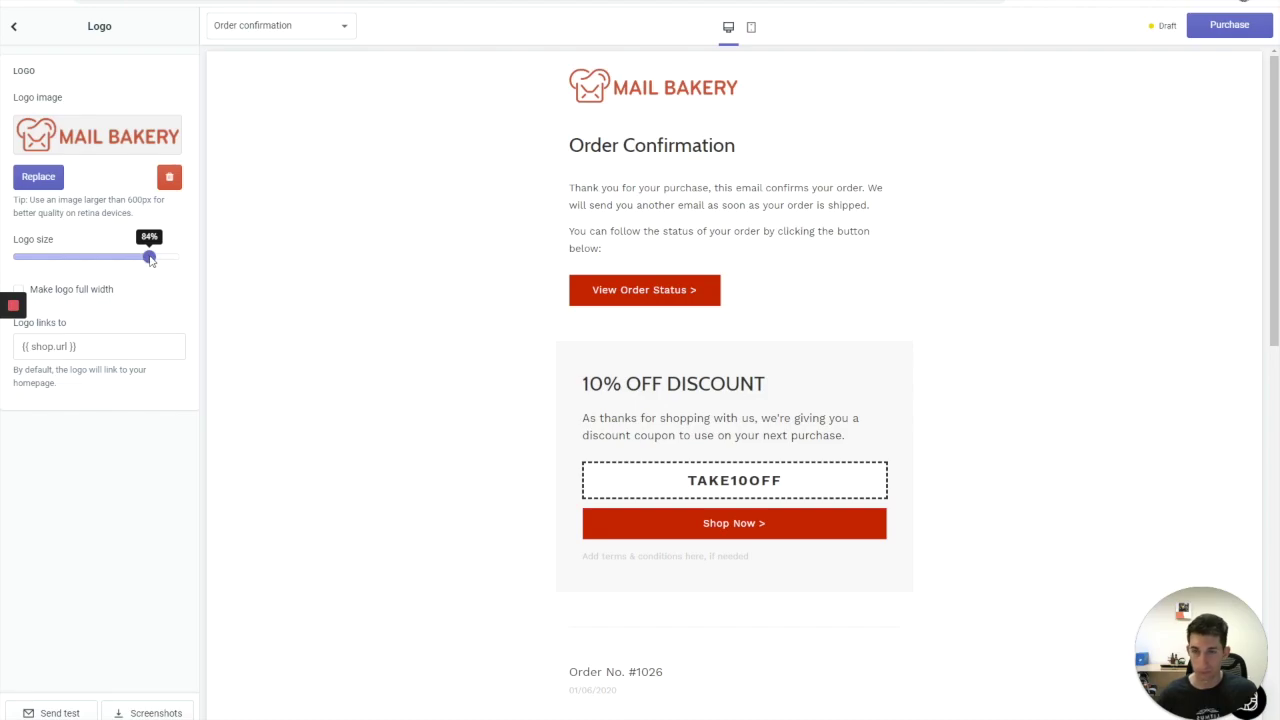
{"action": "left_click_drag", "start_coordinate": [150, 259], "coordinate": [184, 262]}
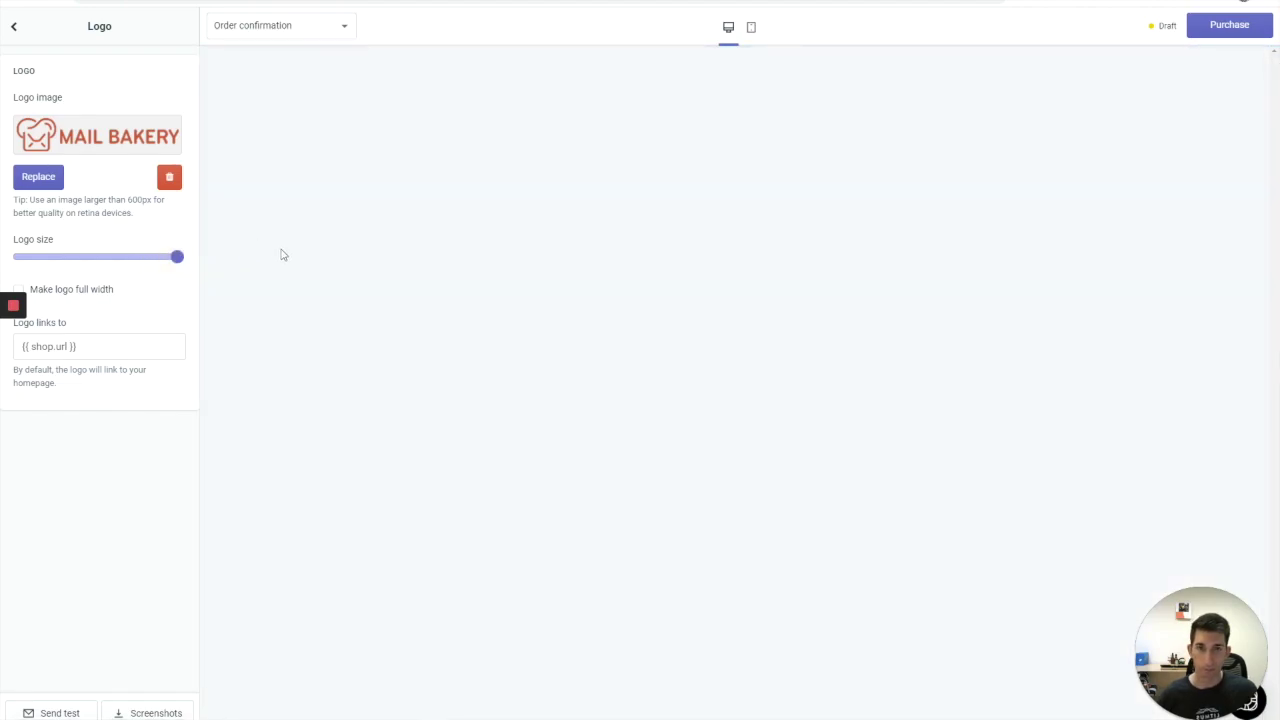
{"action": "mouse_move", "coordinate": [179, 262]}
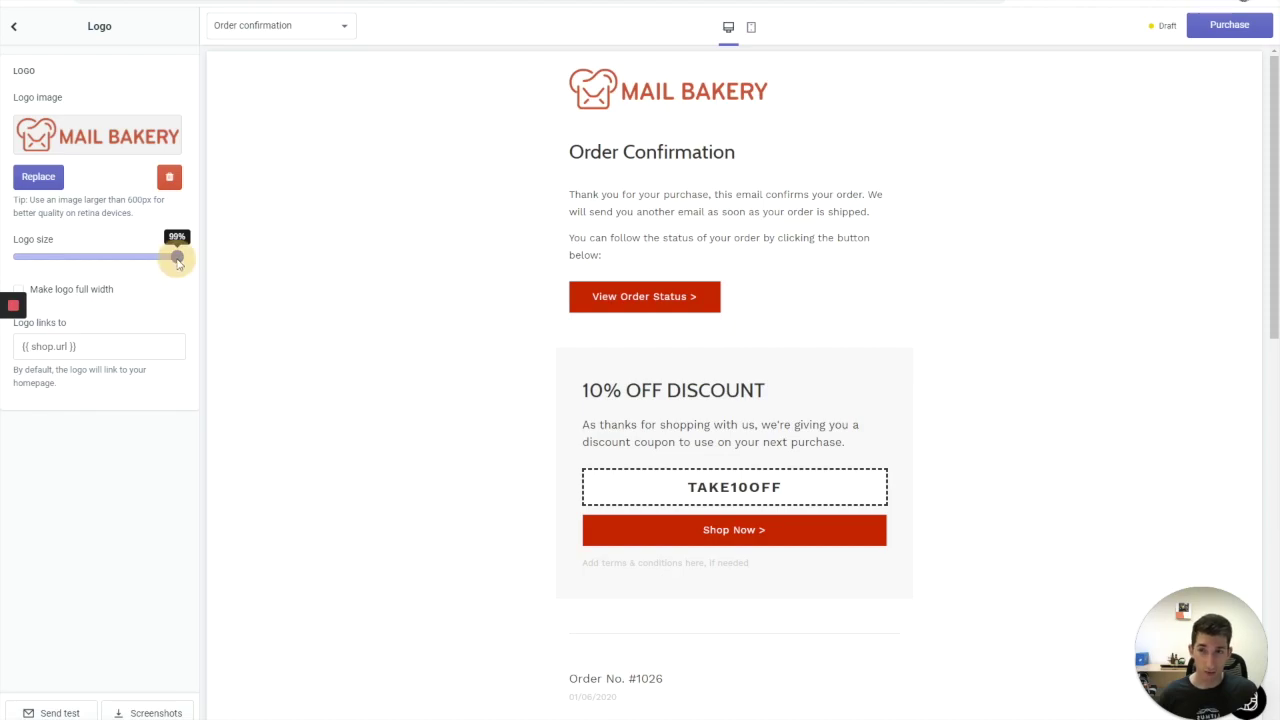
{"action": "left_click_drag", "start_coordinate": [178, 259], "coordinate": [194, 256]}
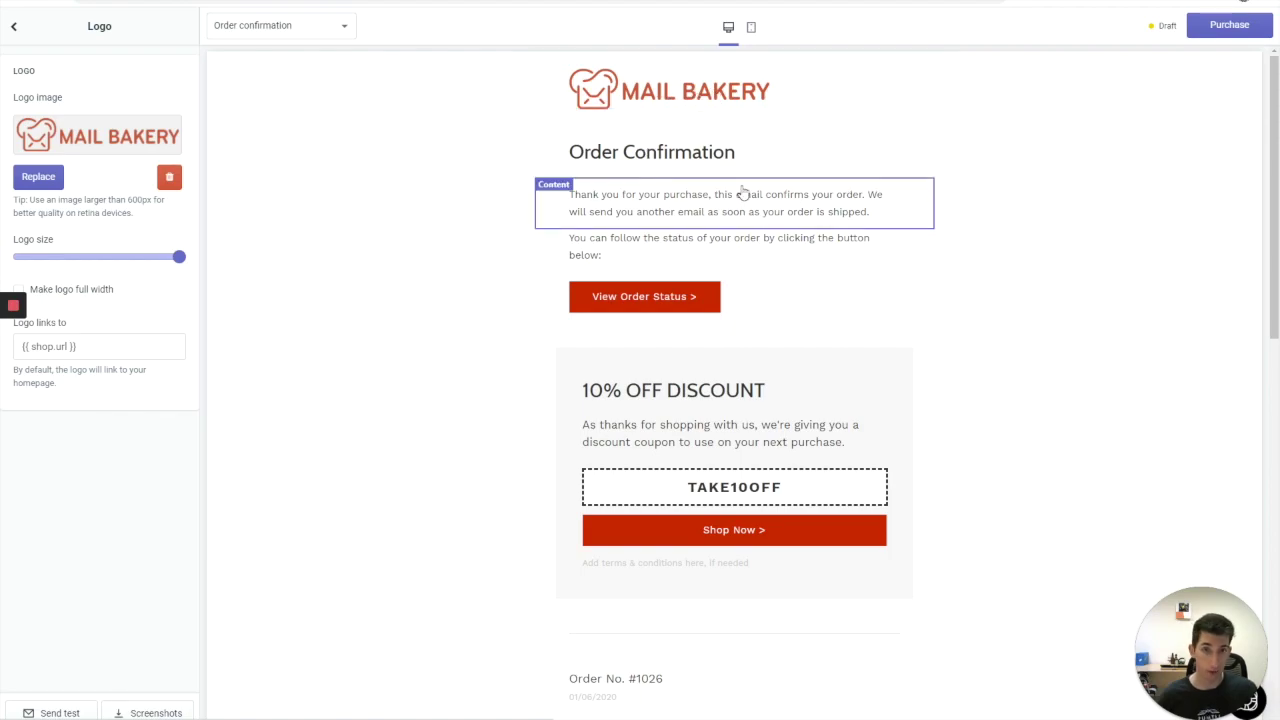
- Look at the Order Confirmation heading settings, then return to theme settings
{"action": "left_click", "coordinate": [684, 155]}
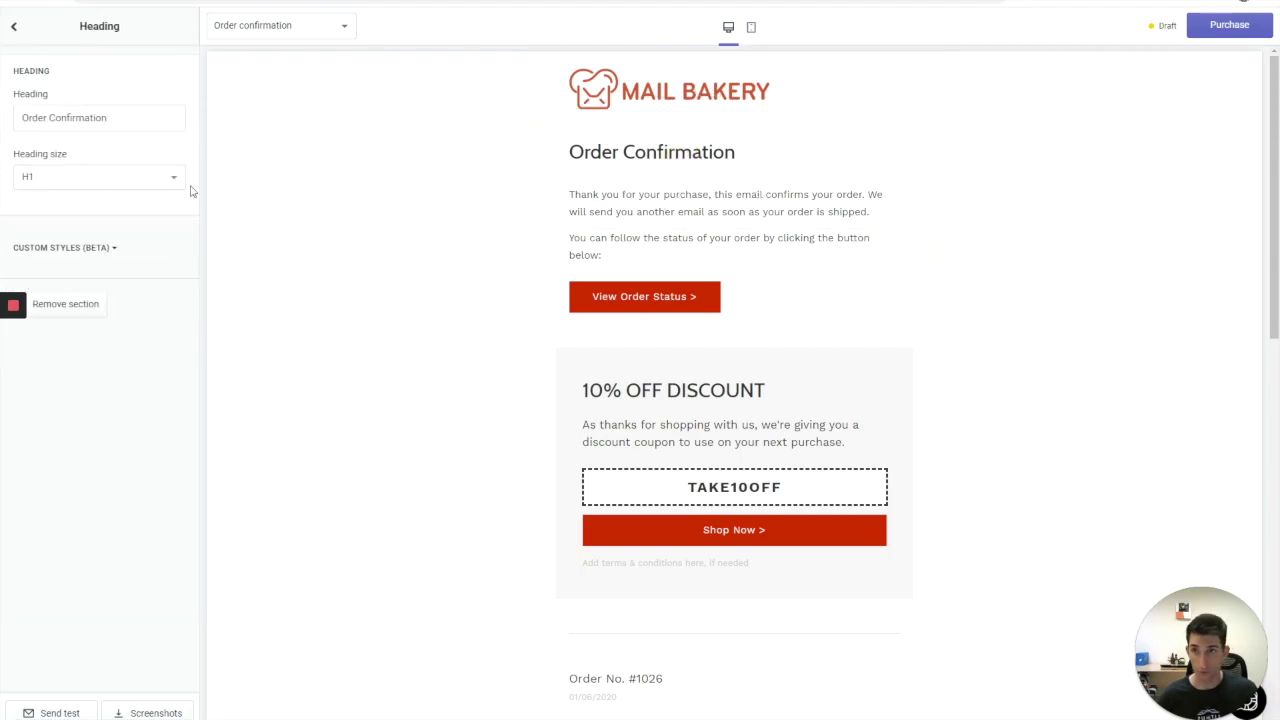
{"action": "left_click", "coordinate": [13, 24]}
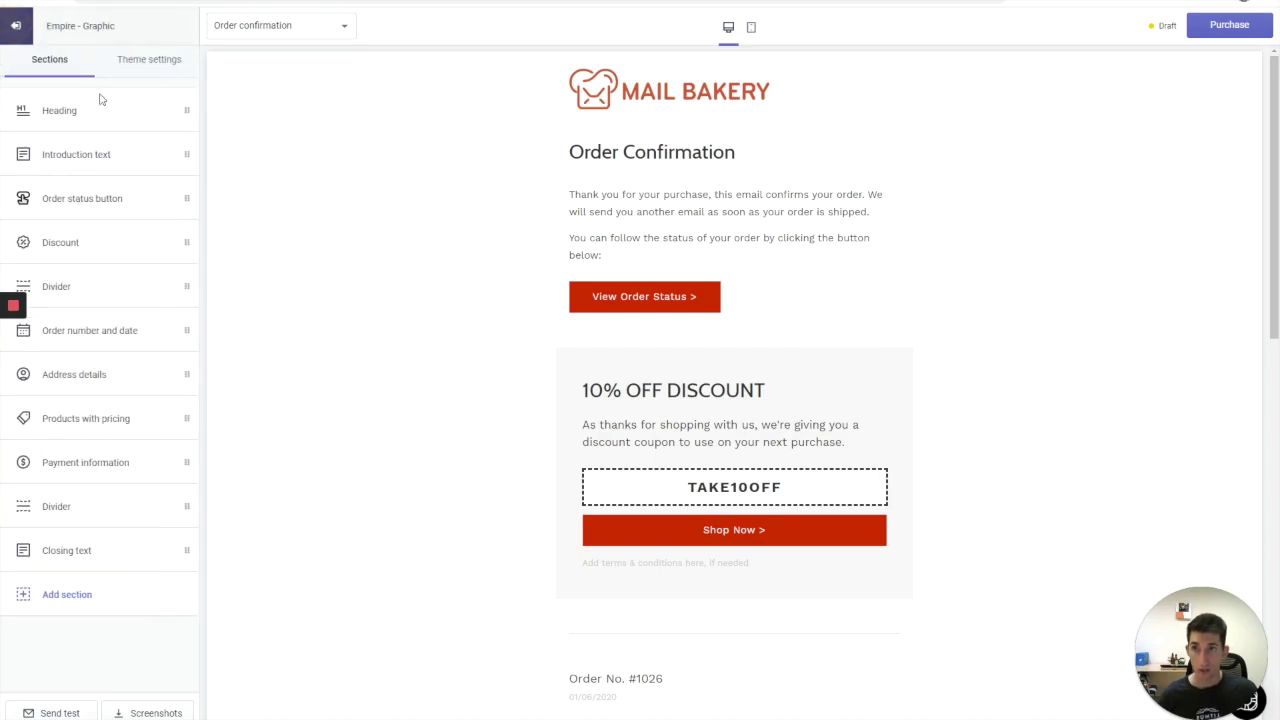
{"action": "left_click", "coordinate": [135, 58]}
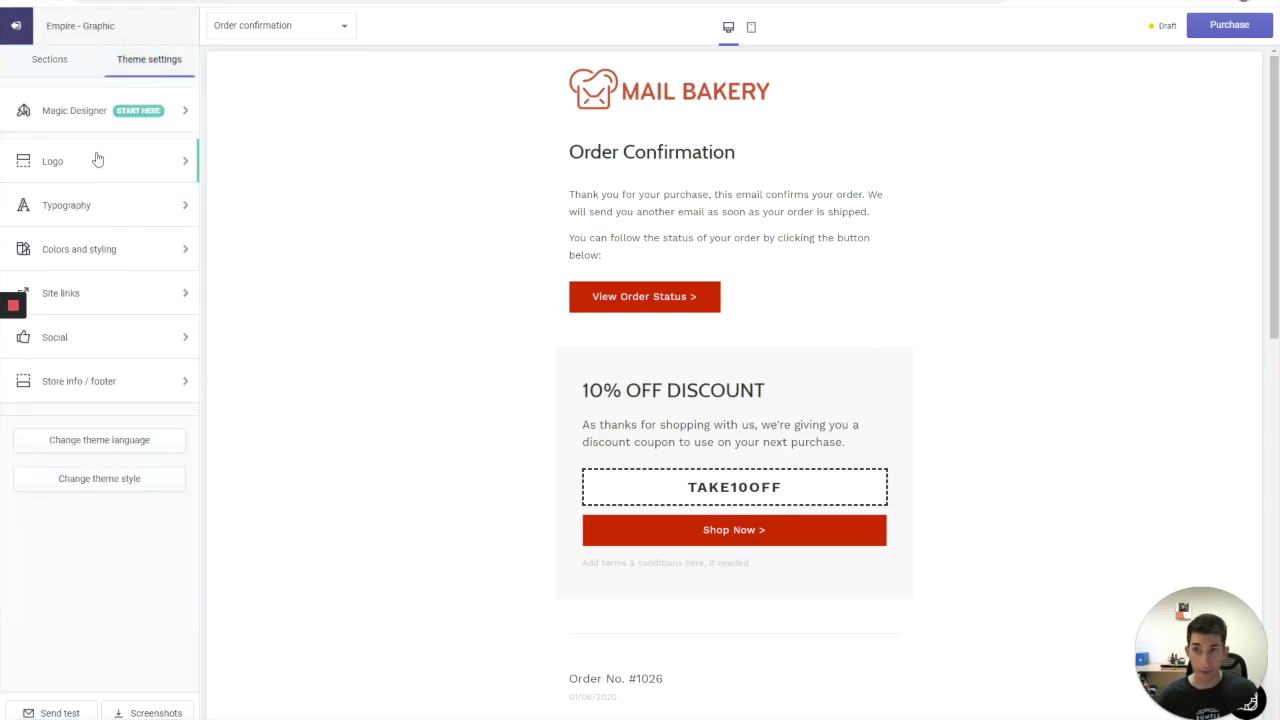
- Shrink the logo to about 75% size and return to theme settings
{"action": "left_click", "coordinate": [97, 161]}
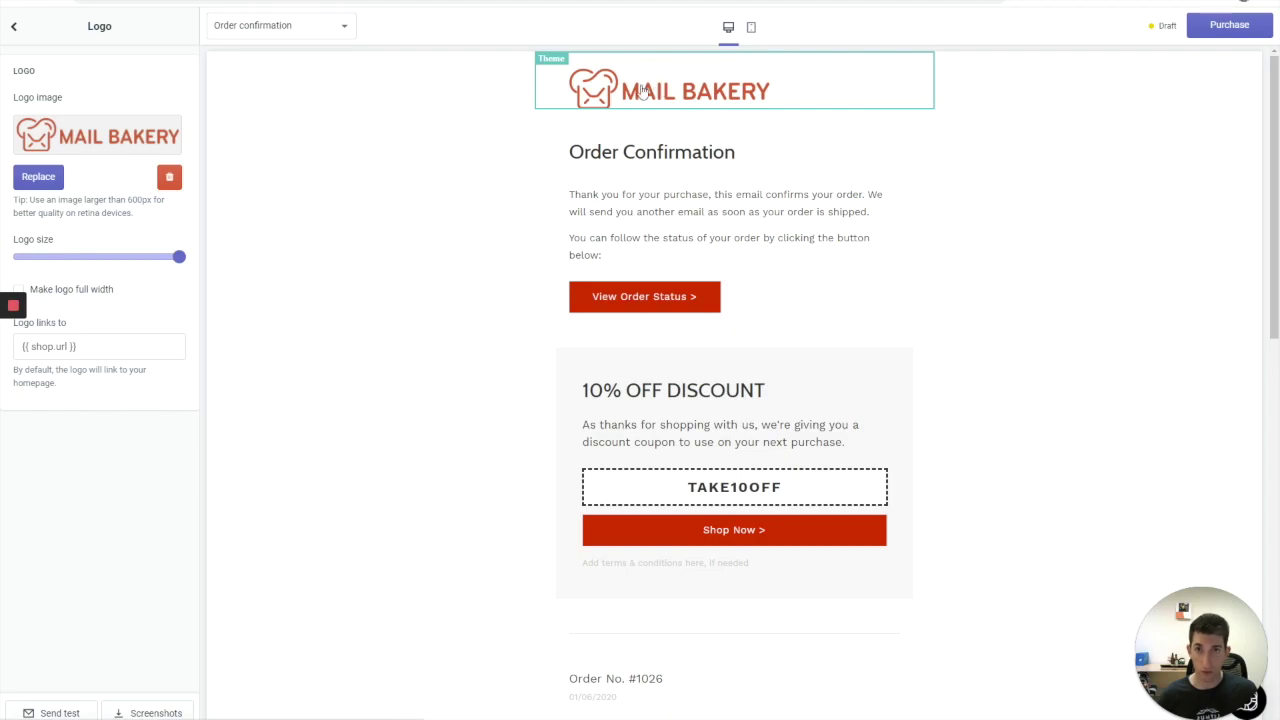
{"action": "mouse_move", "coordinate": [186, 266]}
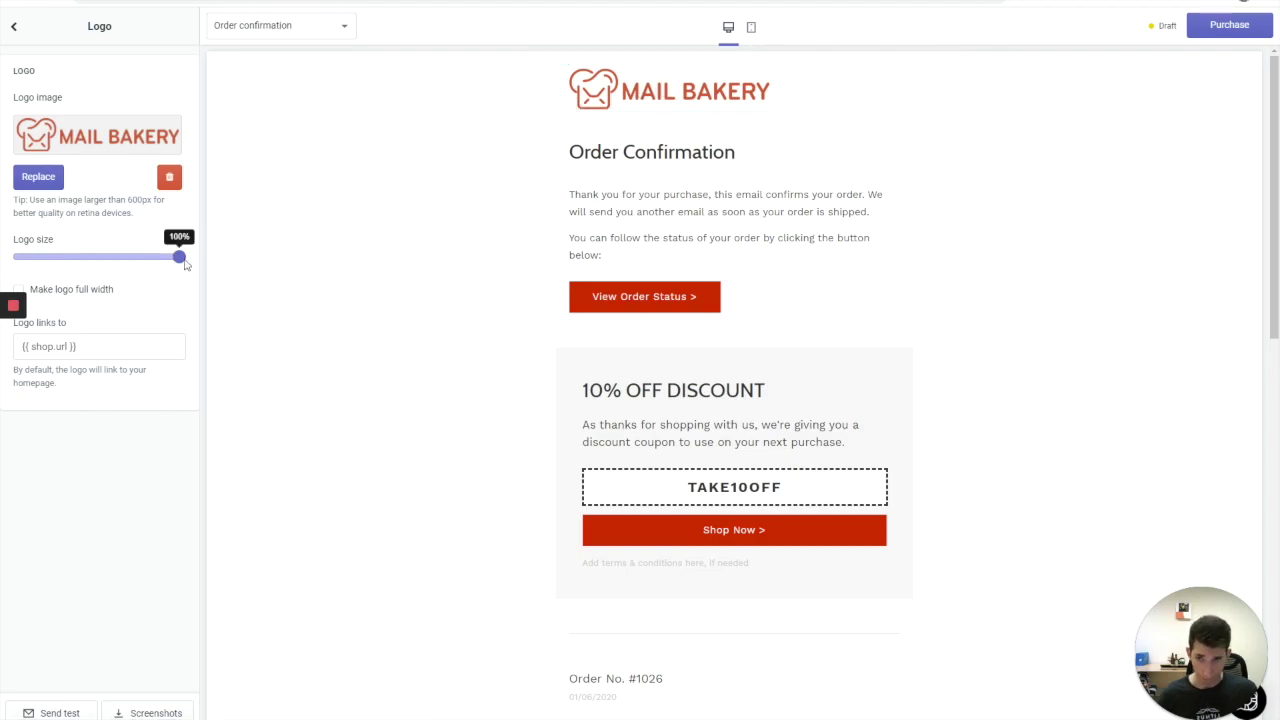
{"action": "left_click_drag", "start_coordinate": [180, 258], "coordinate": [118, 257]}
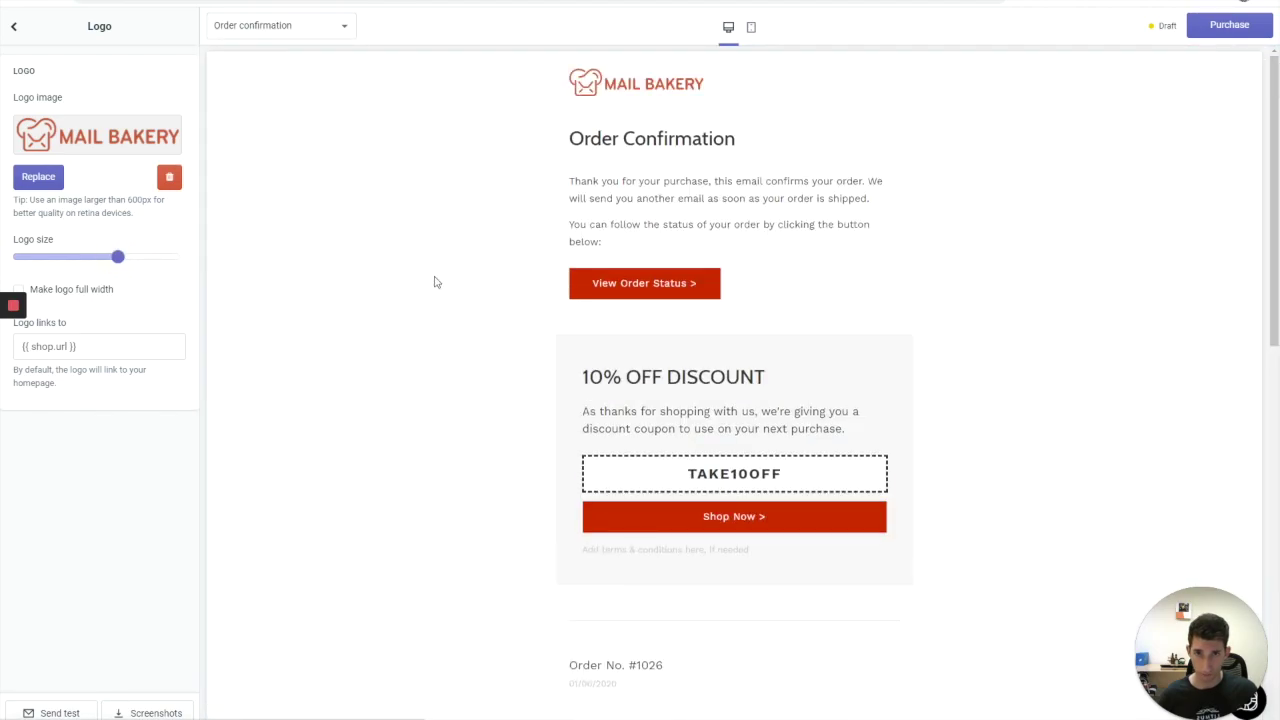
{"action": "left_click", "coordinate": [14, 28]}
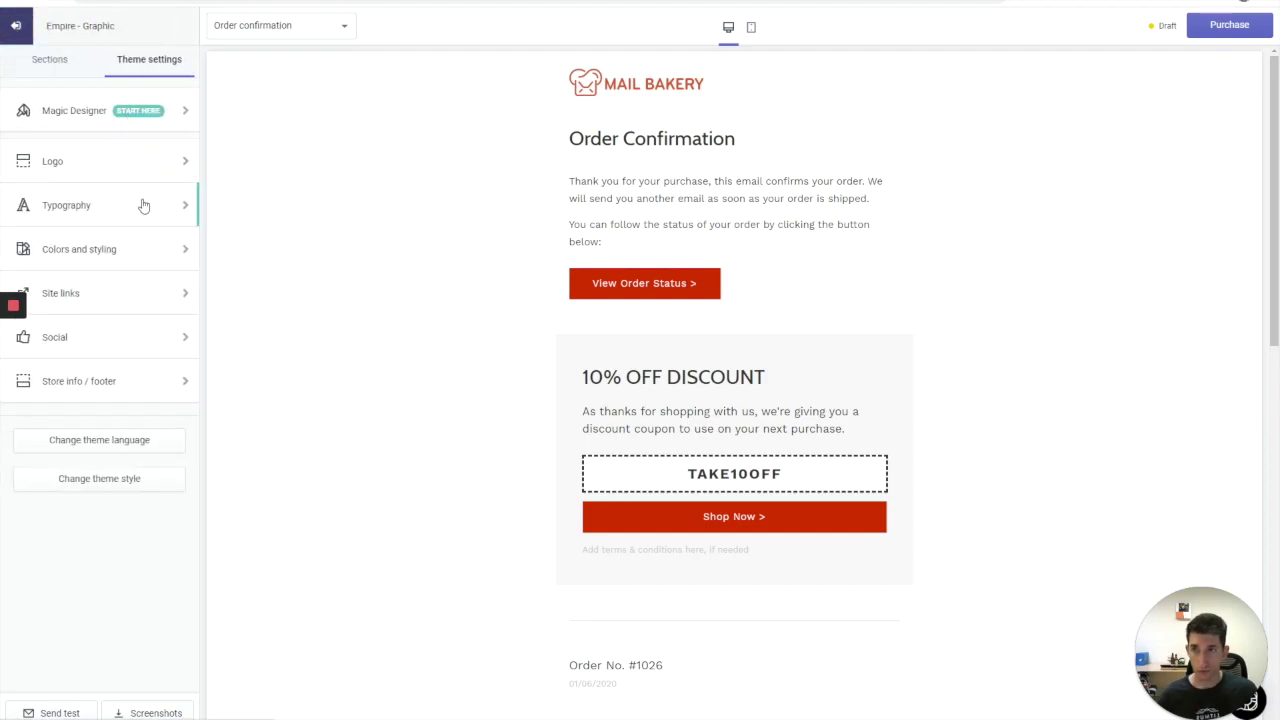
- In Typography, keep Cabin as the main title font
{"action": "left_click", "coordinate": [112, 203]}
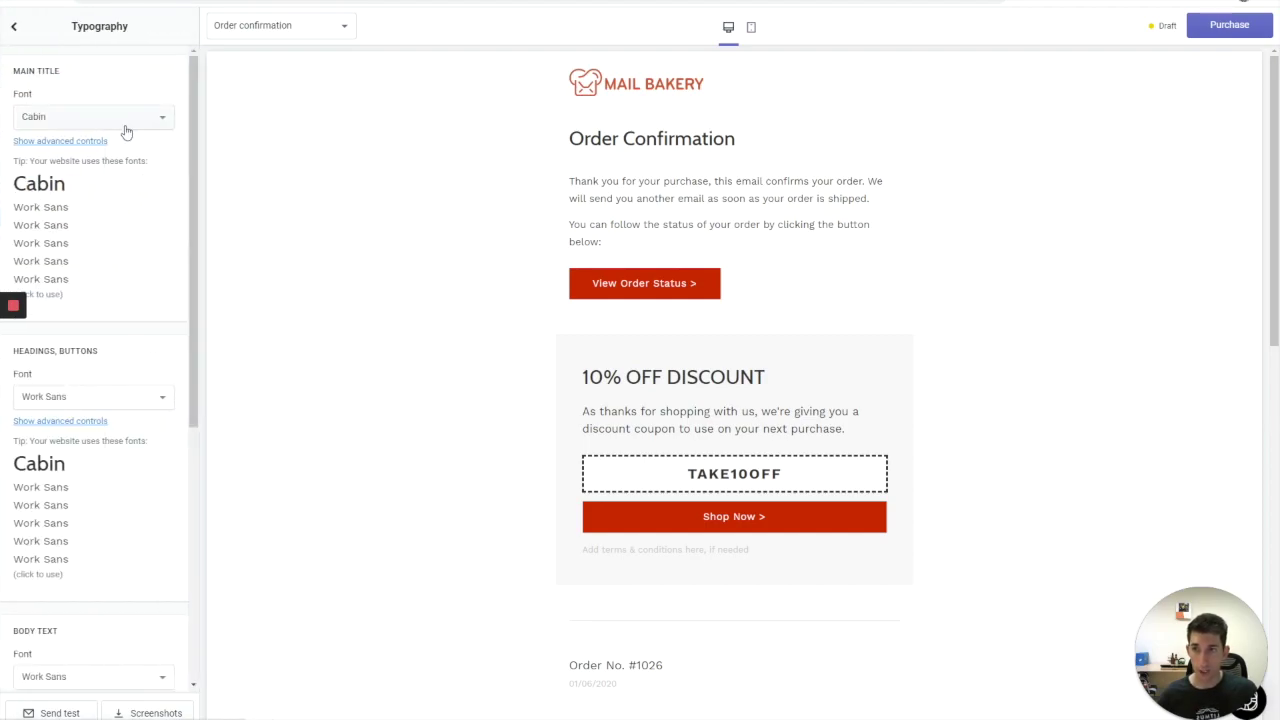
{"action": "left_click", "coordinate": [143, 116]}
{"action": "left_click", "coordinate": [143, 116]}
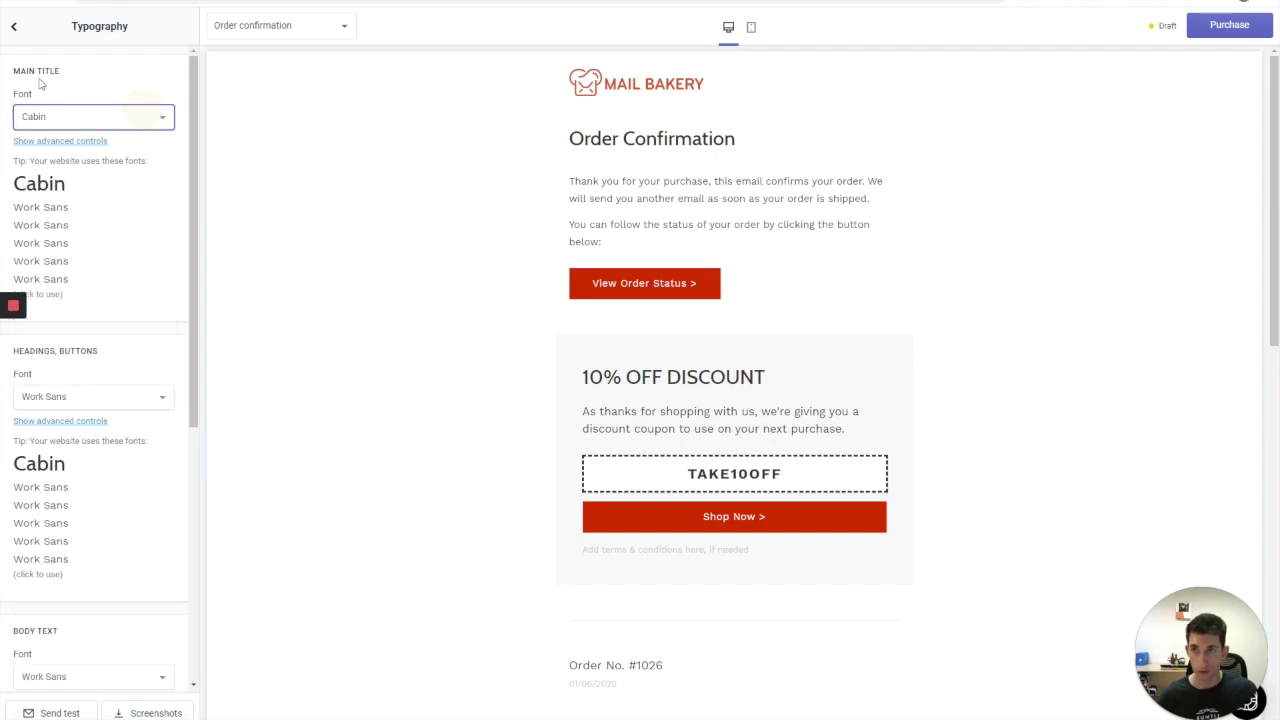
{"action": "left_click", "coordinate": [122, 116]}
{"action": "left_click", "coordinate": [120, 114]}
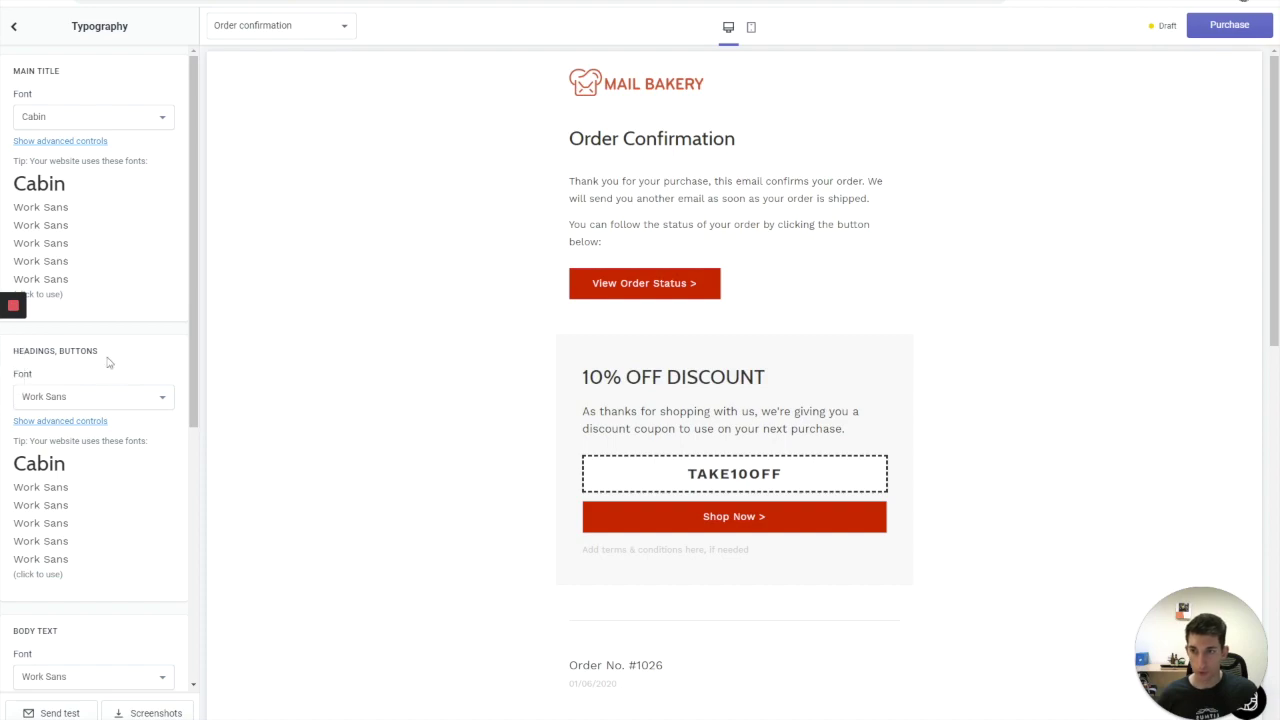
{"action": "scroll", "coordinate": [104, 474], "scroll_direction": "down", "scroll_amount": 1}
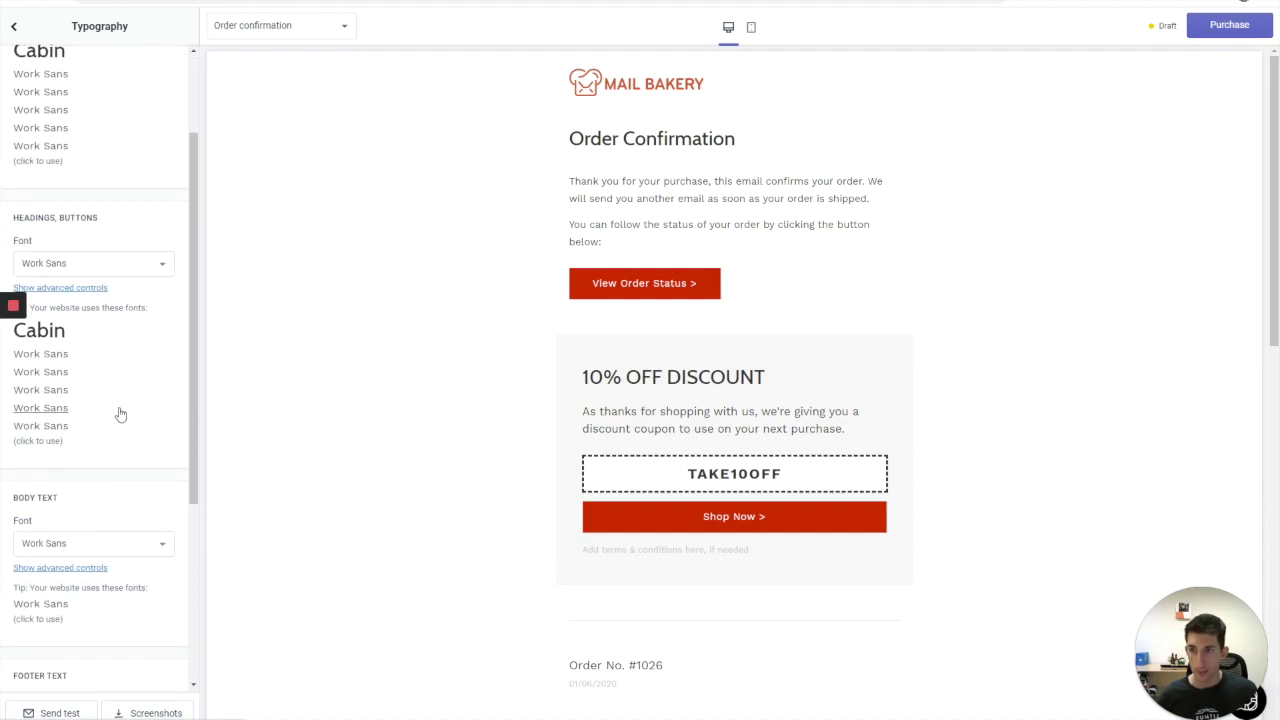
{"action": "scroll", "coordinate": [120, 404], "scroll_direction": "down", "scroll_amount": 1}
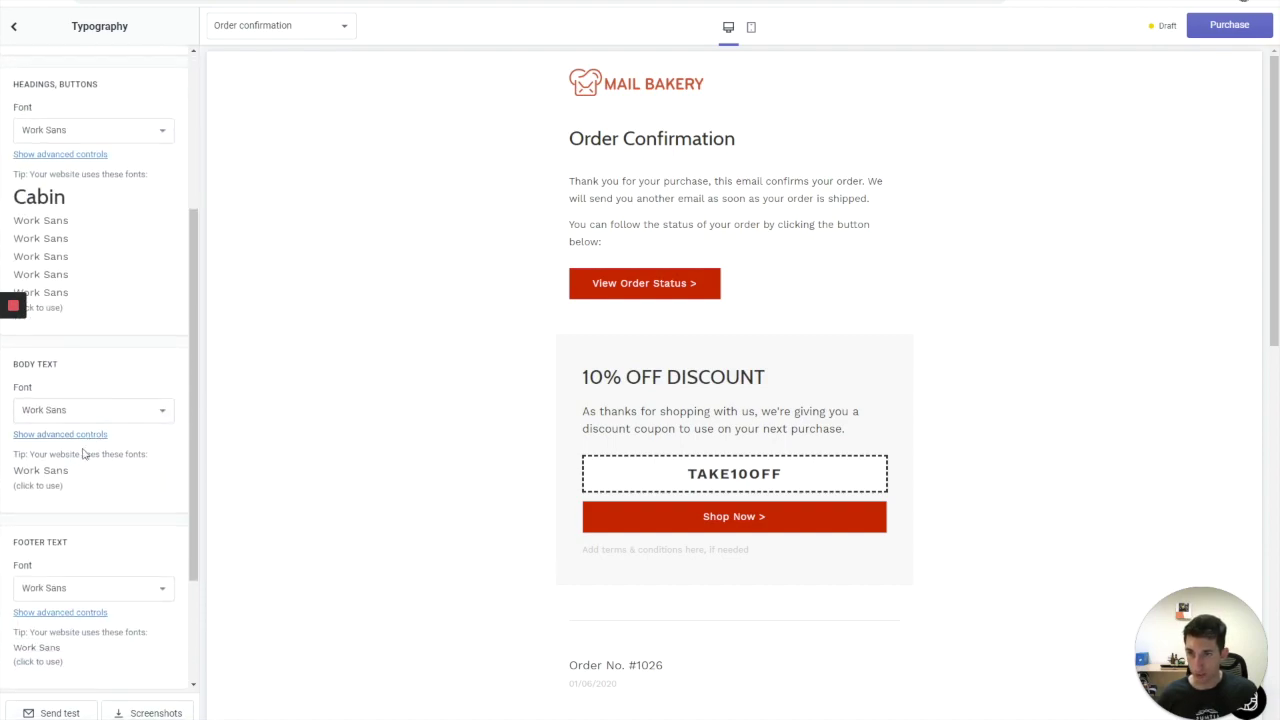
- Leave the Work Sans body text's Text transform at None, then open the discount block settings
{"action": "left_click", "coordinate": [86, 436]}
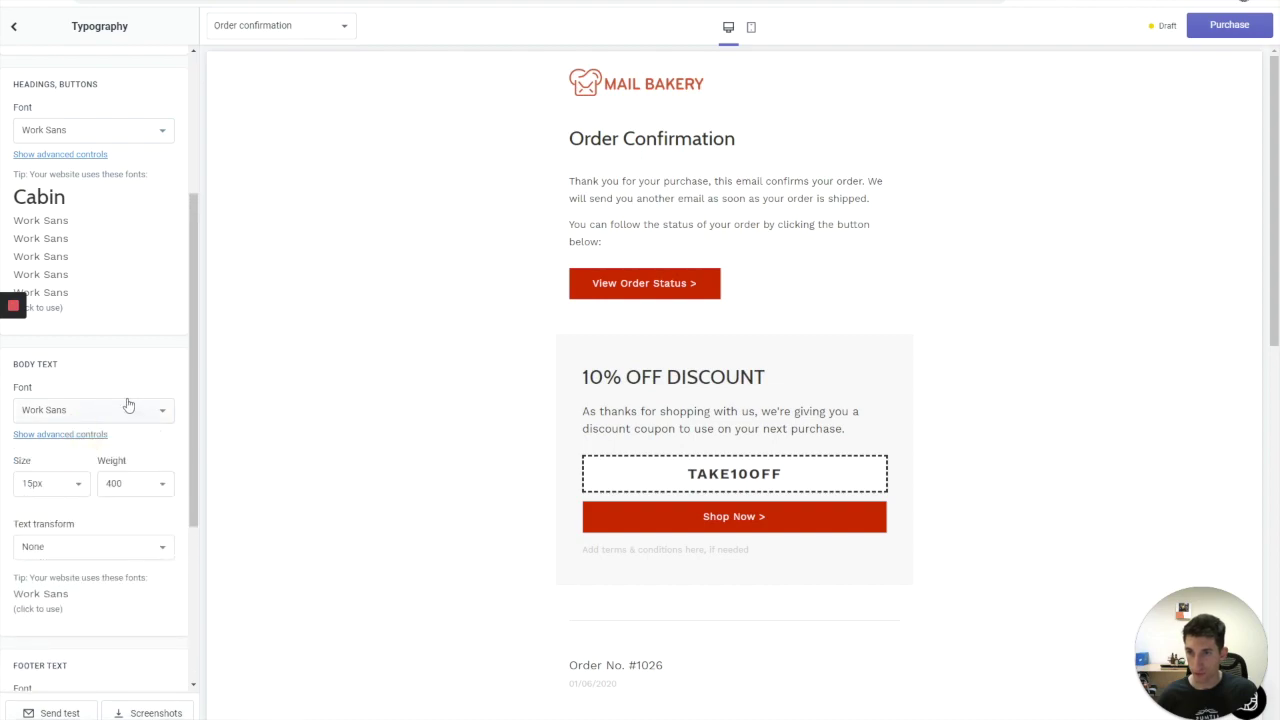
{"action": "scroll", "coordinate": [110, 390], "scroll_direction": "down", "scroll_amount": 1}
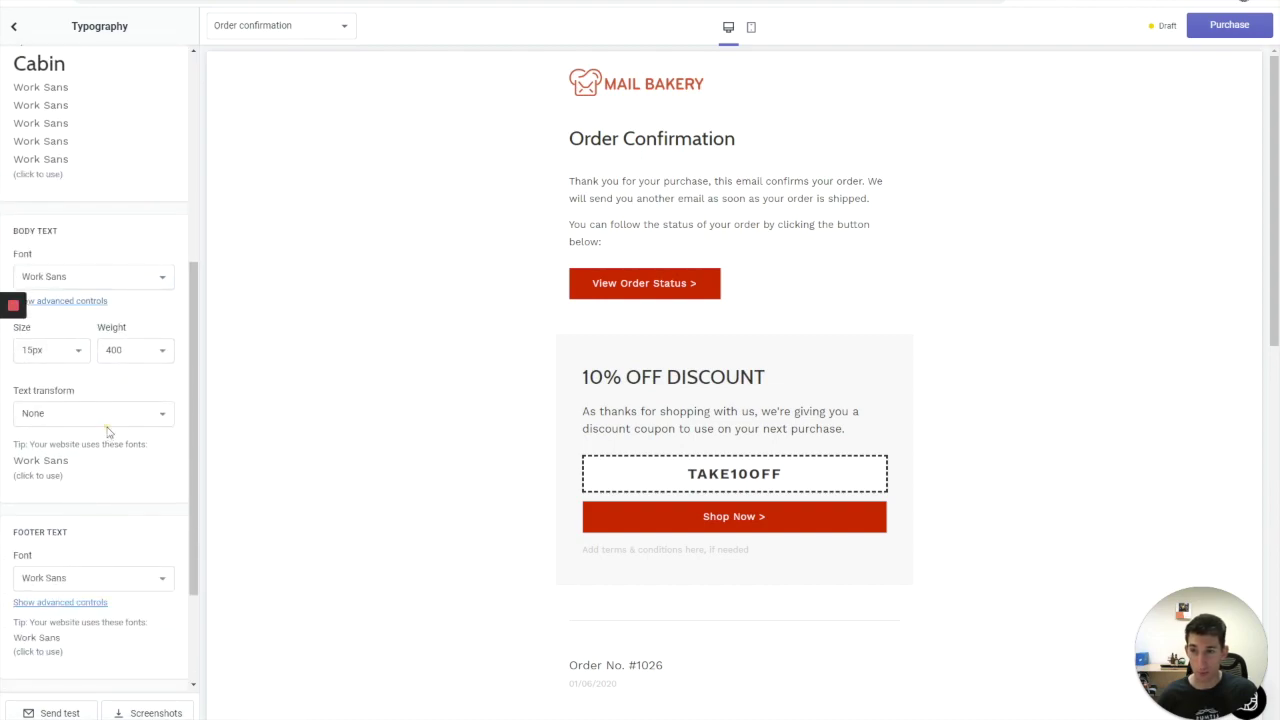
{"action": "left_click", "coordinate": [96, 420]}
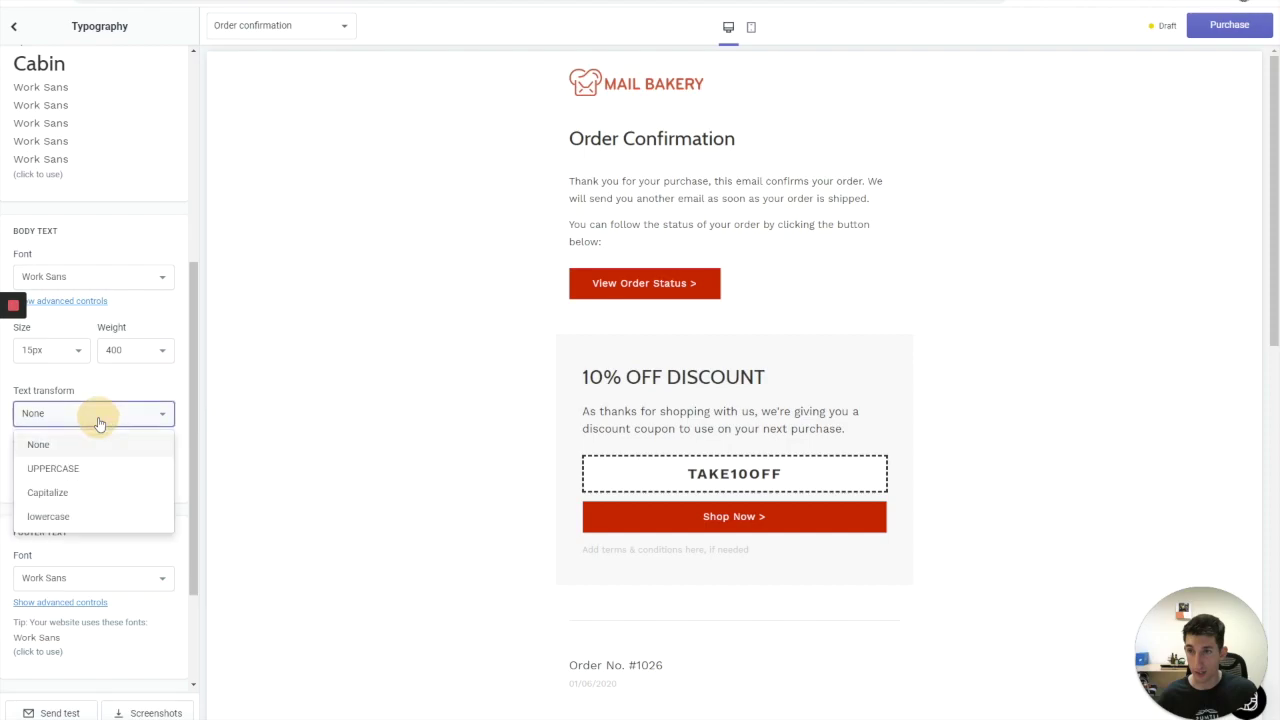
{"action": "left_click", "coordinate": [99, 423]}
{"action": "scroll", "coordinate": [117, 377], "scroll_direction": "down", "scroll_amount": 2}
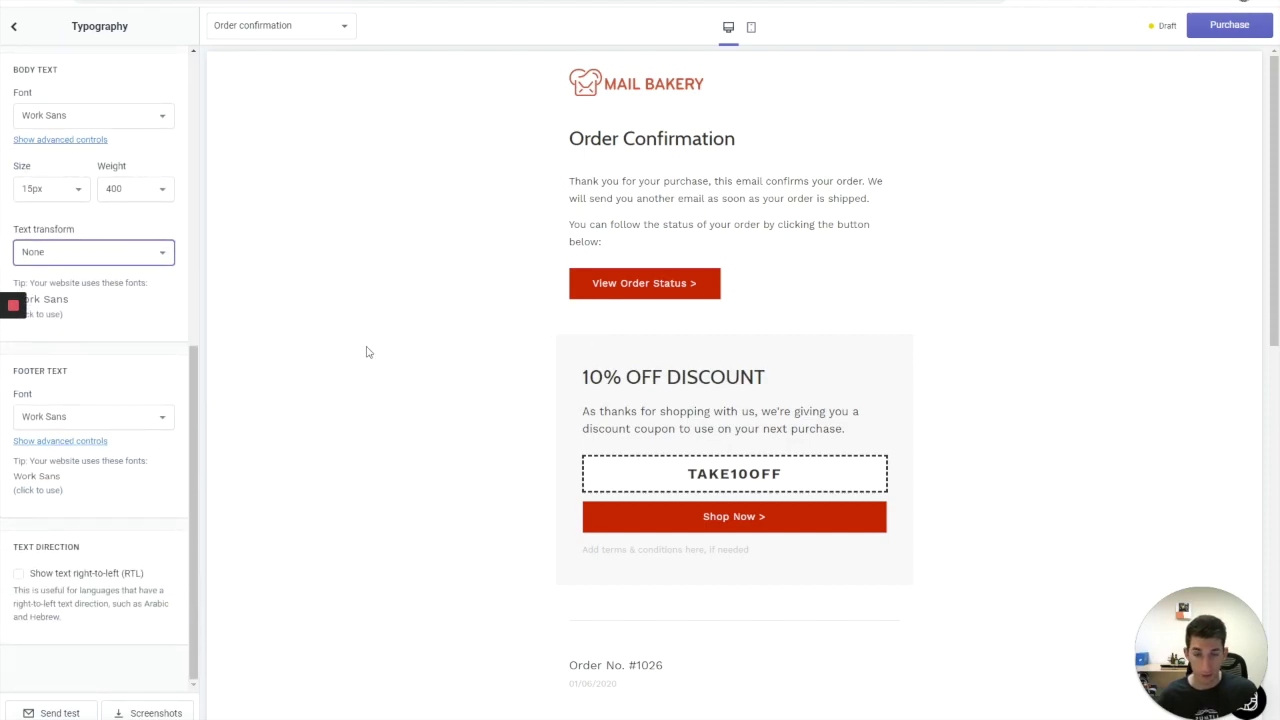
{"action": "left_click", "coordinate": [715, 383]}
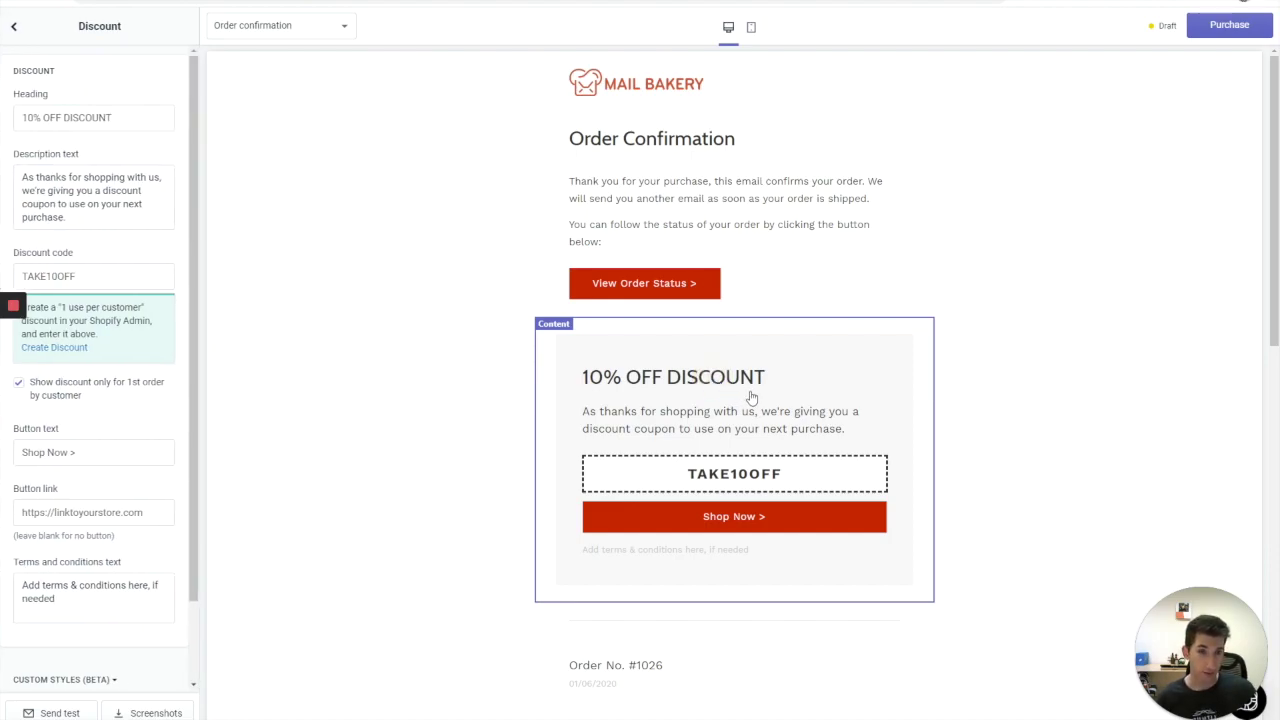
- Expand the discount block's Custom Styles (Beta) options
{"action": "scroll", "coordinate": [102, 386], "scroll_direction": "down", "scroll_amount": 1}
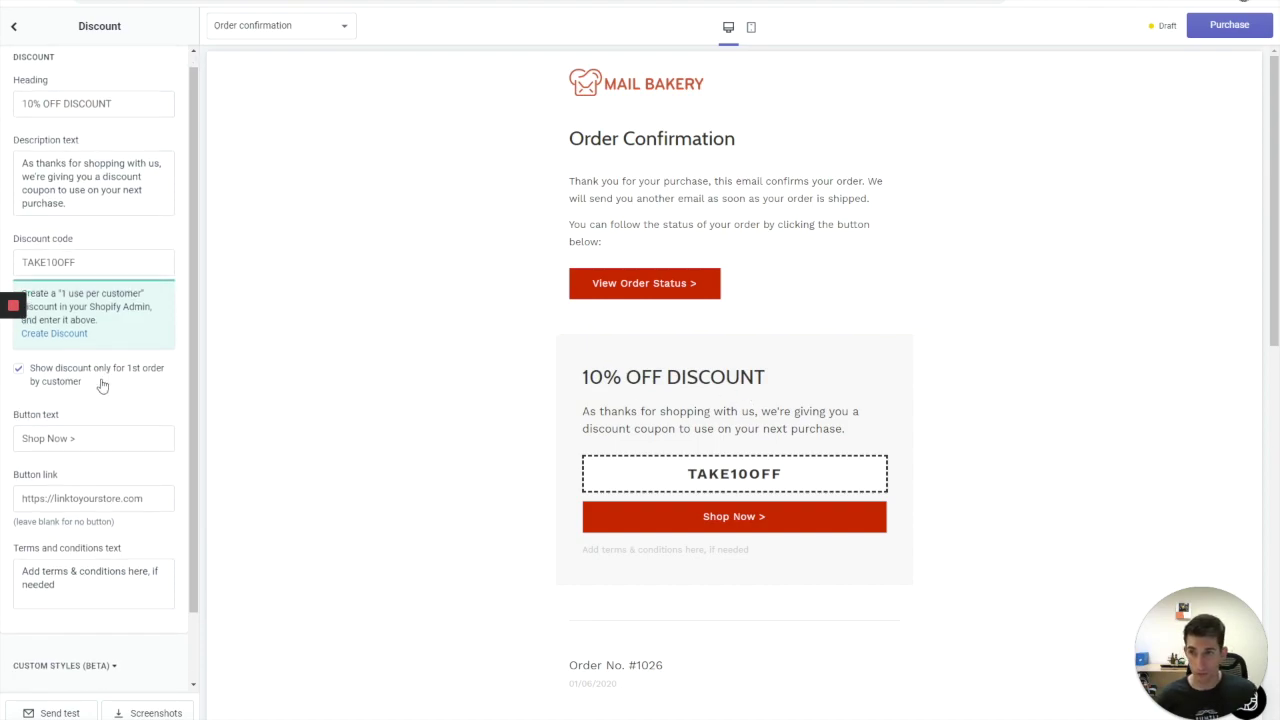
{"action": "scroll", "coordinate": [110, 380], "scroll_direction": "down", "scroll_amount": 1}
{"action": "scroll", "coordinate": [128, 405], "scroll_direction": "up", "scroll_amount": 2}
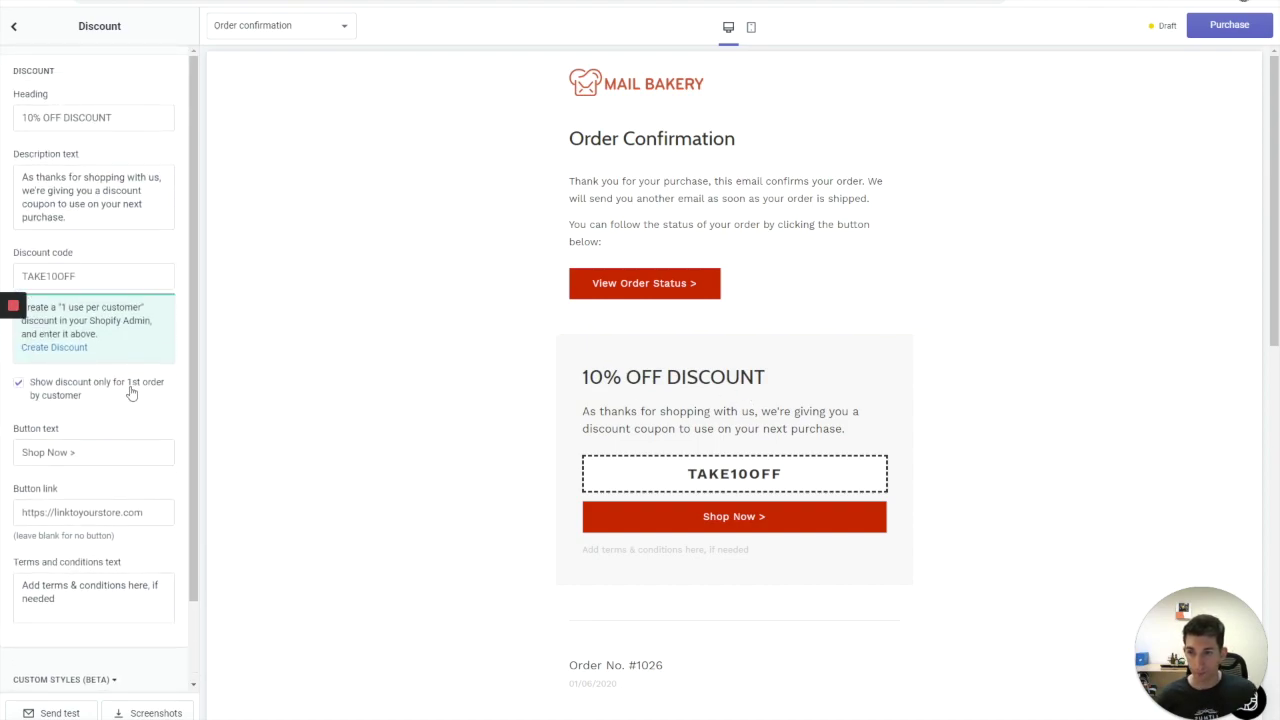
{"action": "scroll", "coordinate": [118, 380], "scroll_direction": "down", "scroll_amount": 2}
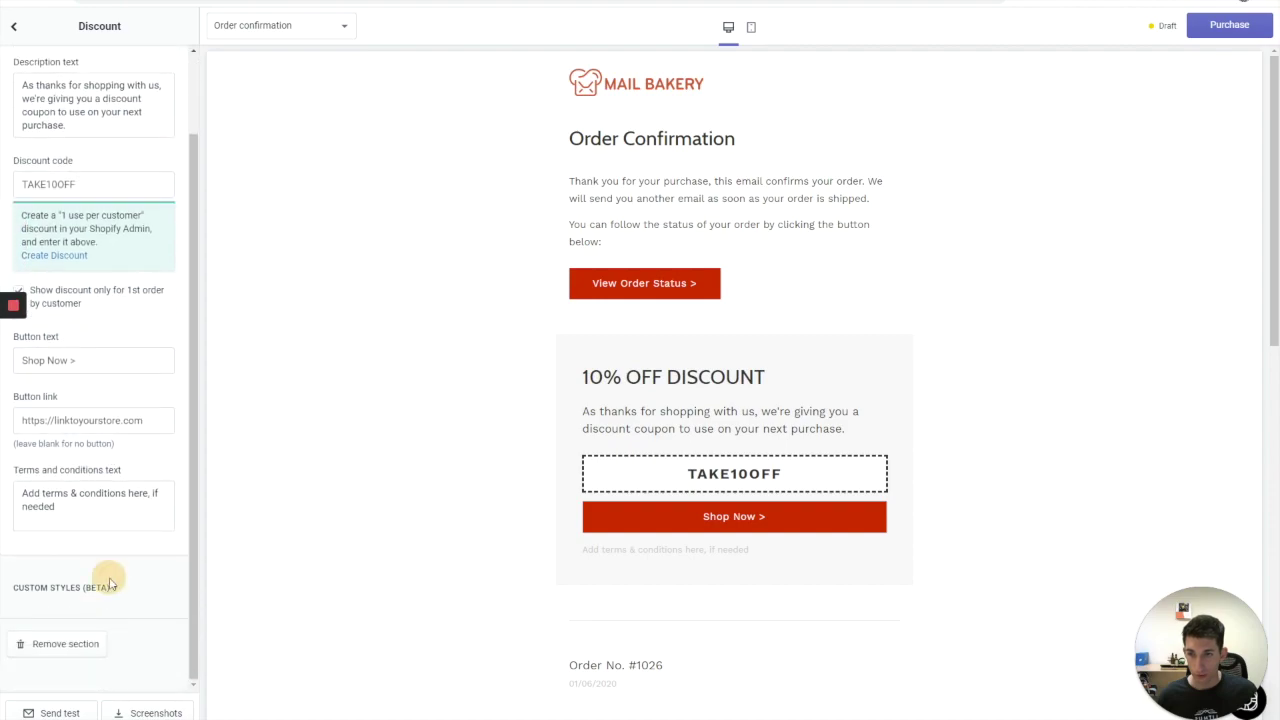
{"action": "left_click", "coordinate": [110, 584]}
{"action": "scroll", "coordinate": [133, 578], "scroll_direction": "down", "scroll_amount": 1}
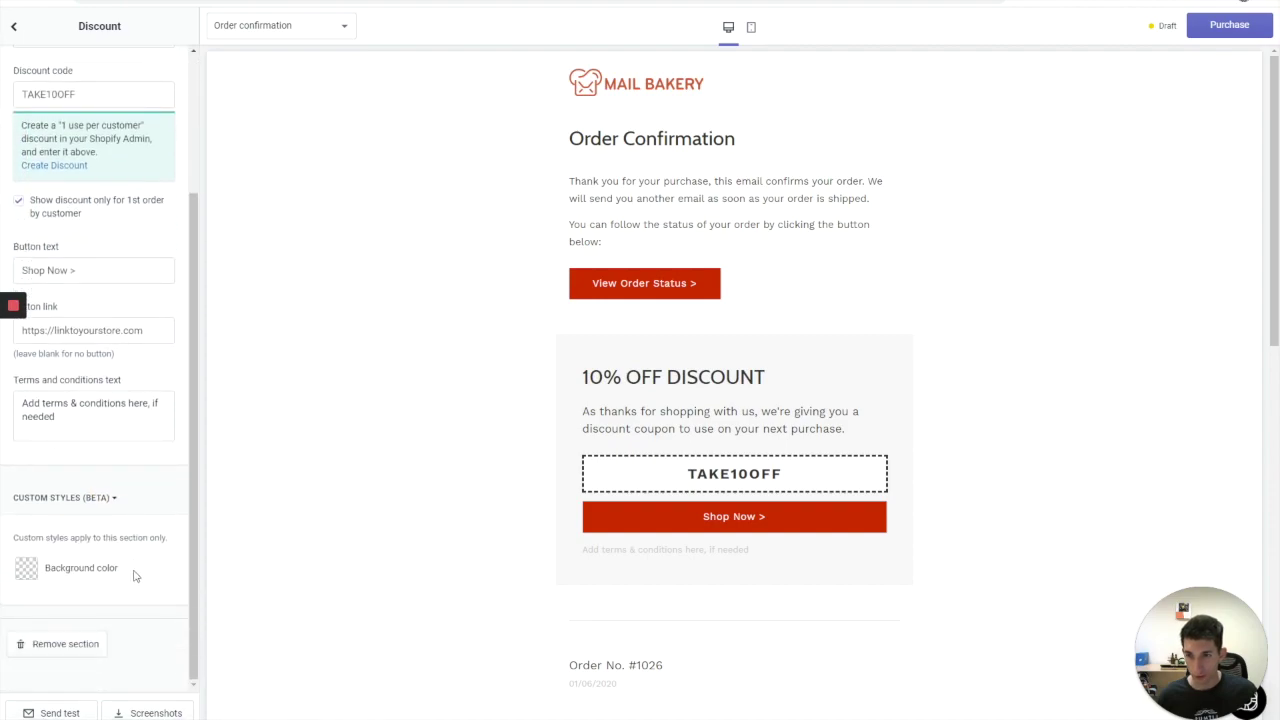
- Open the Background color picker, close it unchanged, and go back to the Sections list
{"action": "left_click", "coordinate": [50, 569]}
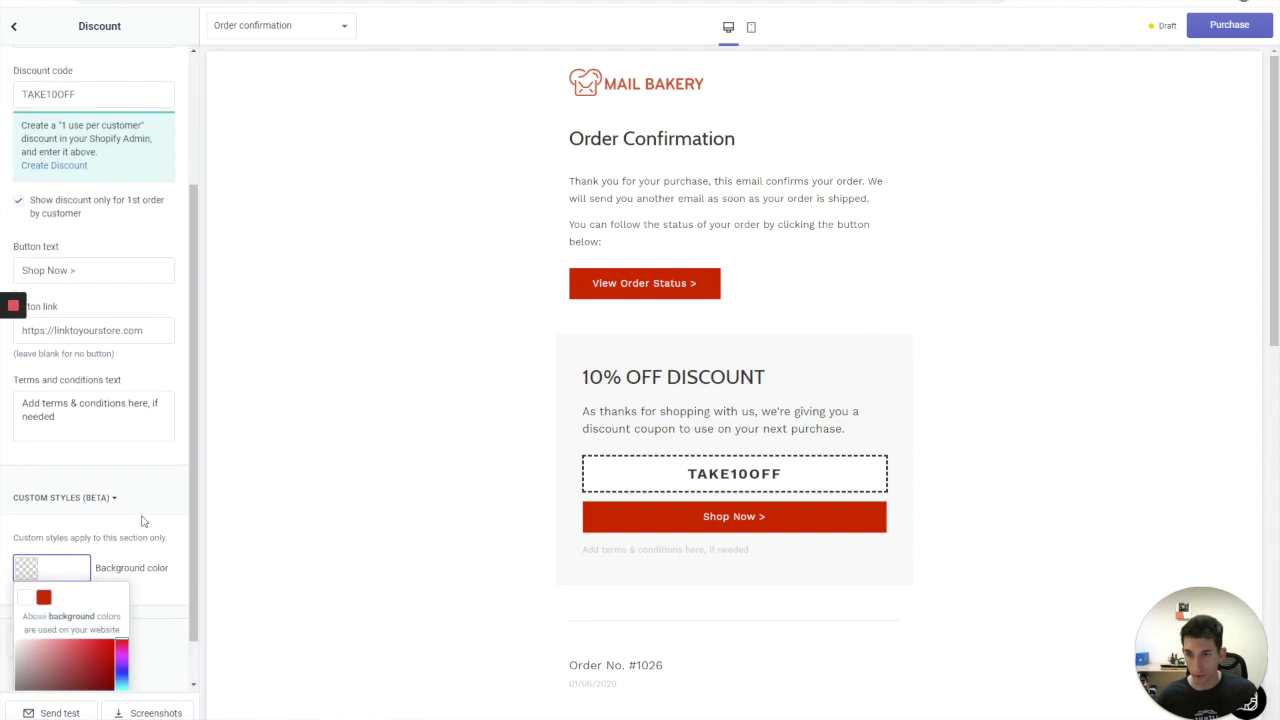
{"action": "scroll", "coordinate": [90, 610], "scroll_direction": "down", "scroll_amount": 1}
{"action": "left_click", "coordinate": [126, 484]}
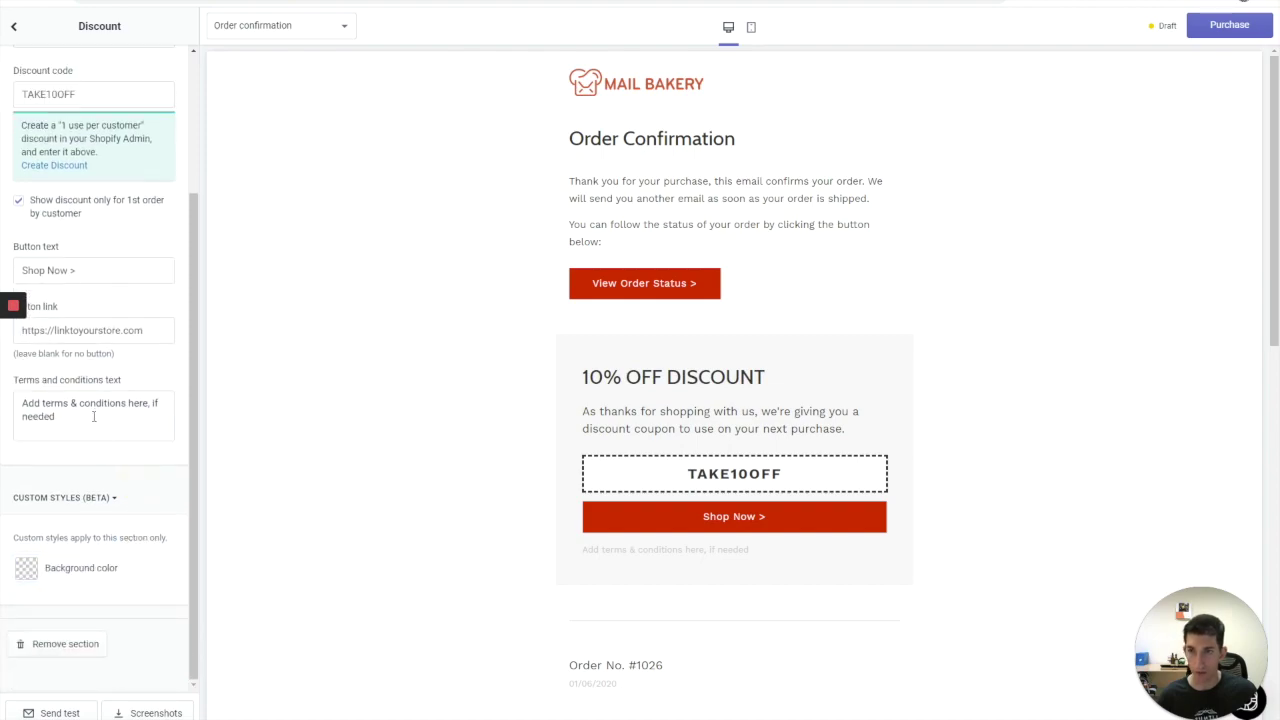
{"action": "scroll", "coordinate": [97, 414], "scroll_direction": "up", "scroll_amount": 2}
{"action": "scroll", "coordinate": [100, 360], "scroll_direction": "down", "scroll_amount": 2}
{"action": "scroll", "coordinate": [101, 365], "scroll_direction": "down", "scroll_amount": 1}
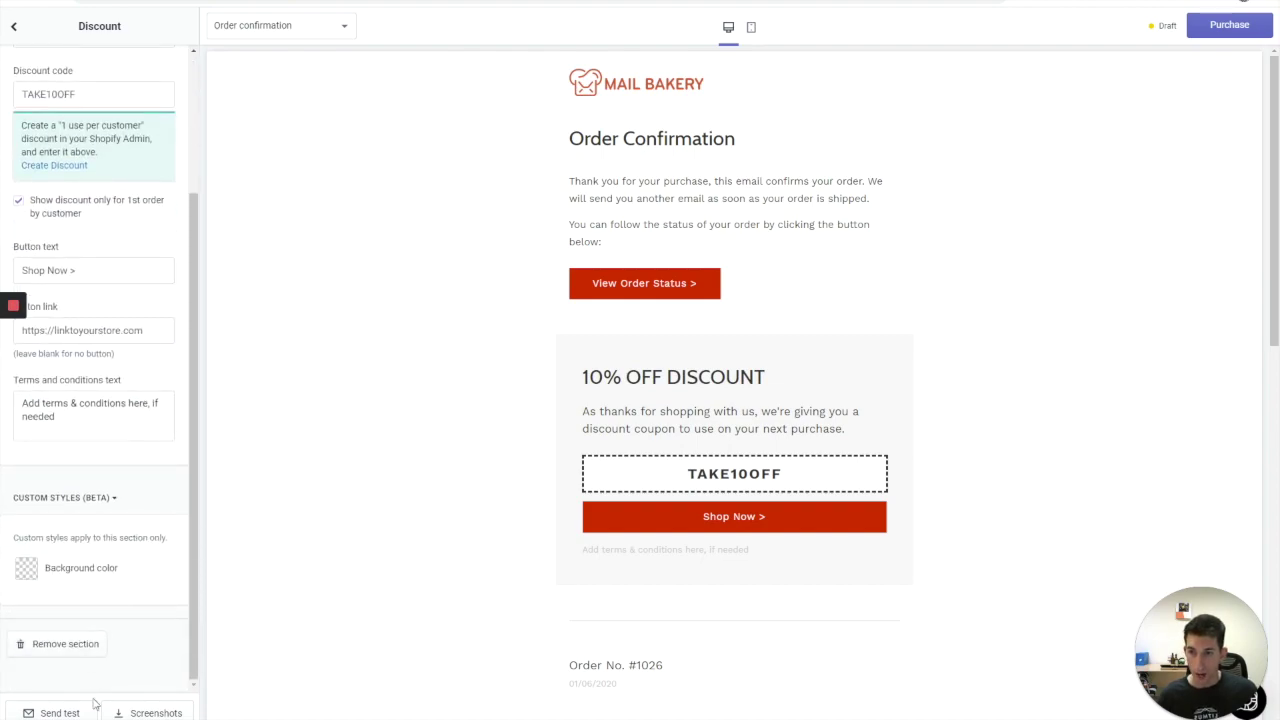
{"action": "scroll", "coordinate": [86, 298], "scroll_direction": "up", "scroll_amount": 3}
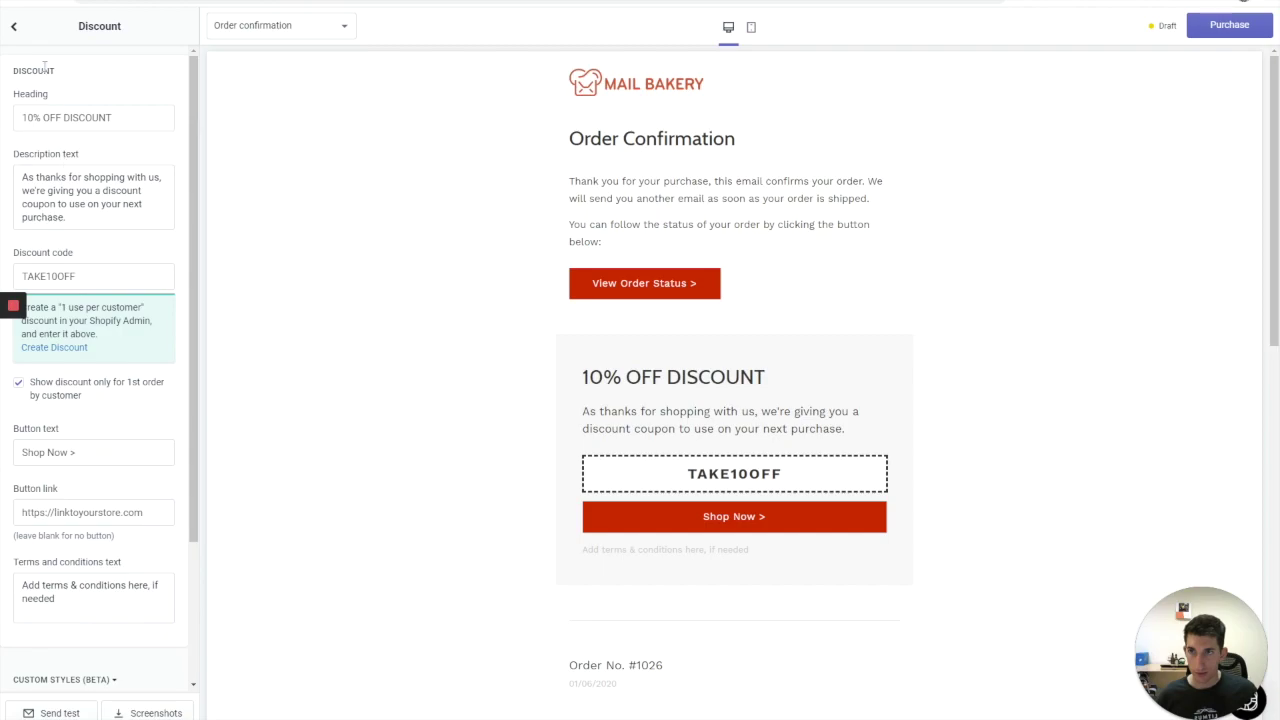
{"action": "left_click", "coordinate": [14, 26]}
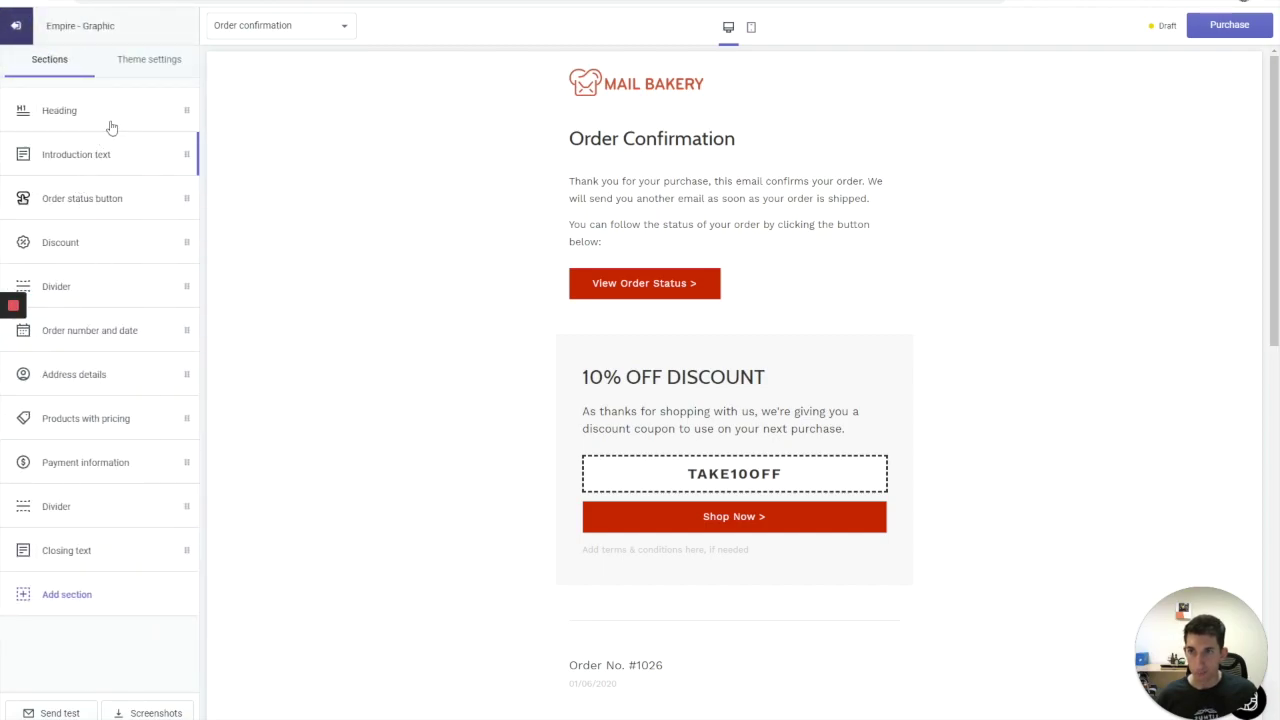
- In Colors and styling, compare the square and rounded solid styles, then choose outlined rounded pill buttons
{"action": "left_click", "coordinate": [140, 59]}
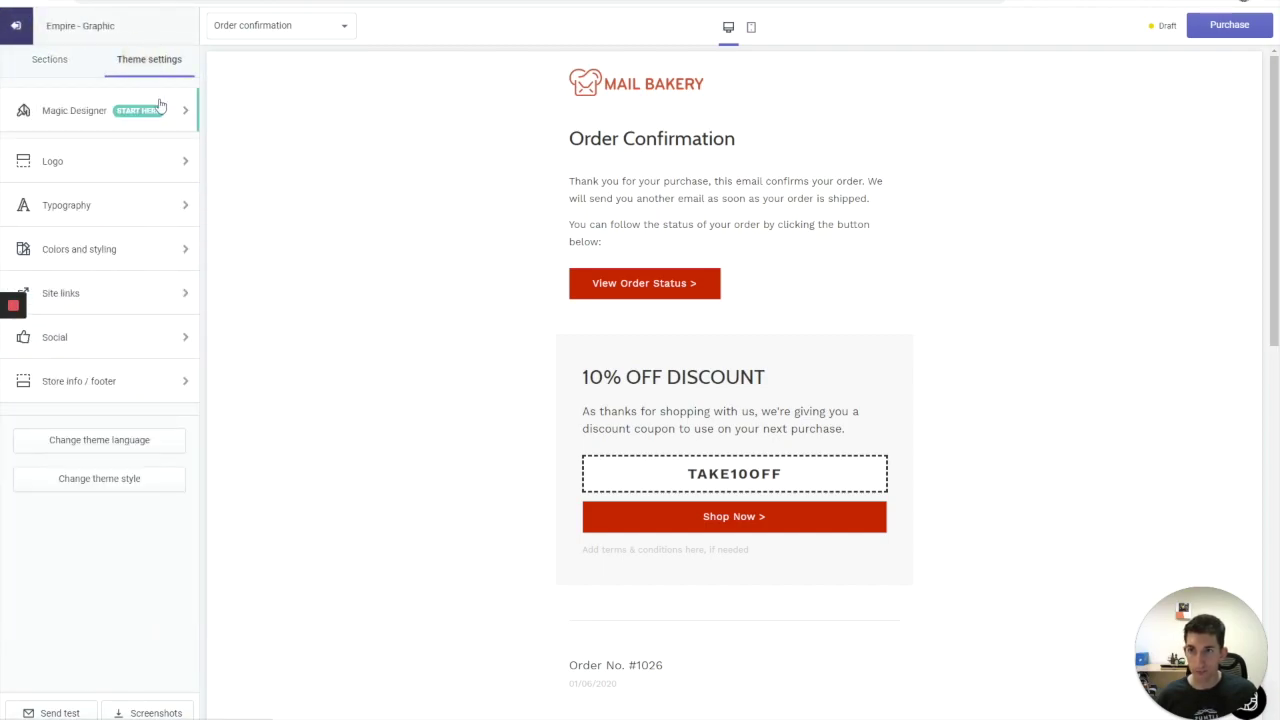
{"action": "left_click", "coordinate": [106, 263]}
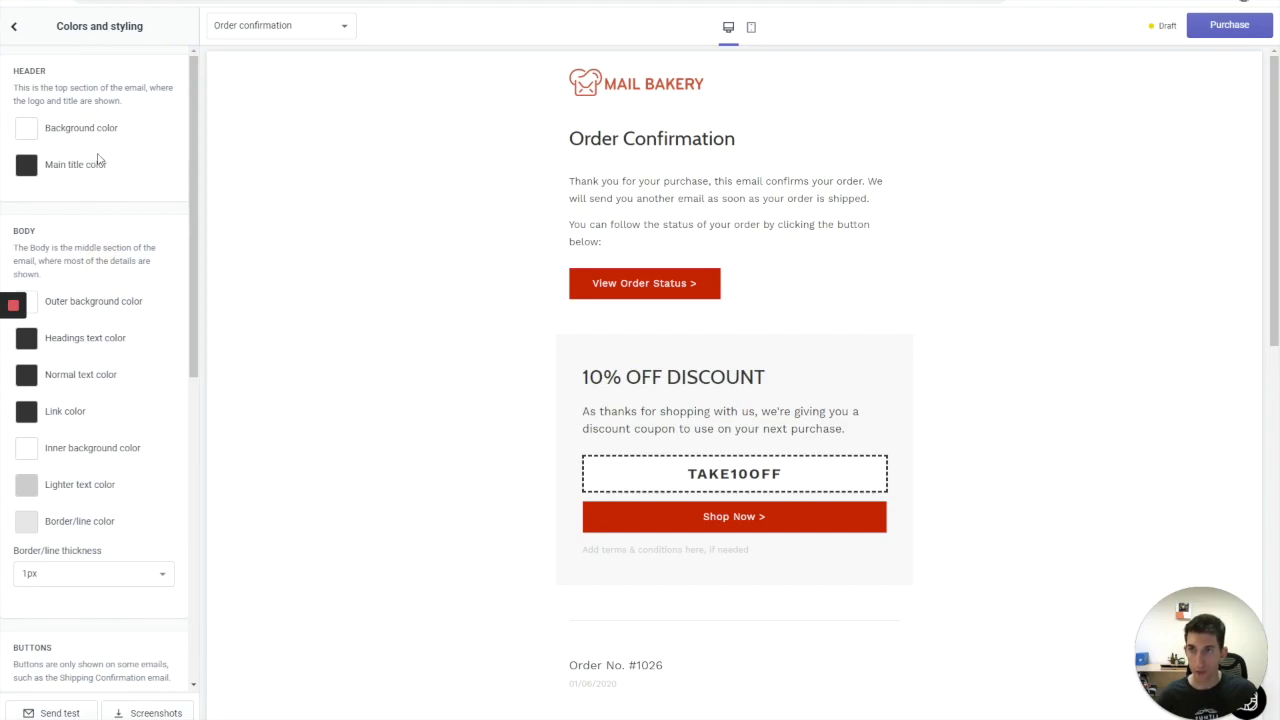
{"action": "scroll", "coordinate": [115, 312], "scroll_direction": "down", "scroll_amount": 2}
{"action": "scroll", "coordinate": [115, 312], "scroll_direction": "down", "scroll_amount": 2}
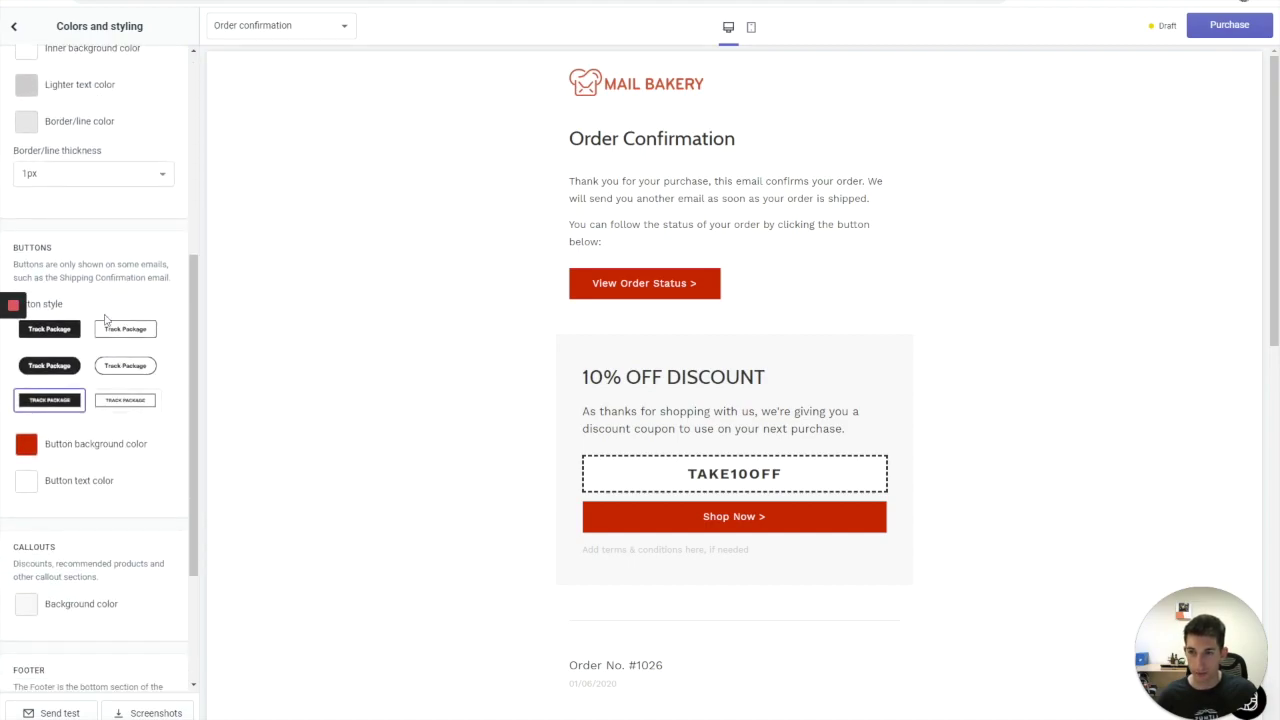
{"action": "left_click", "coordinate": [50, 332]}
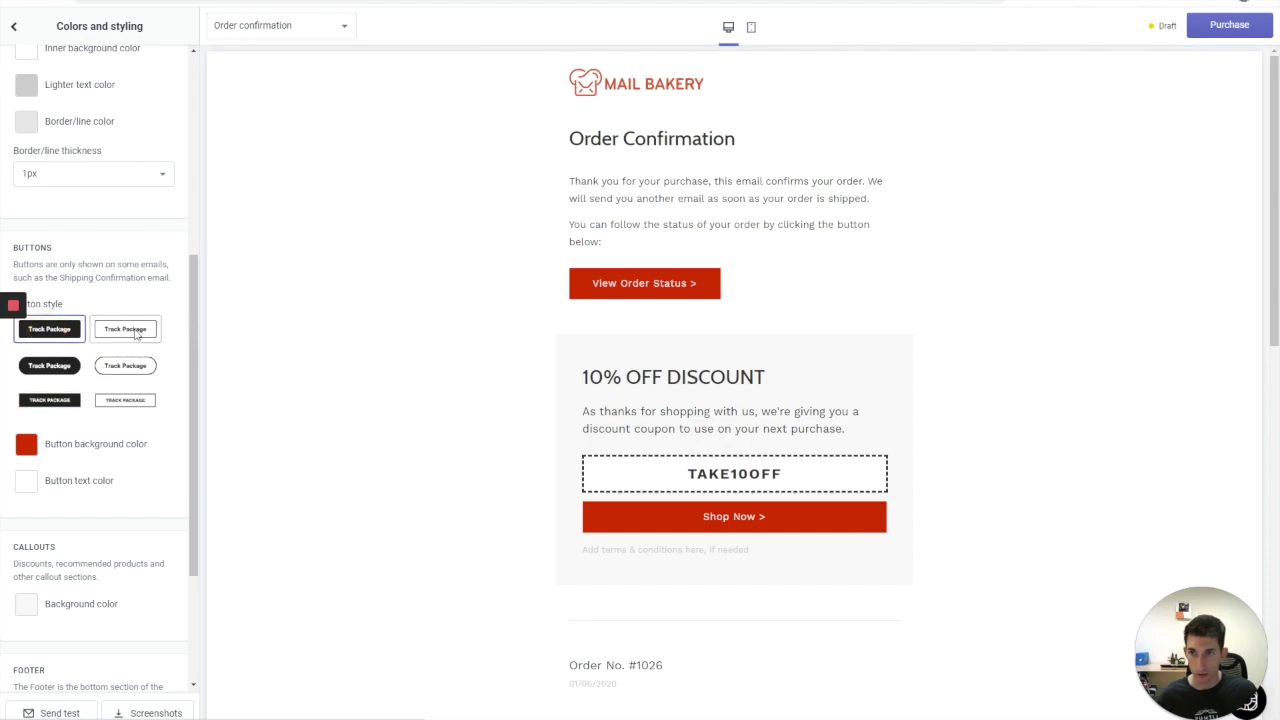
{"action": "left_click", "coordinate": [62, 368]}
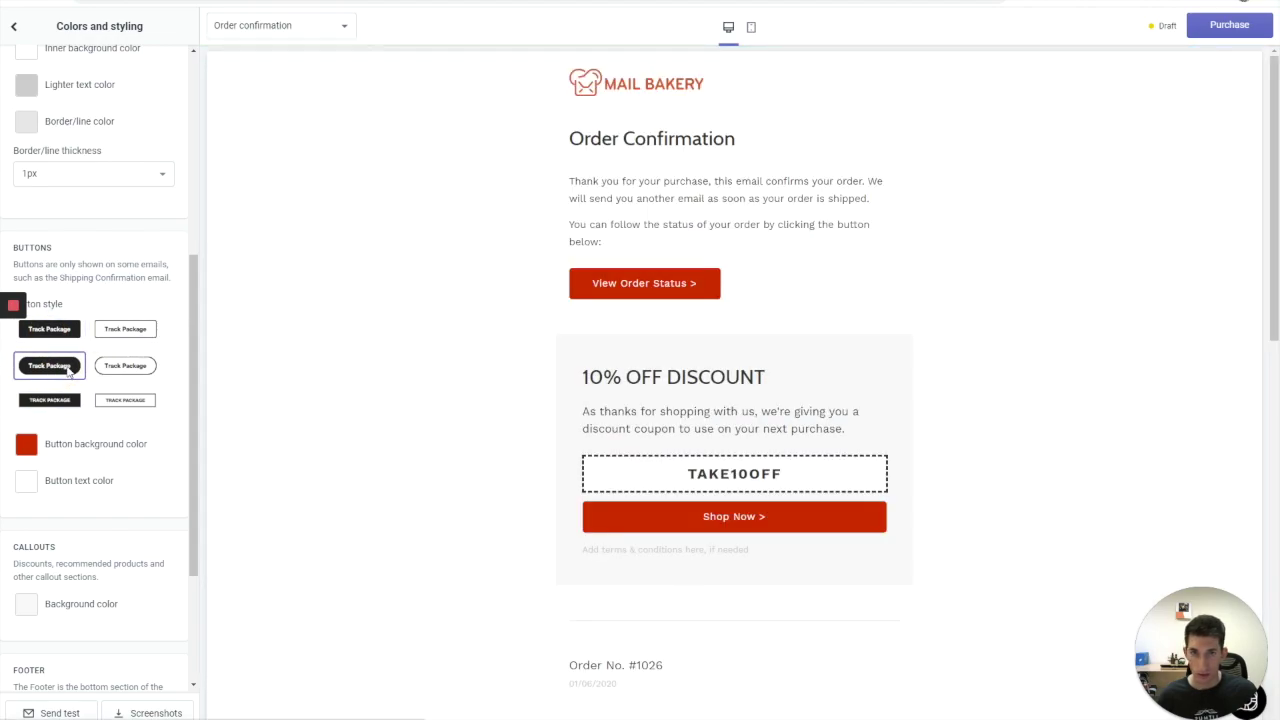
{"action": "left_click", "coordinate": [127, 366]}
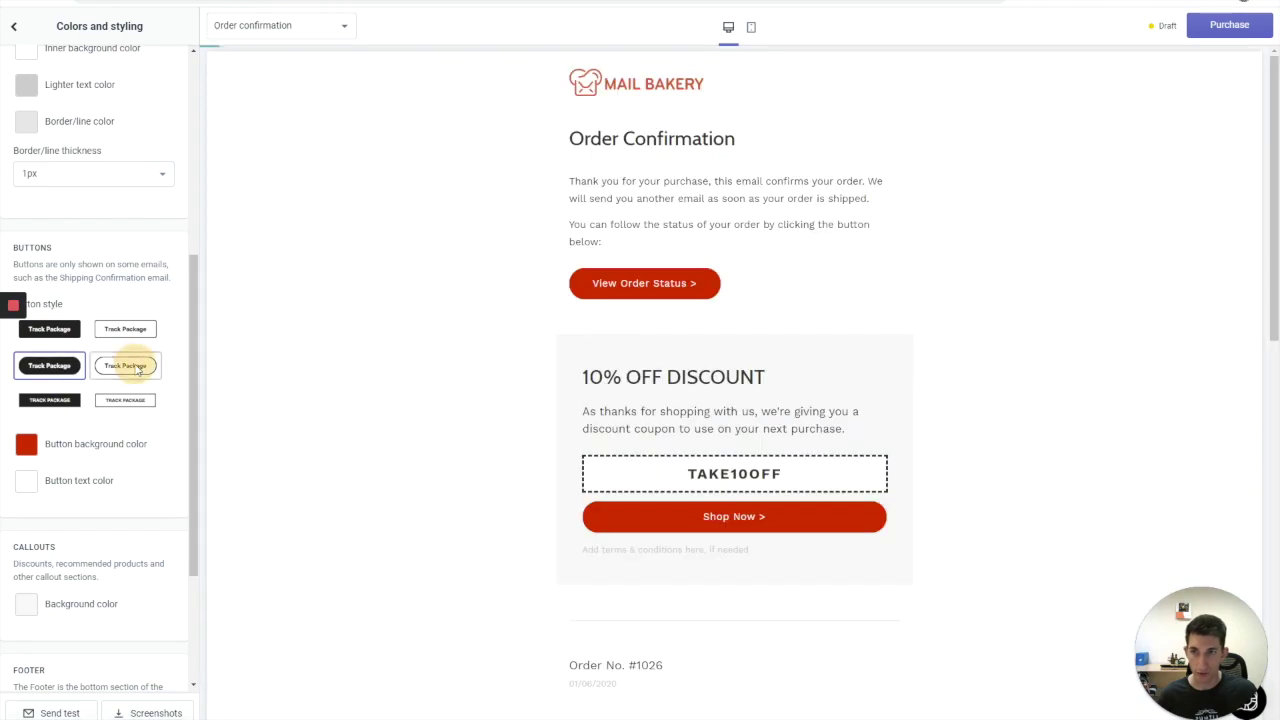
{"action": "scroll", "coordinate": [106, 377], "scroll_direction": "down", "scroll_amount": 2}
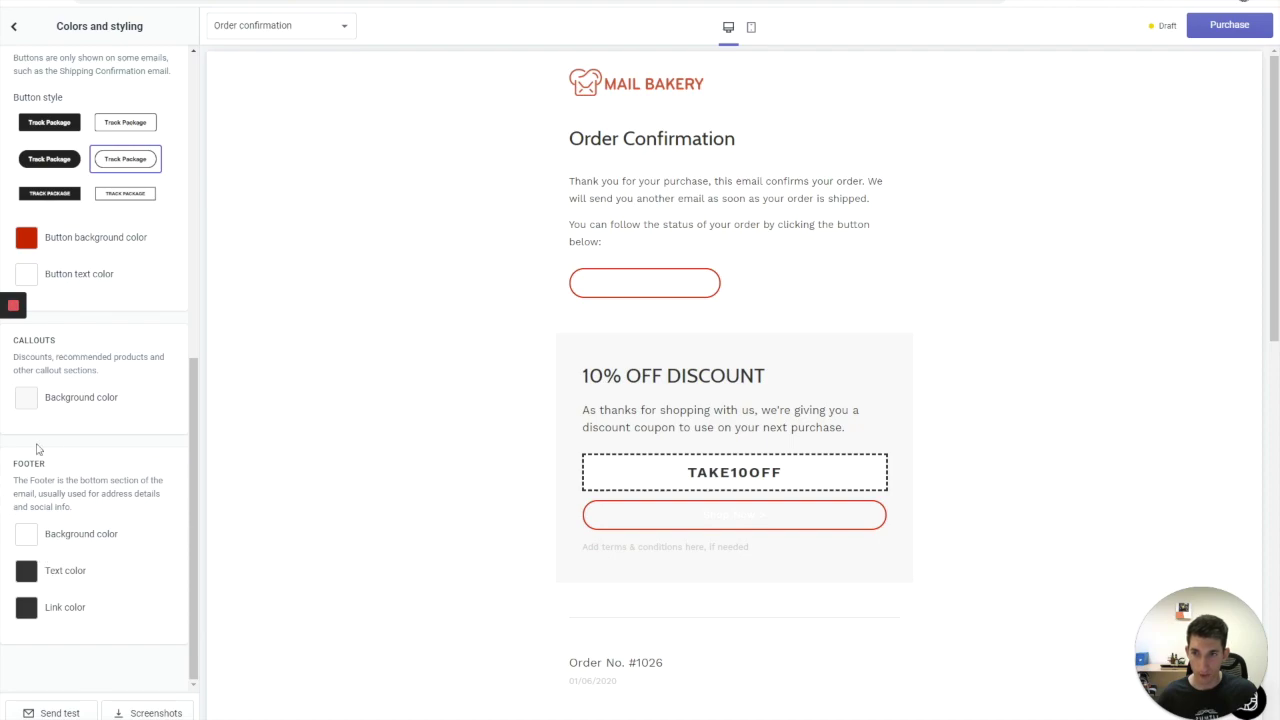
{"action": "scroll", "coordinate": [105, 500], "scroll_direction": "up", "scroll_amount": 5}
- Look over the Site links settings, then return to the theme settings list
{"action": "left_click", "coordinate": [14, 26]}
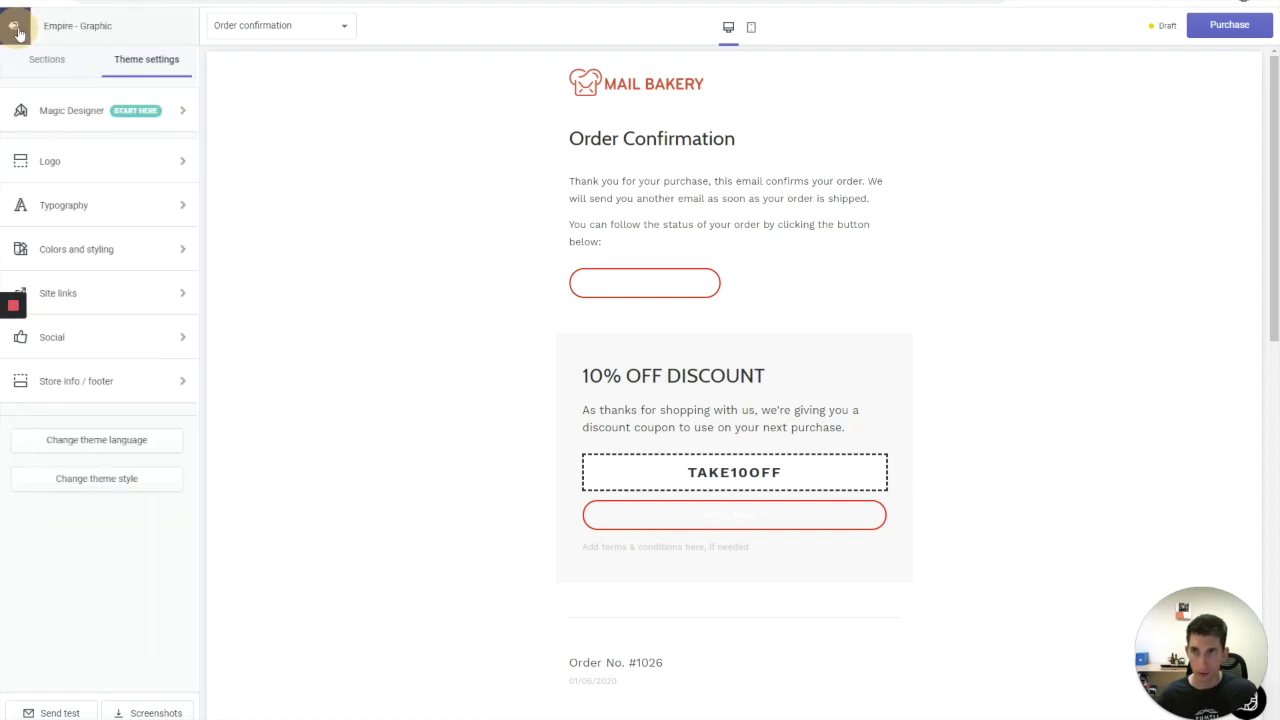
{"action": "left_click", "coordinate": [111, 301]}
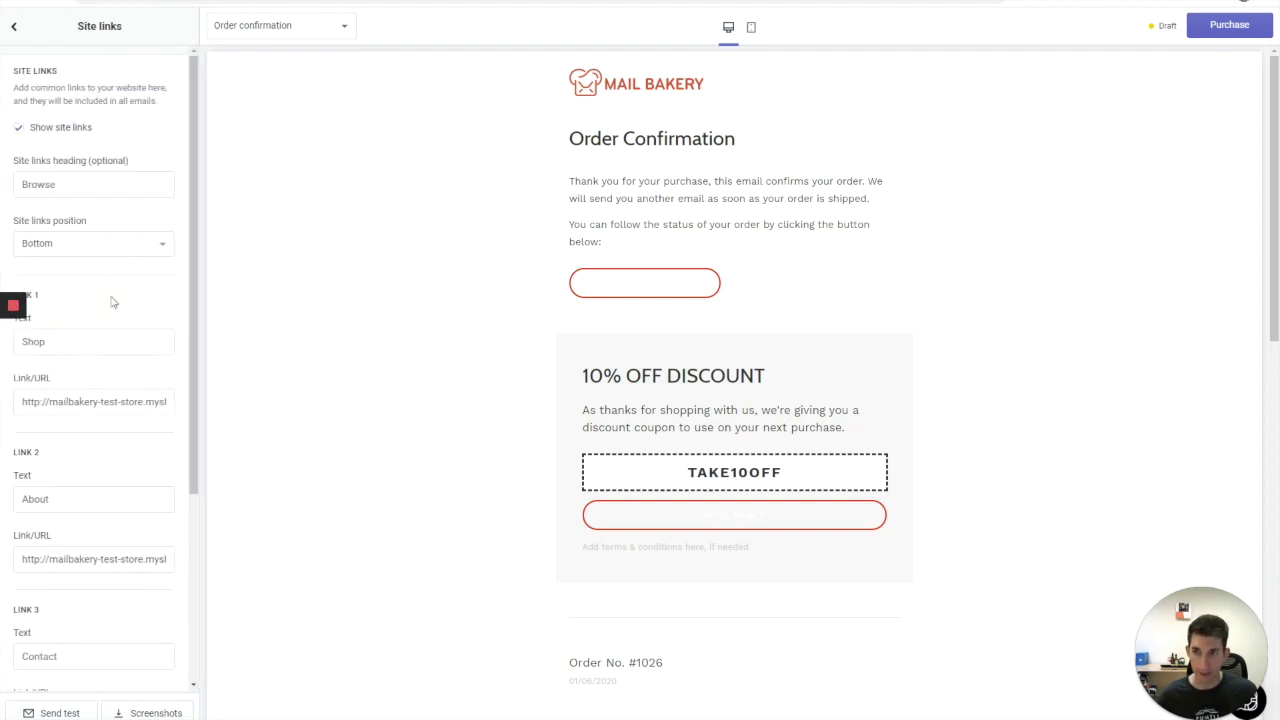
{"action": "scroll", "coordinate": [100, 240], "scroll_direction": "down", "scroll_amount": 5}
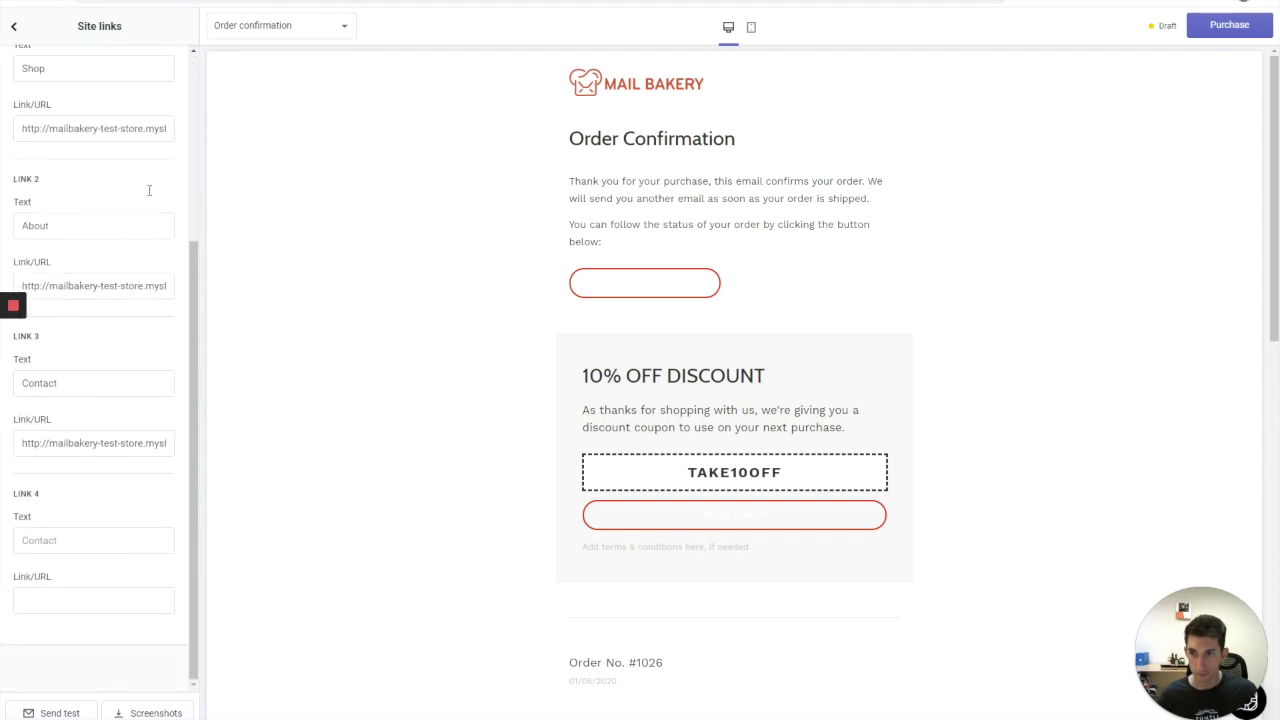
{"action": "scroll", "coordinate": [148, 196], "scroll_direction": "up", "scroll_amount": 5}
{"action": "left_click", "coordinate": [16, 26]}
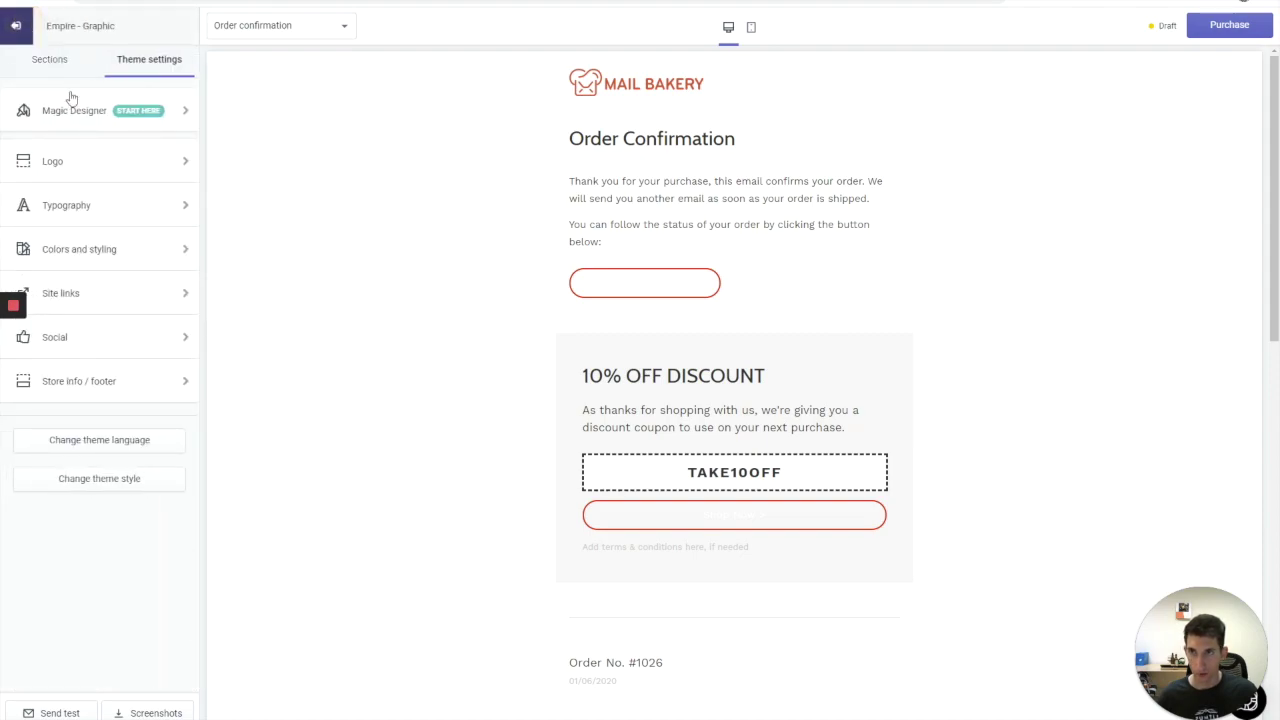
{"action": "left_click", "coordinate": [132, 381]}
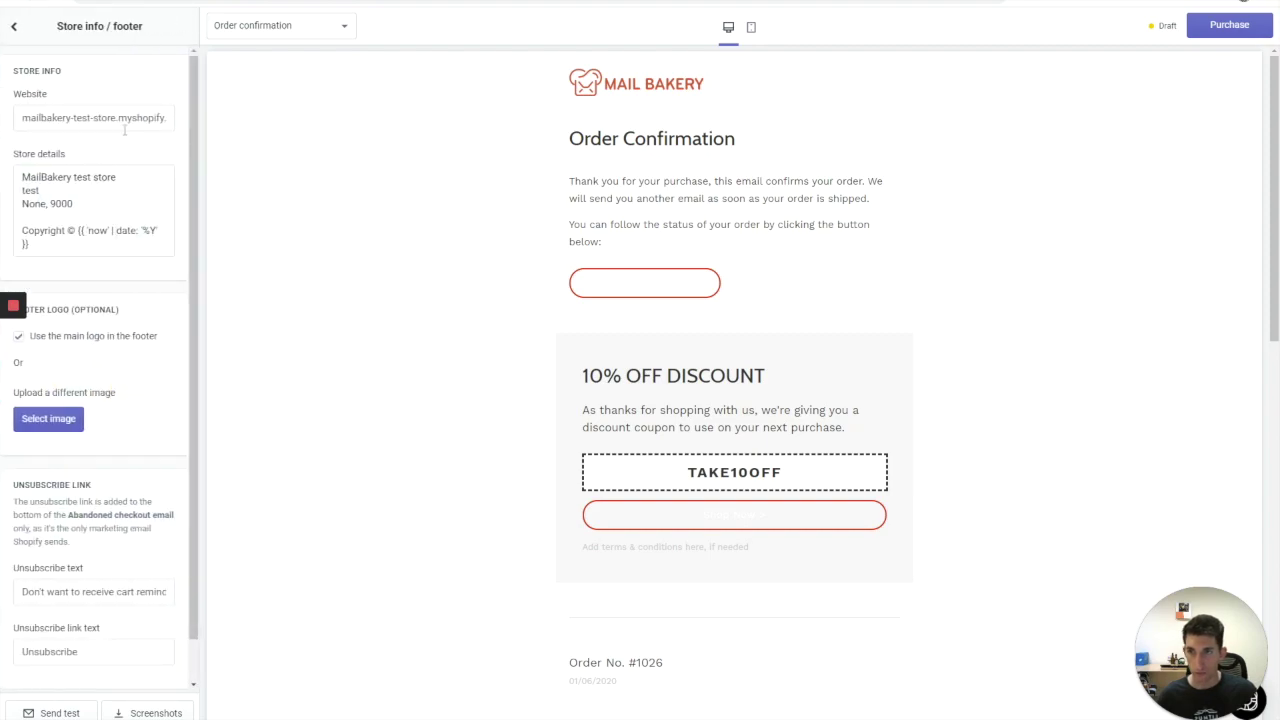
{"action": "scroll", "coordinate": [125, 130], "scroll_direction": "down", "scroll_amount": 1}
{"action": "scroll", "coordinate": [110, 170], "scroll_direction": "up", "scroll_amount": 1}
{"action": "left_click", "coordinate": [14, 28]}
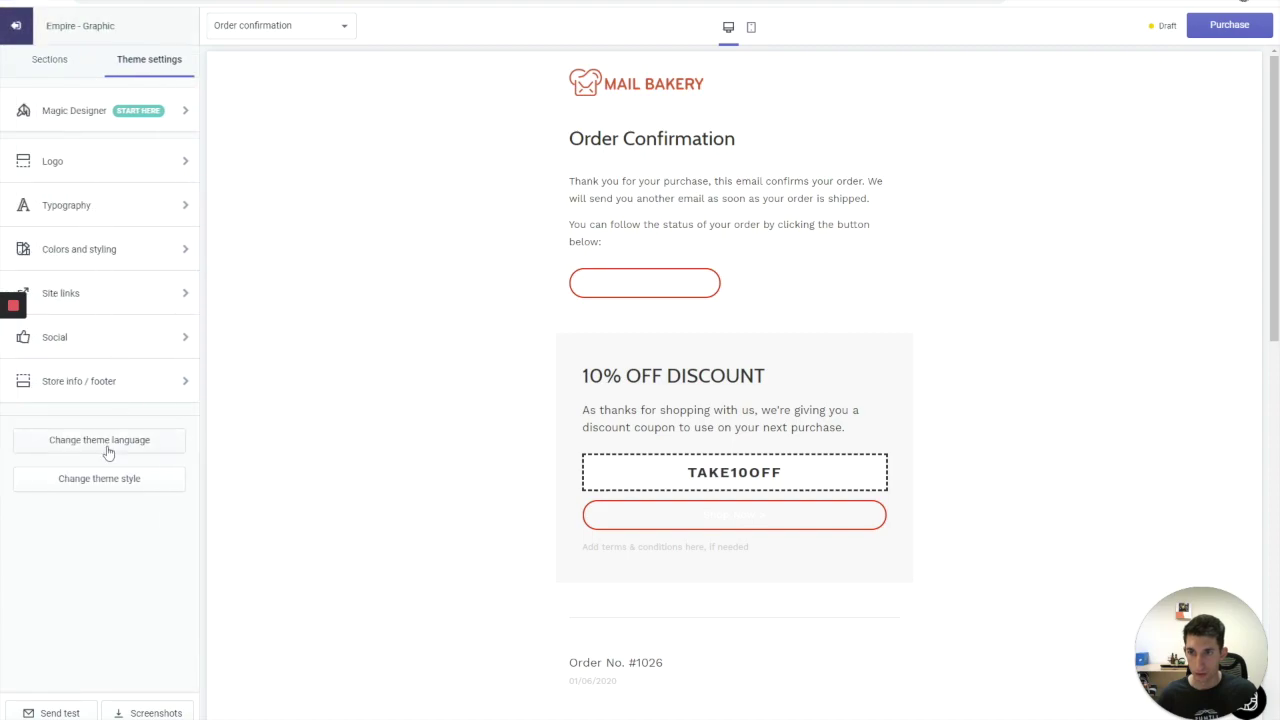
{"action": "left_click", "coordinate": [166, 443]}
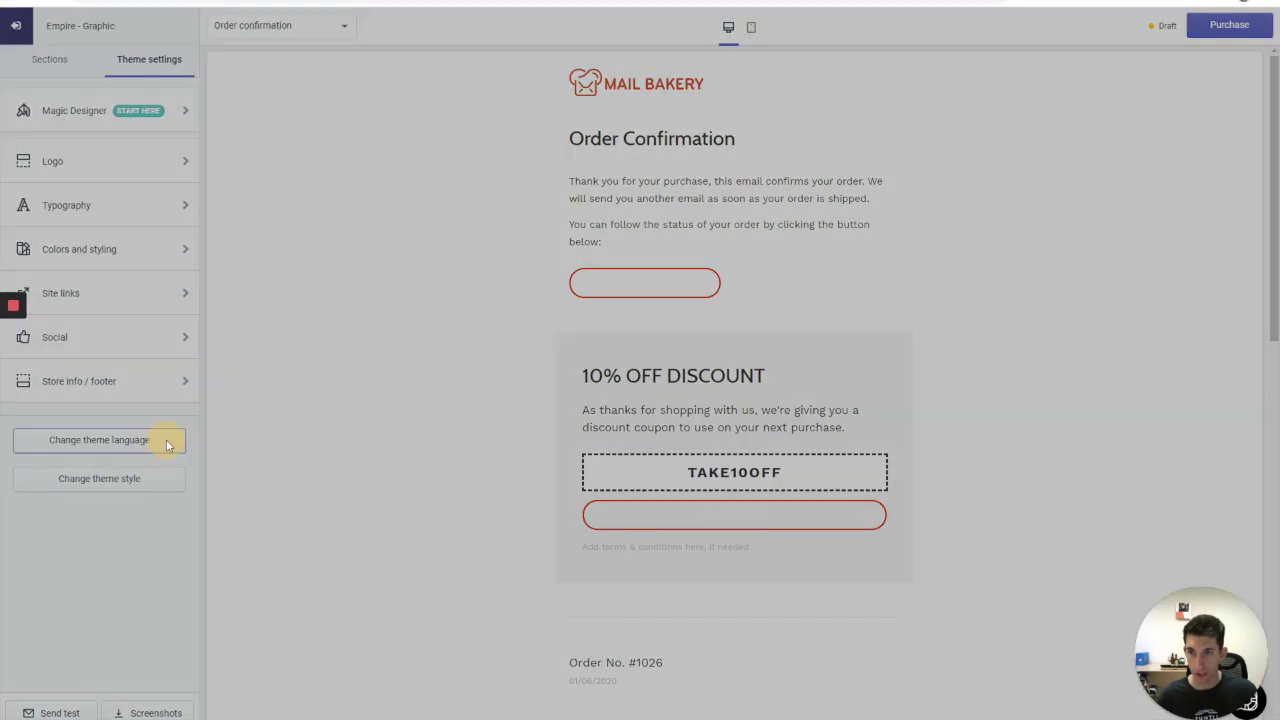
{"action": "left_click", "coordinate": [166, 445]}
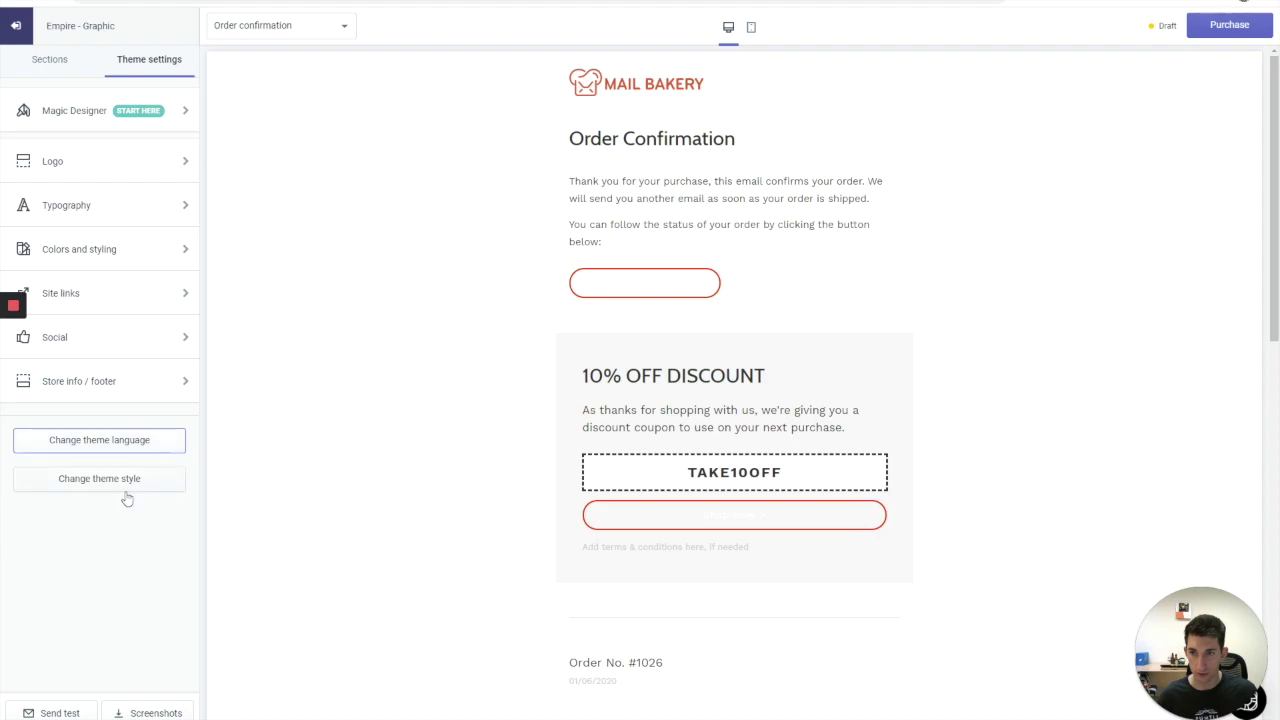
{"action": "left_click", "coordinate": [150, 483]}
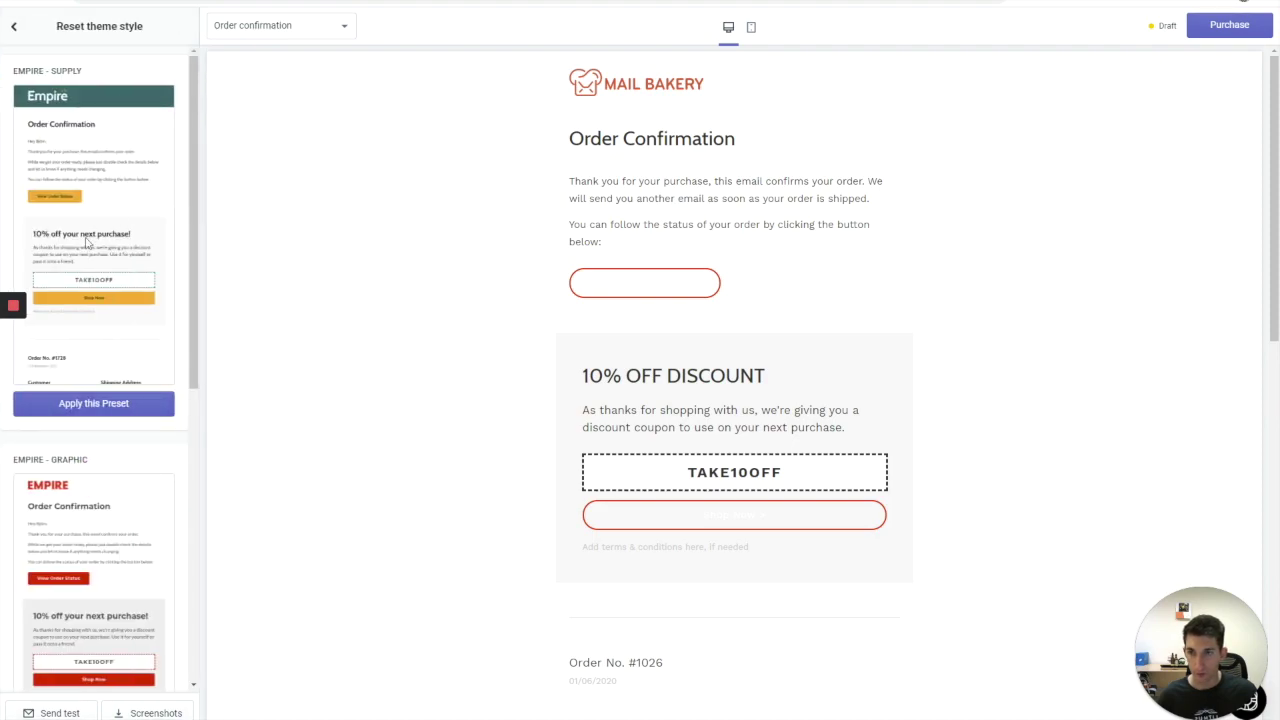
{"action": "scroll", "coordinate": [120, 366], "scroll_direction": "down", "scroll_amount": 5}
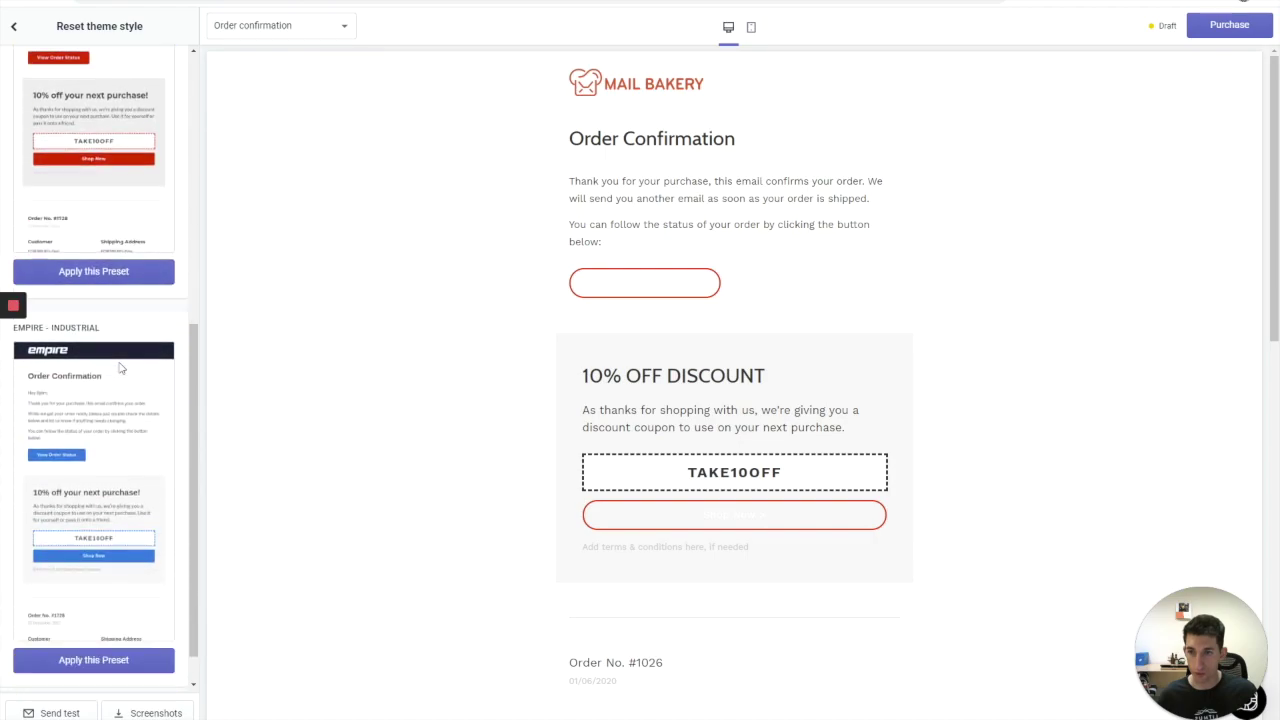
{"action": "scroll", "coordinate": [120, 368], "scroll_direction": "down", "scroll_amount": 1}
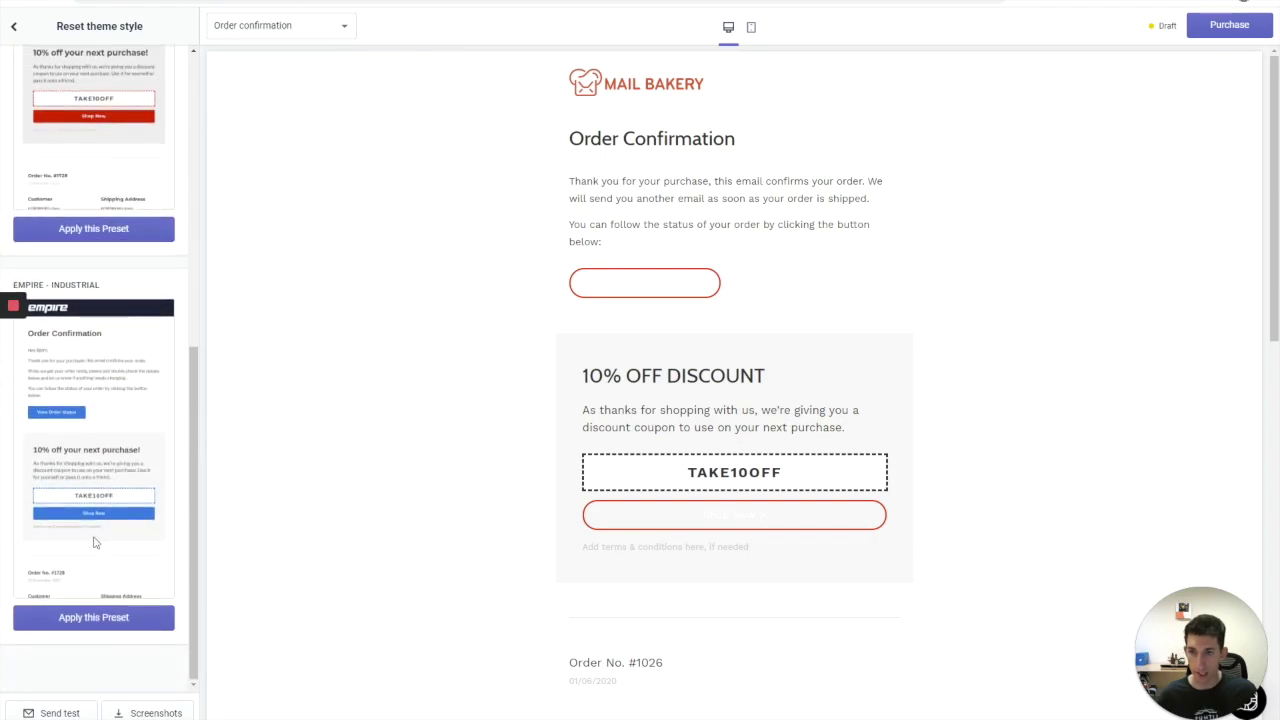
{"action": "scroll", "coordinate": [110, 425], "scroll_direction": "up", "scroll_amount": 6}
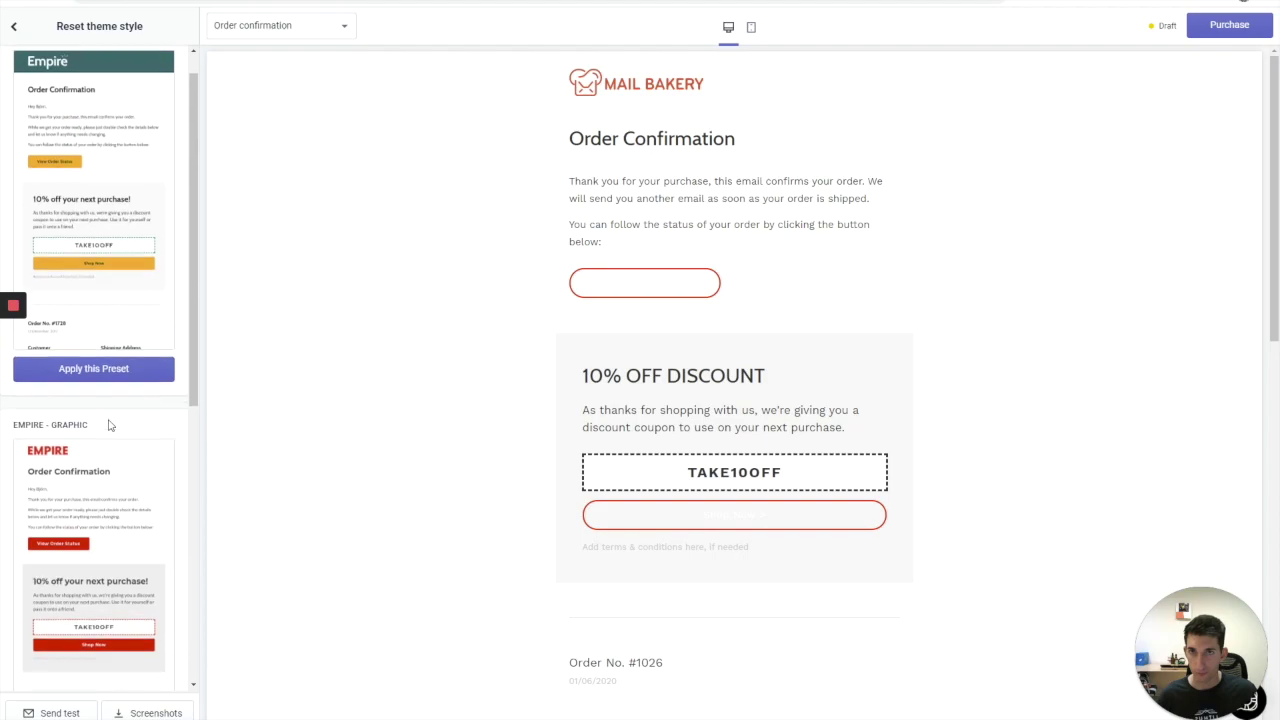
{"action": "left_click", "coordinate": [14, 30]}
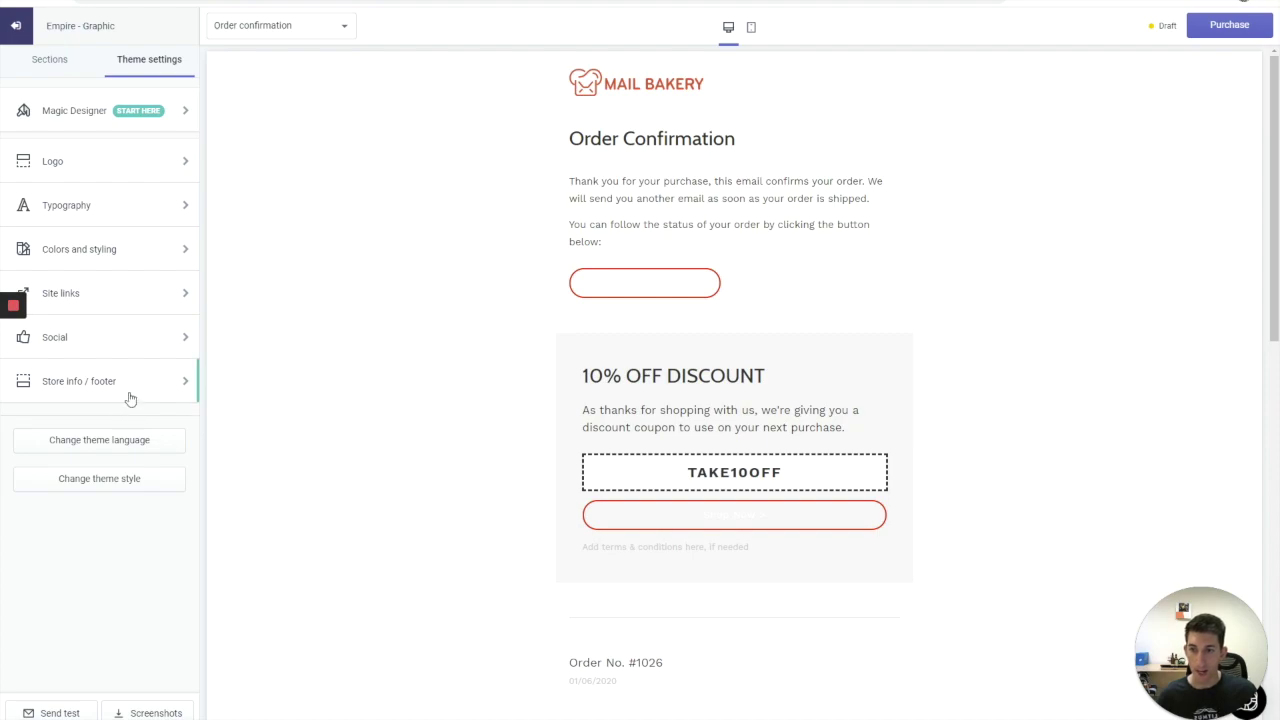
- In the Sections list, try dragging the Divider and Order status button sections to reorder them
{"action": "left_click", "coordinate": [40, 58]}
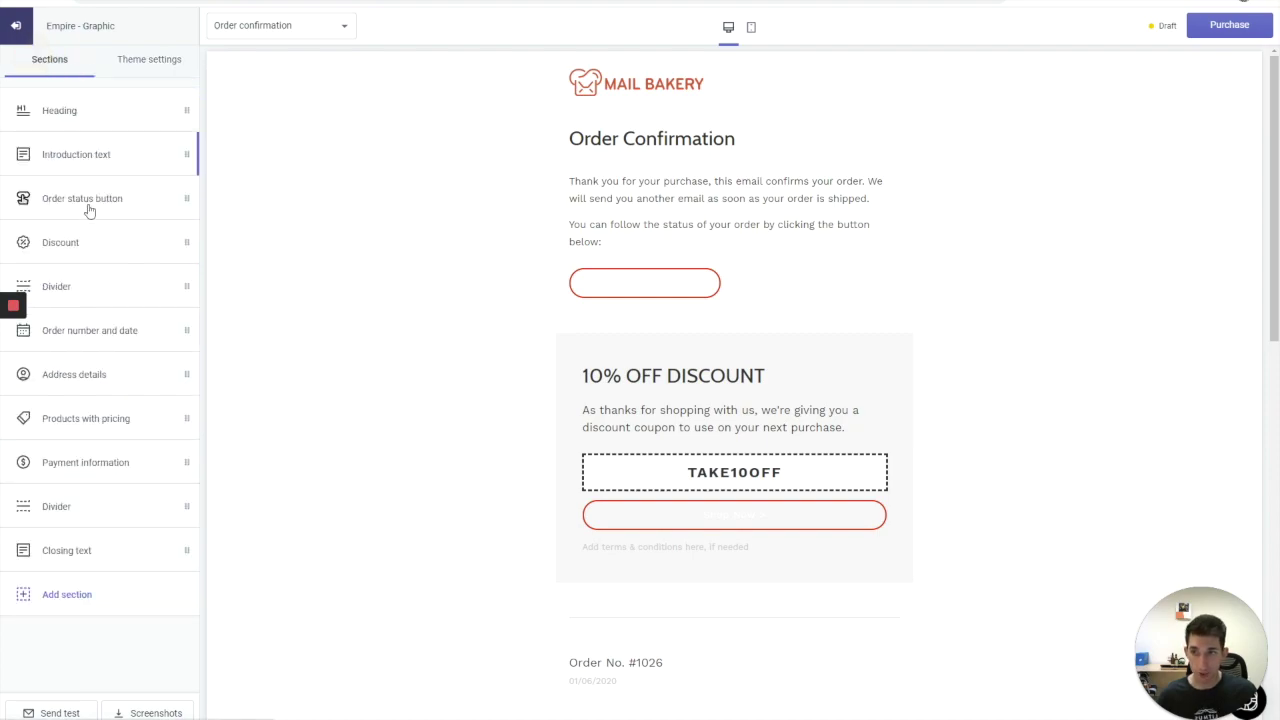
{"action": "left_click_drag", "start_coordinate": [49, 286], "coordinate": [680, 337]}
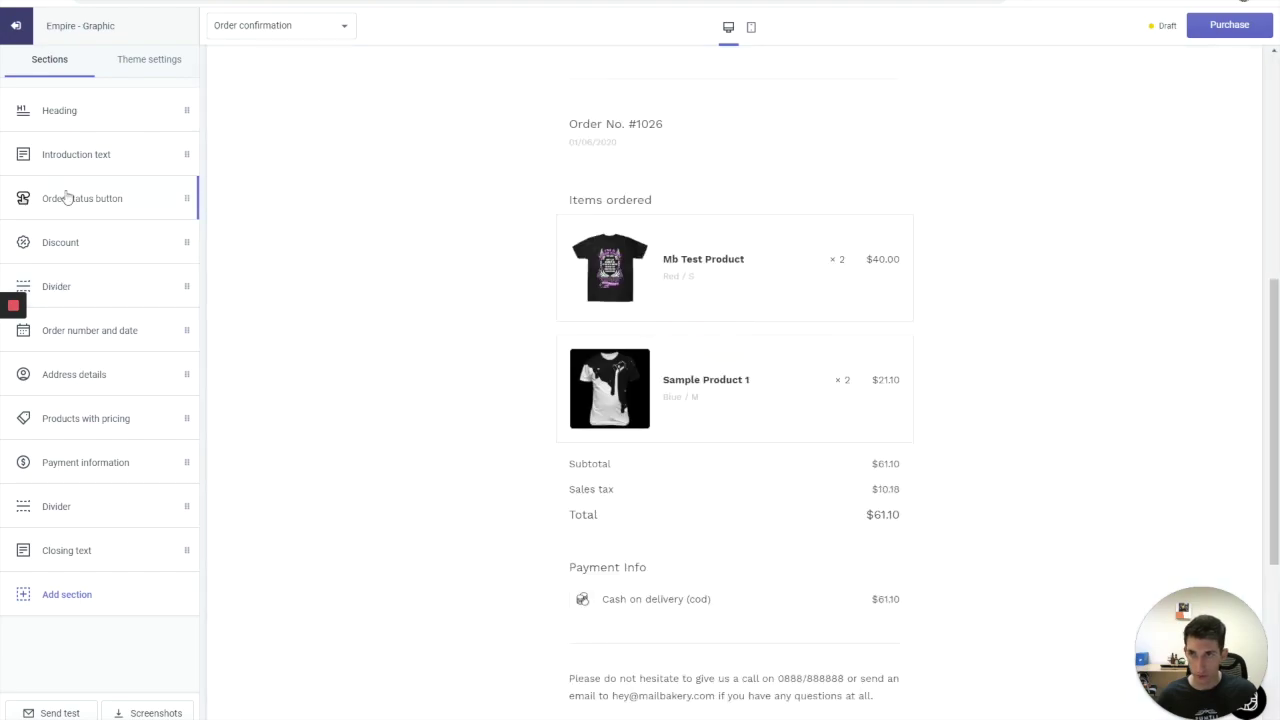
{"action": "left_click_drag", "start_coordinate": [68, 197], "coordinate": [731, 383]}
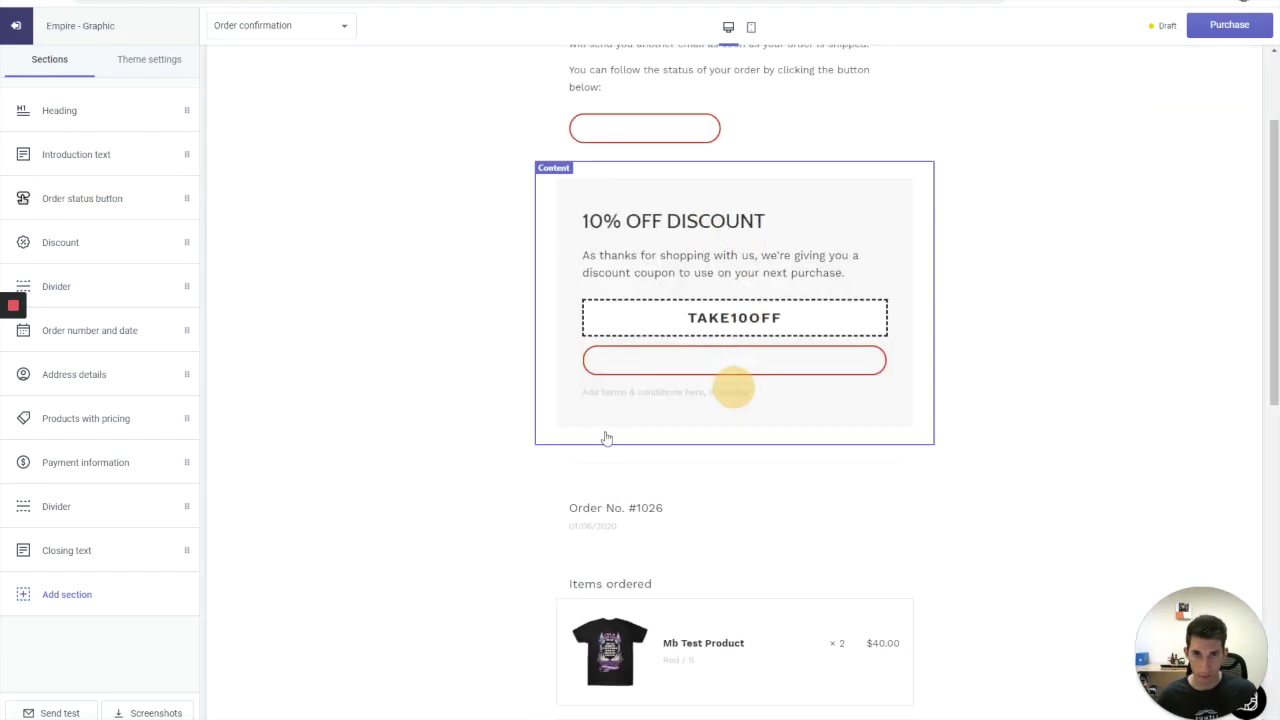
- Delete the Divider below the Discount block and confirm the removal
{"action": "left_click", "coordinate": [580, 466]}
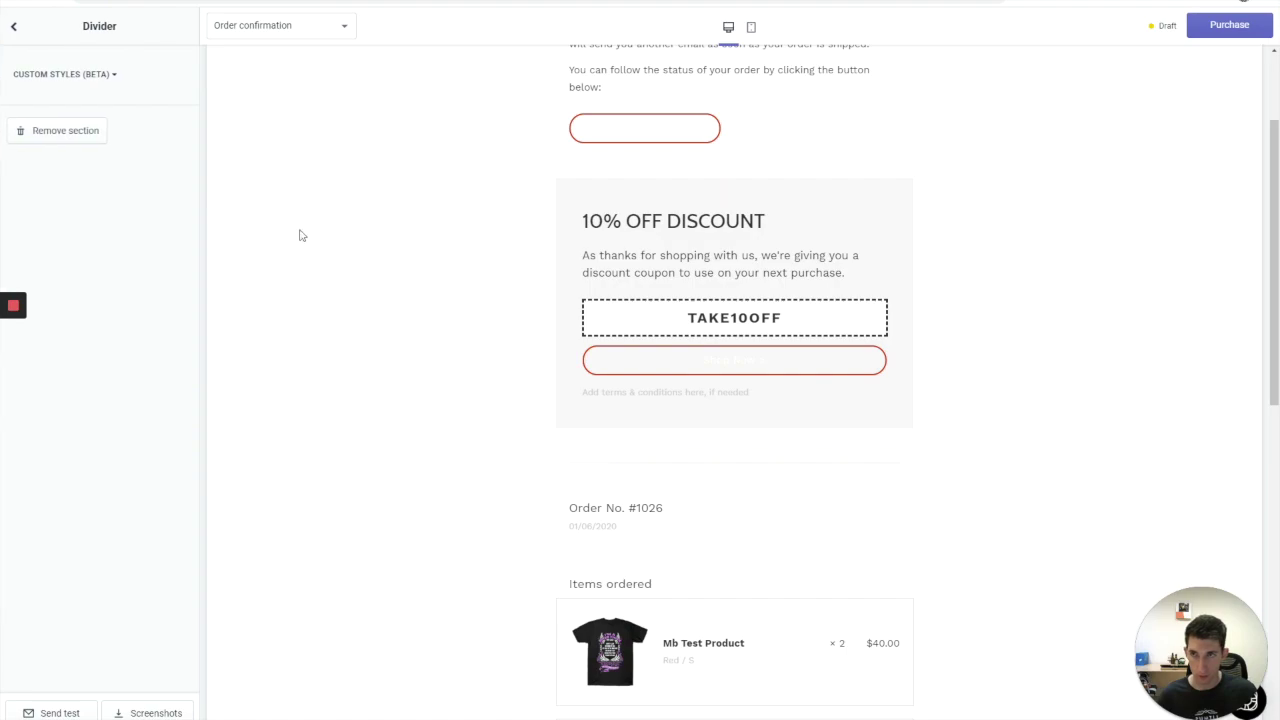
{"action": "left_click", "coordinate": [52, 131]}
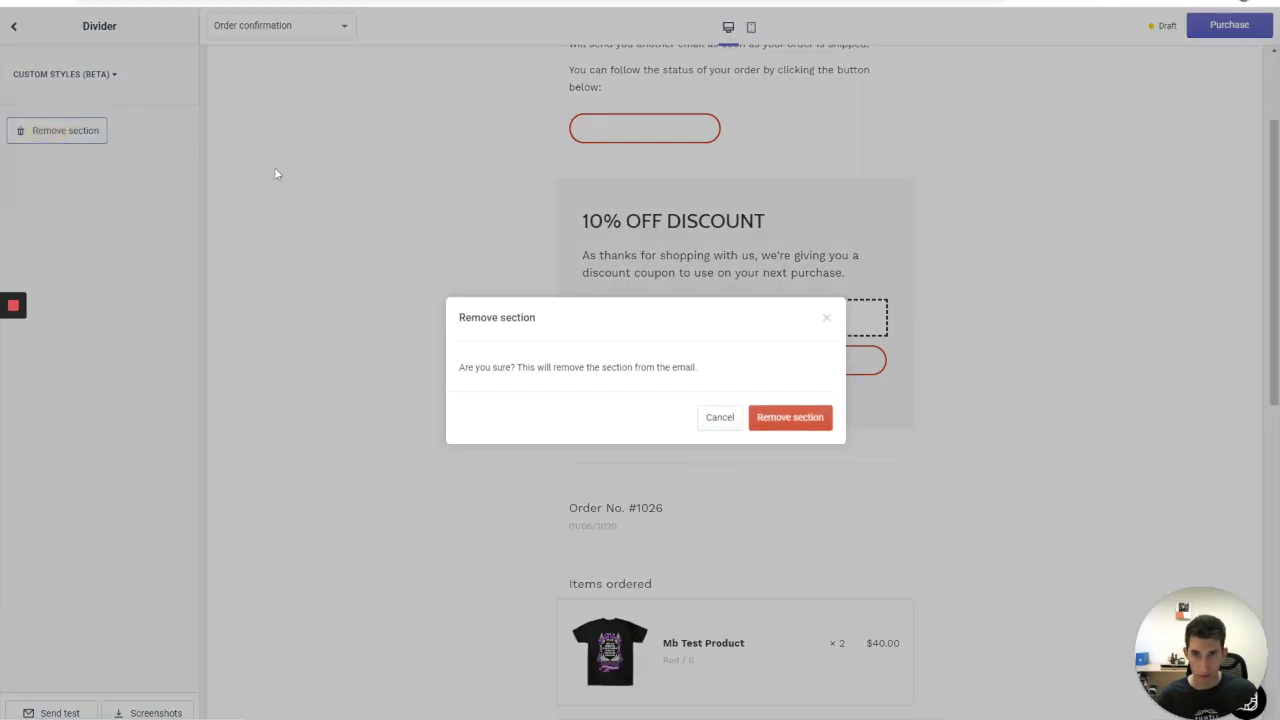
{"action": "left_click", "coordinate": [792, 418]}
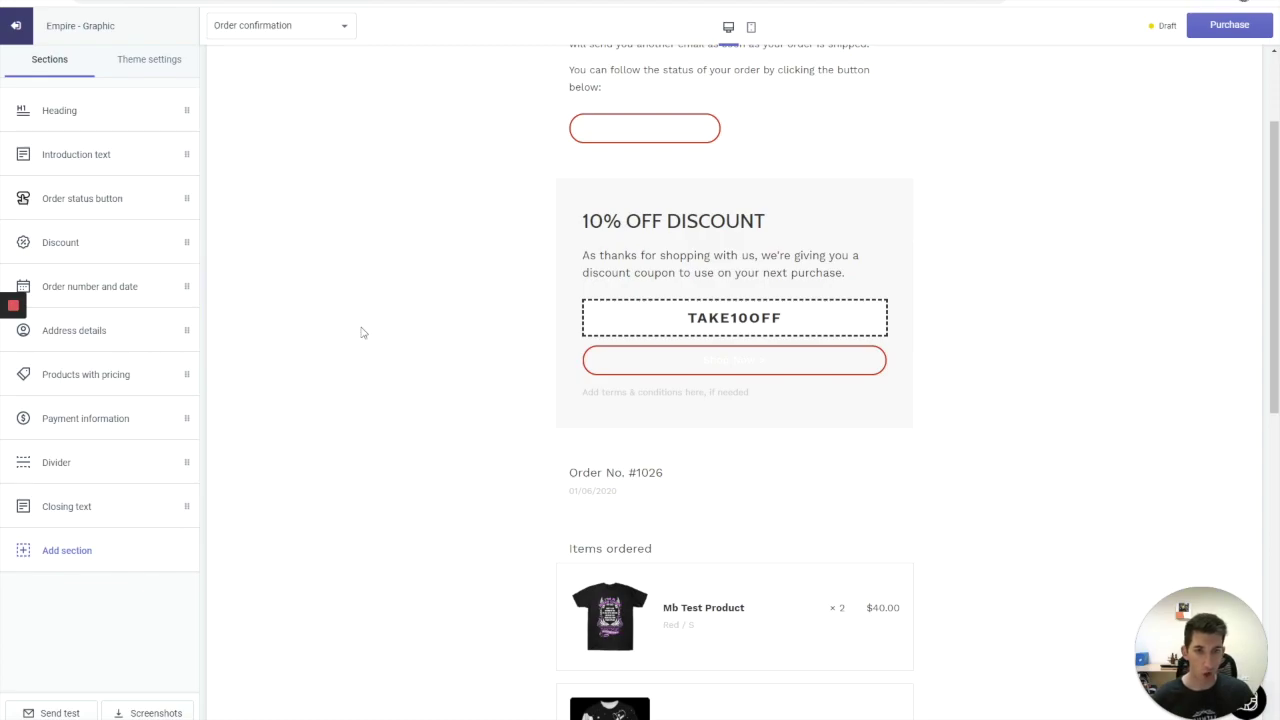
{"action": "scroll", "coordinate": [617, 303], "scroll_direction": "up", "scroll_amount": 2}
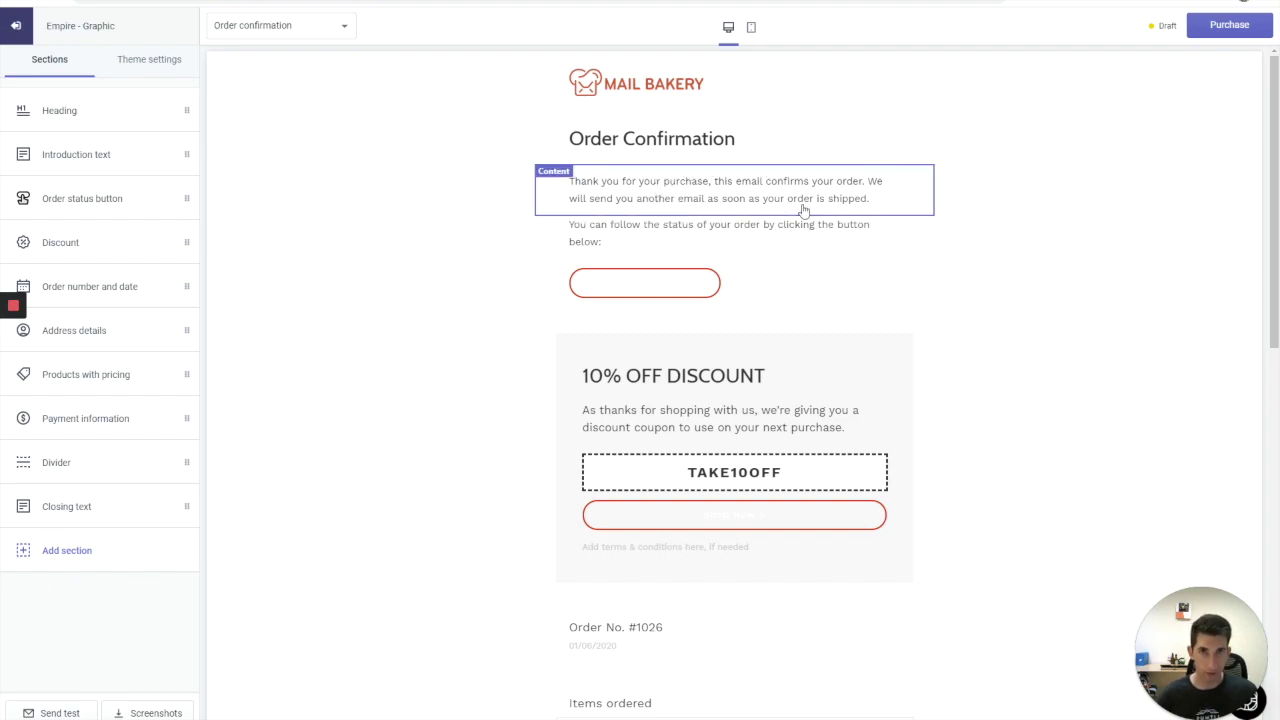
{"action": "scroll", "coordinate": [803, 210], "scroll_direction": "down", "scroll_amount": 10}
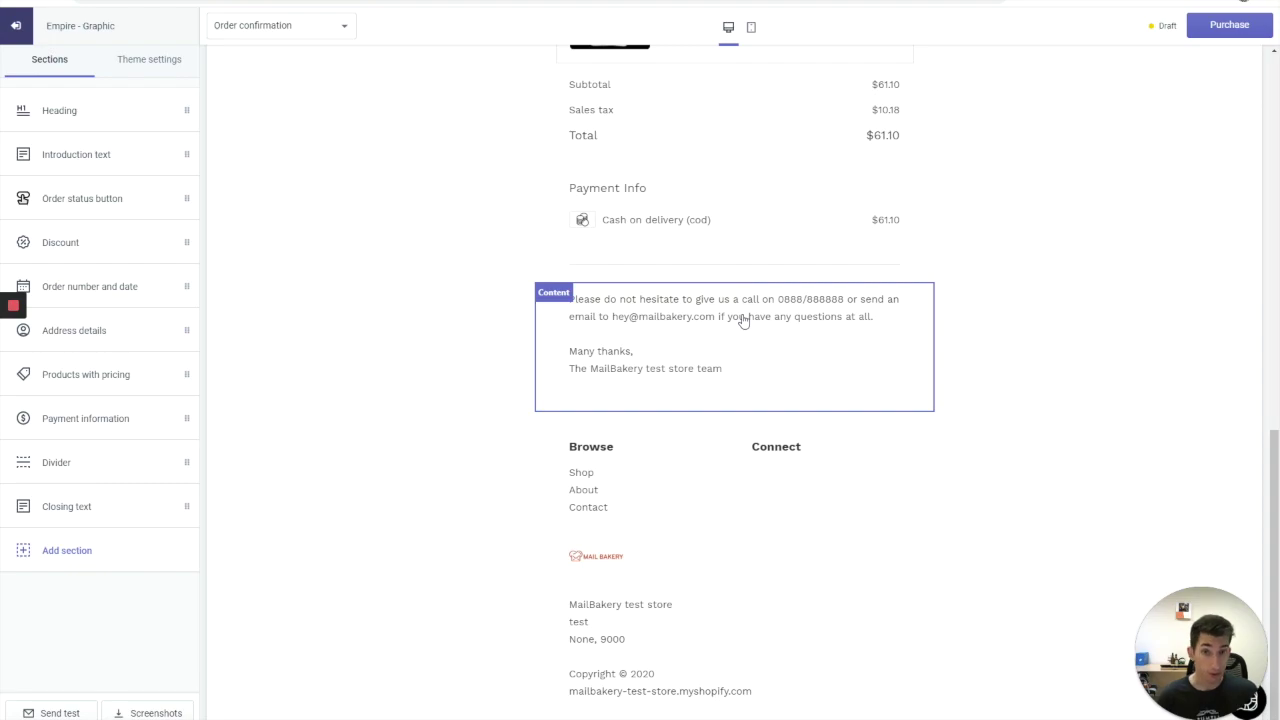
{"action": "scroll", "coordinate": [745, 318], "scroll_direction": "up", "scroll_amount": 3}
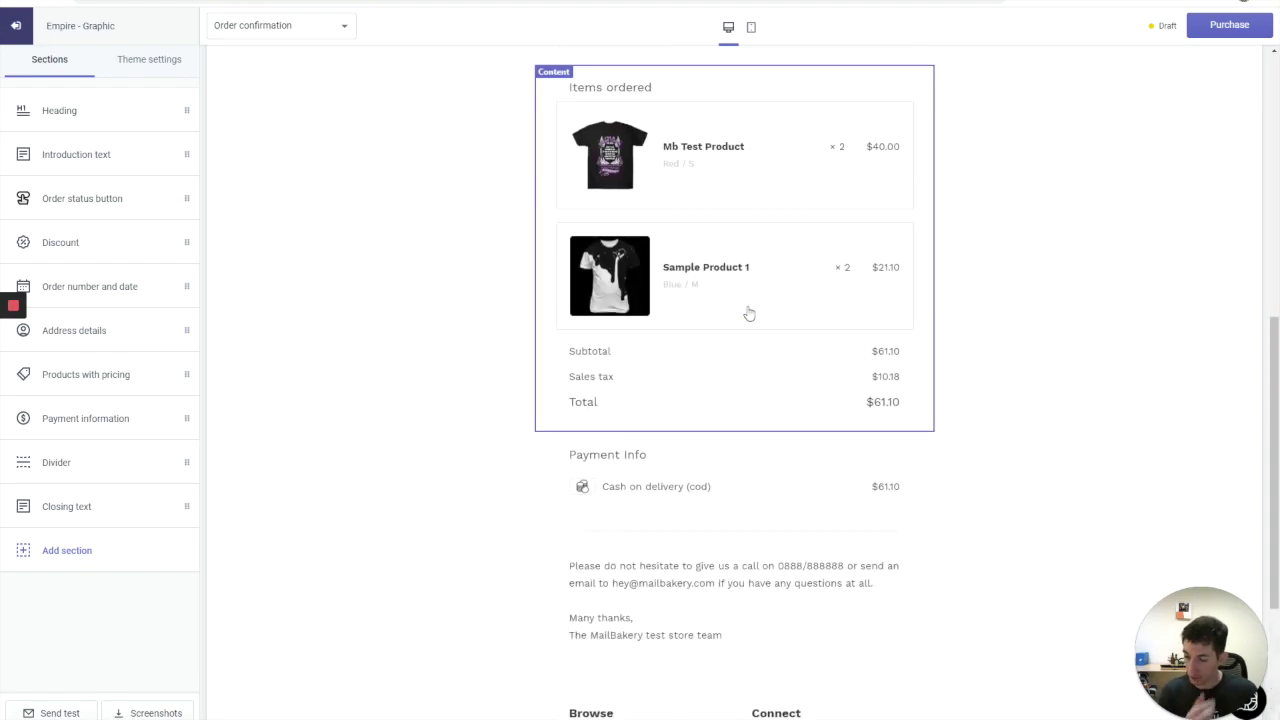
{"action": "scroll", "coordinate": [749, 314], "scroll_direction": "up", "scroll_amount": 6}
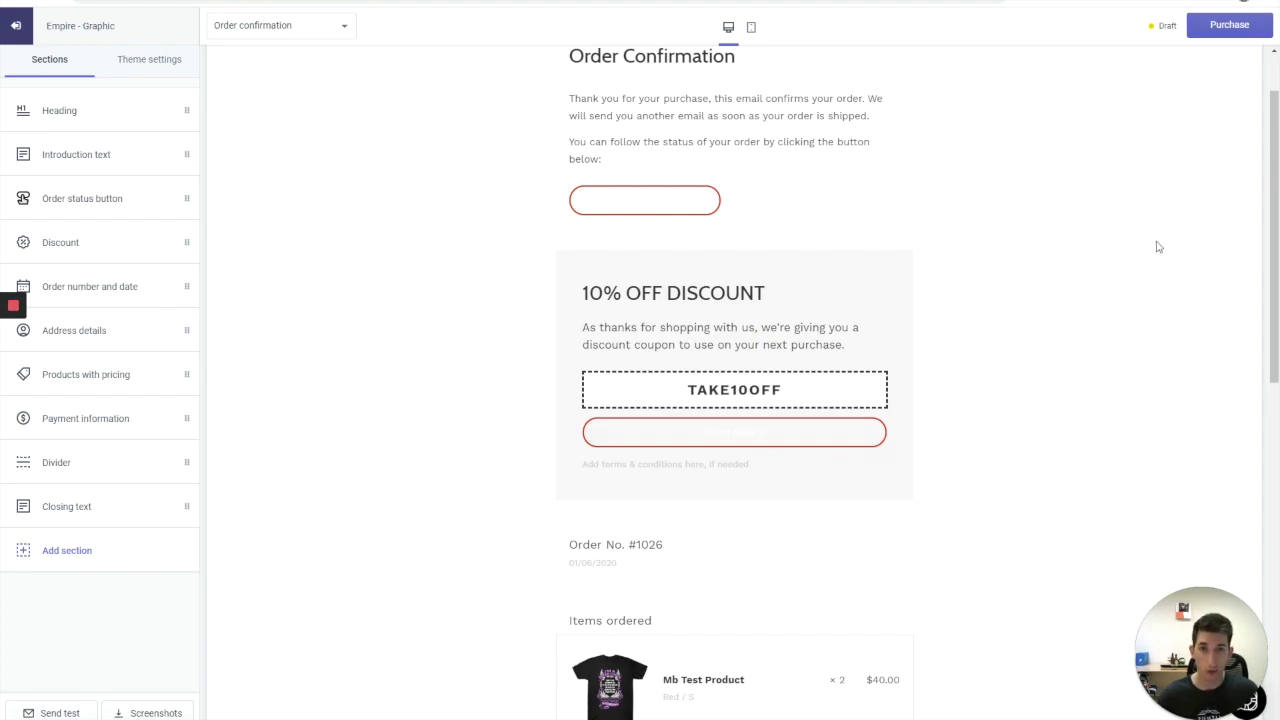
{"action": "mouse_move", "coordinate": [14, 310]}
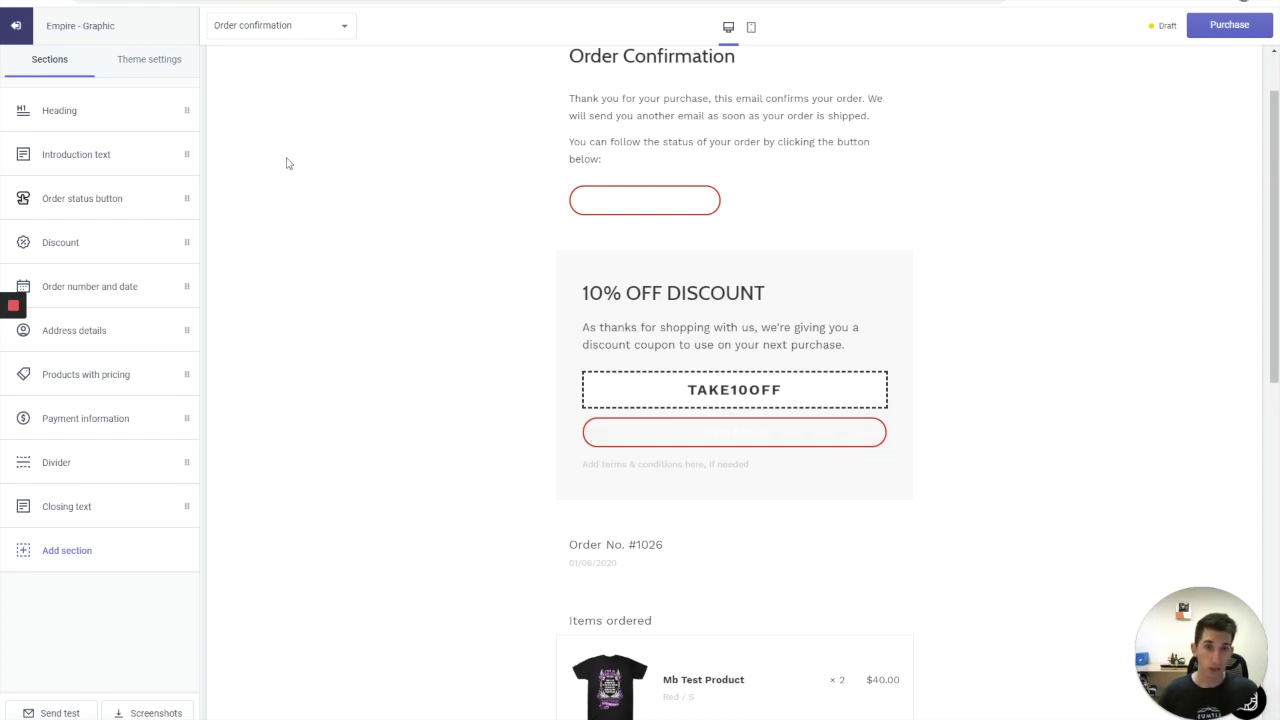
- Scroll through the MailBakery Flat template design, then move to the Liquid-converted version's tab
{"action": "key", "text": "ctrl+Tab"}
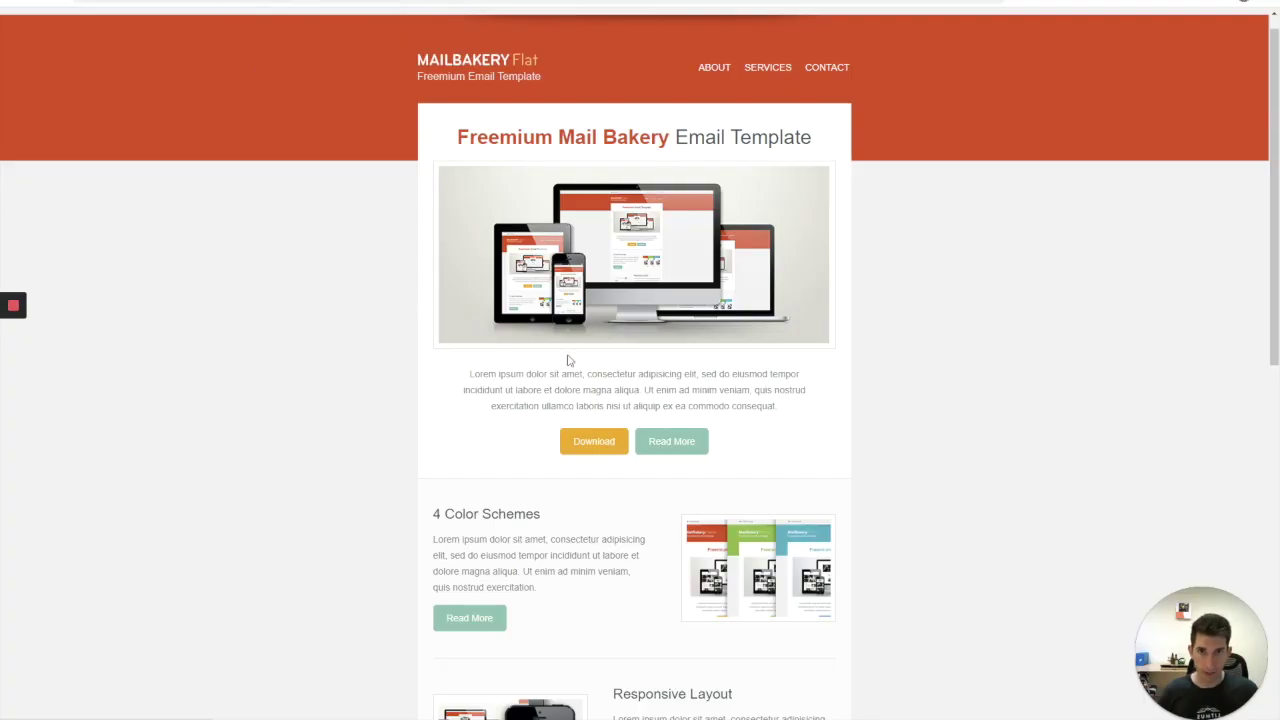
{"action": "scroll", "coordinate": [568, 360], "scroll_direction": "up", "scroll_amount": 1}
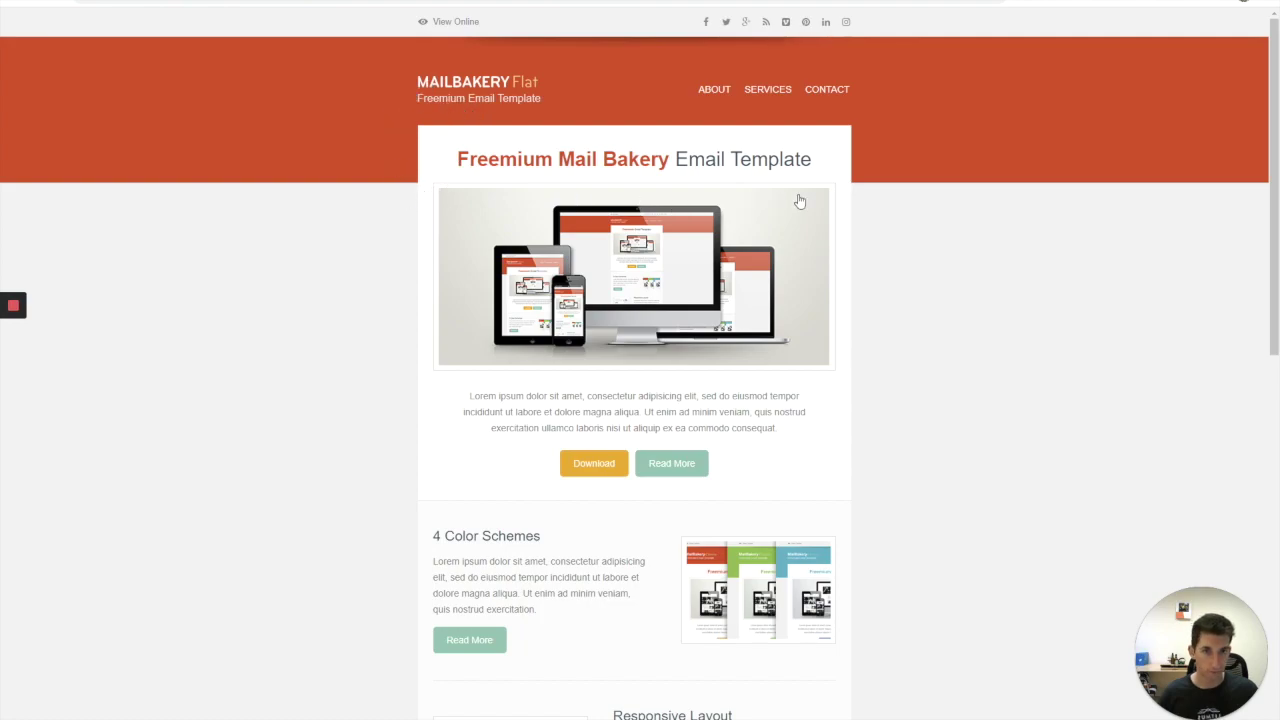
{"action": "scroll", "coordinate": [671, 194], "scroll_direction": "down", "scroll_amount": 5}
{"action": "scroll", "coordinate": [670, 194], "scroll_direction": "down", "scroll_amount": 3}
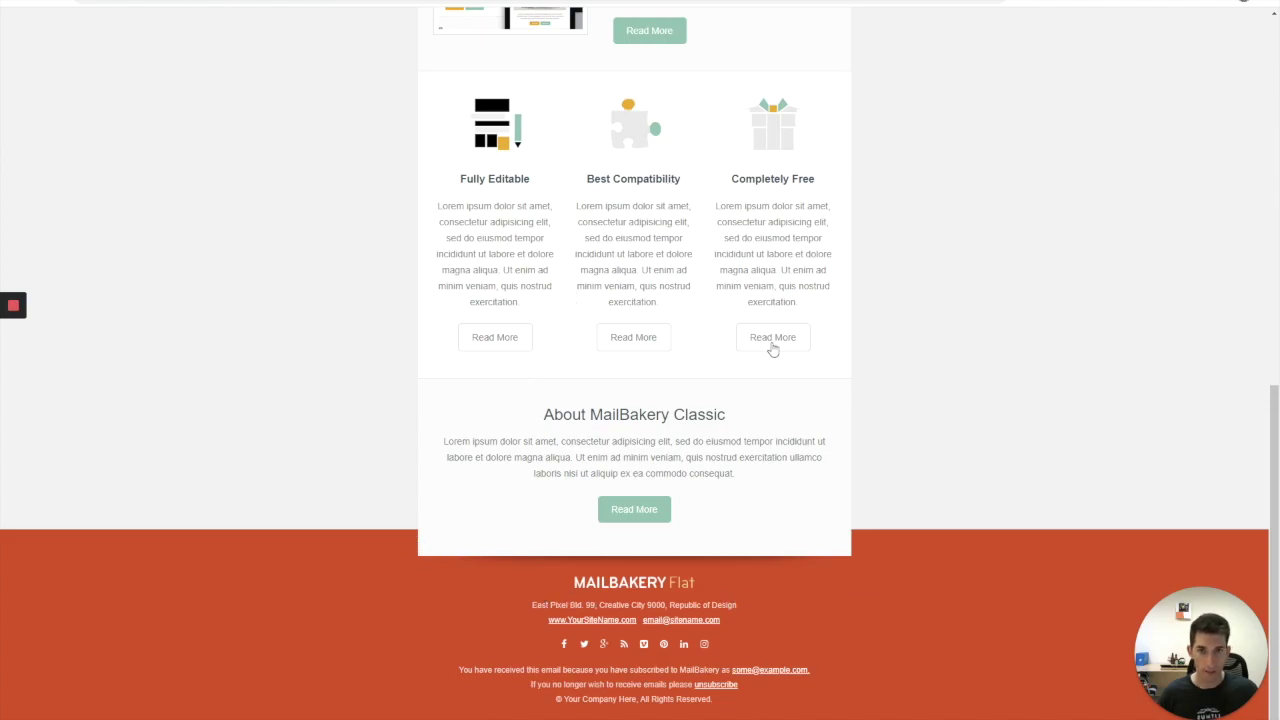
{"action": "scroll", "coordinate": [660, 367], "scroll_direction": "up", "scroll_amount": 5}
{"action": "scroll", "coordinate": [656, 369], "scroll_direction": "up", "scroll_amount": 2}
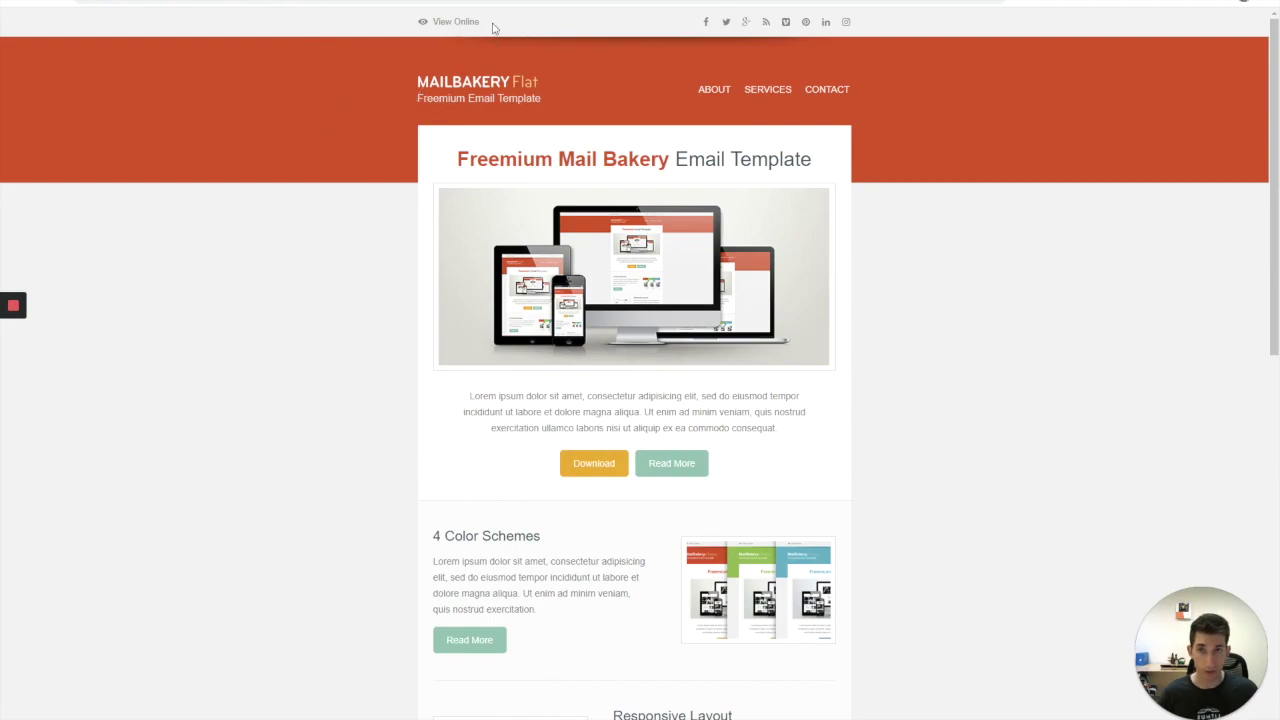
{"action": "scroll", "coordinate": [474, 194], "scroll_direction": "down", "scroll_amount": 7}
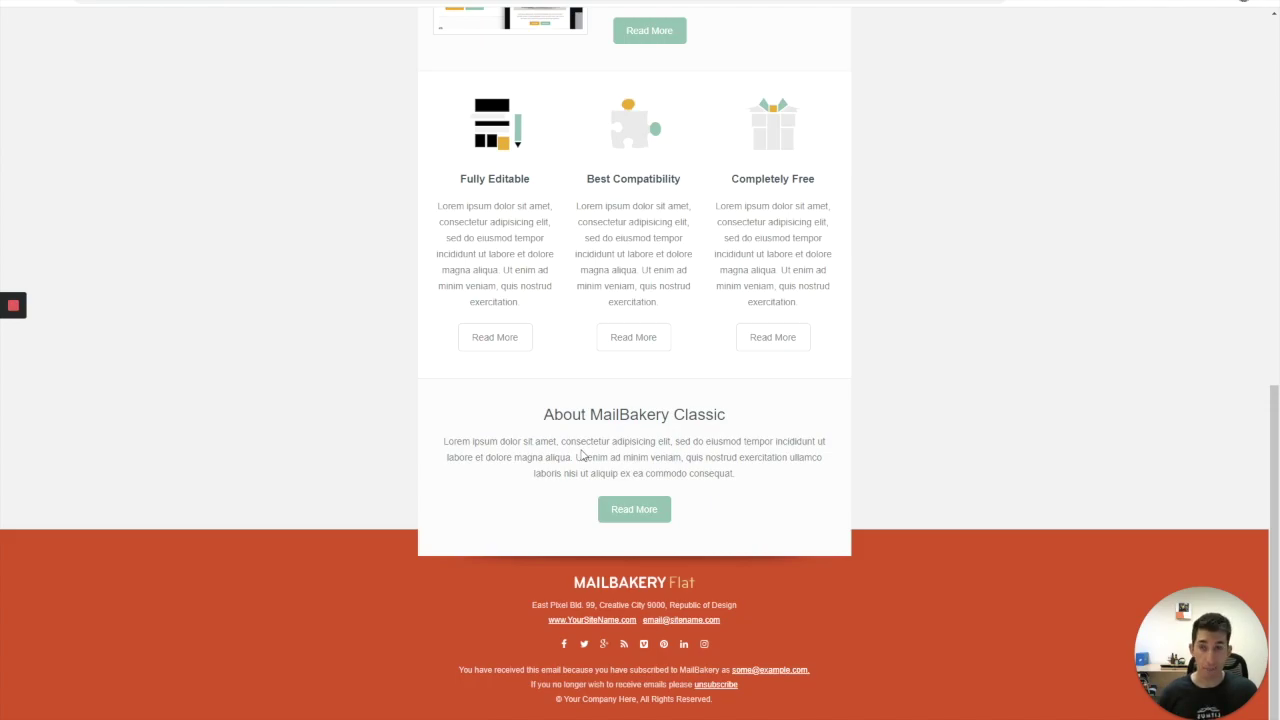
{"action": "scroll", "coordinate": [582, 450], "scroll_direction": "up", "scroll_amount": 15}
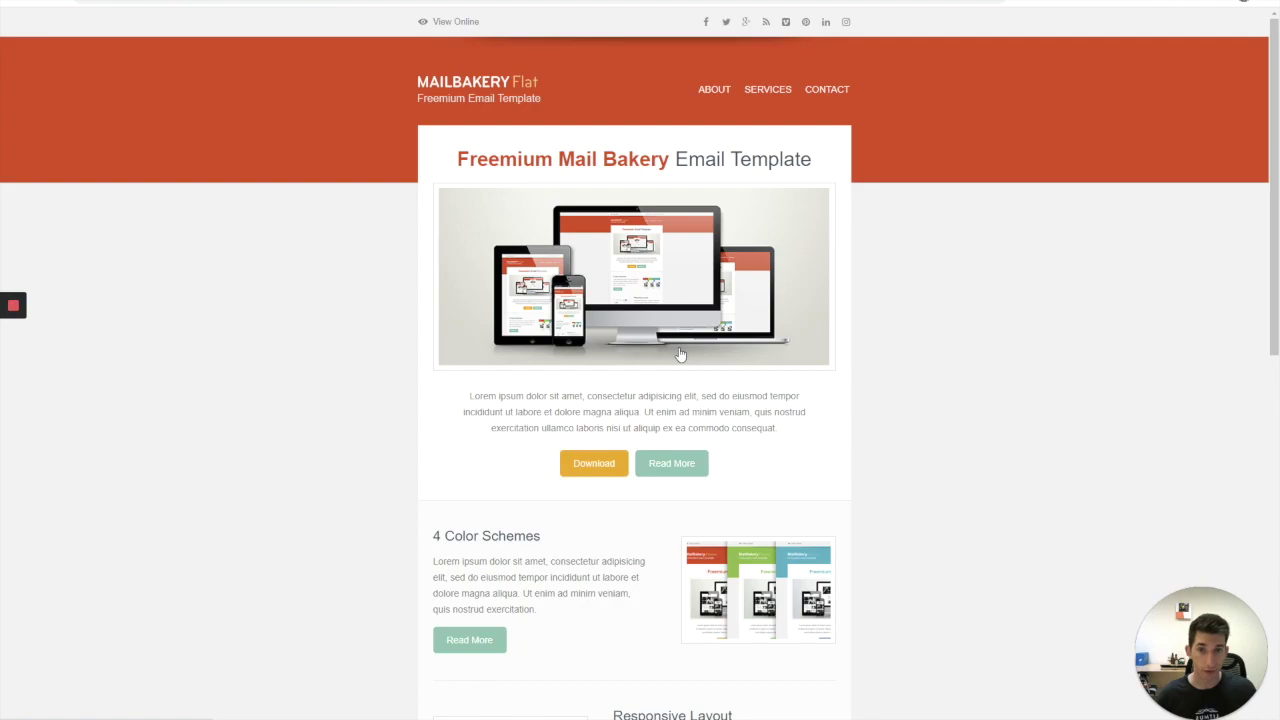
{"action": "scroll", "coordinate": [679, 354], "scroll_direction": "down", "scroll_amount": 1}
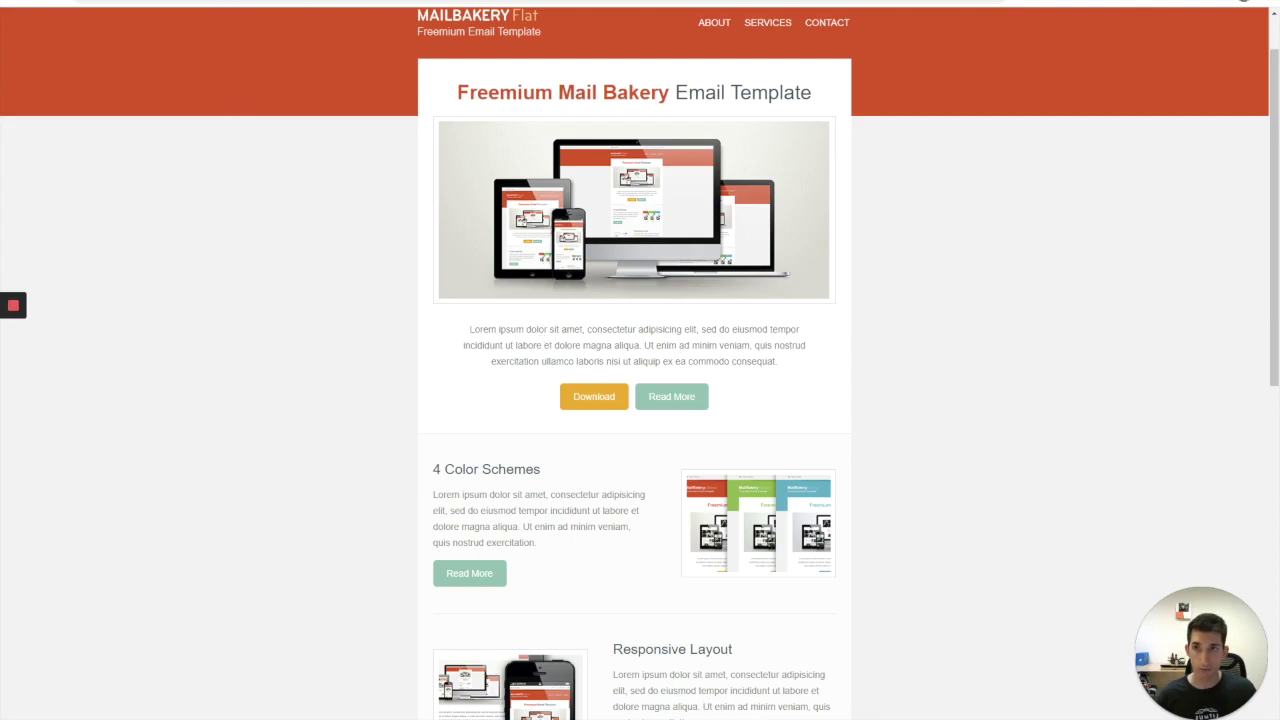
{"action": "key", "text": "ctrl+Tab"}
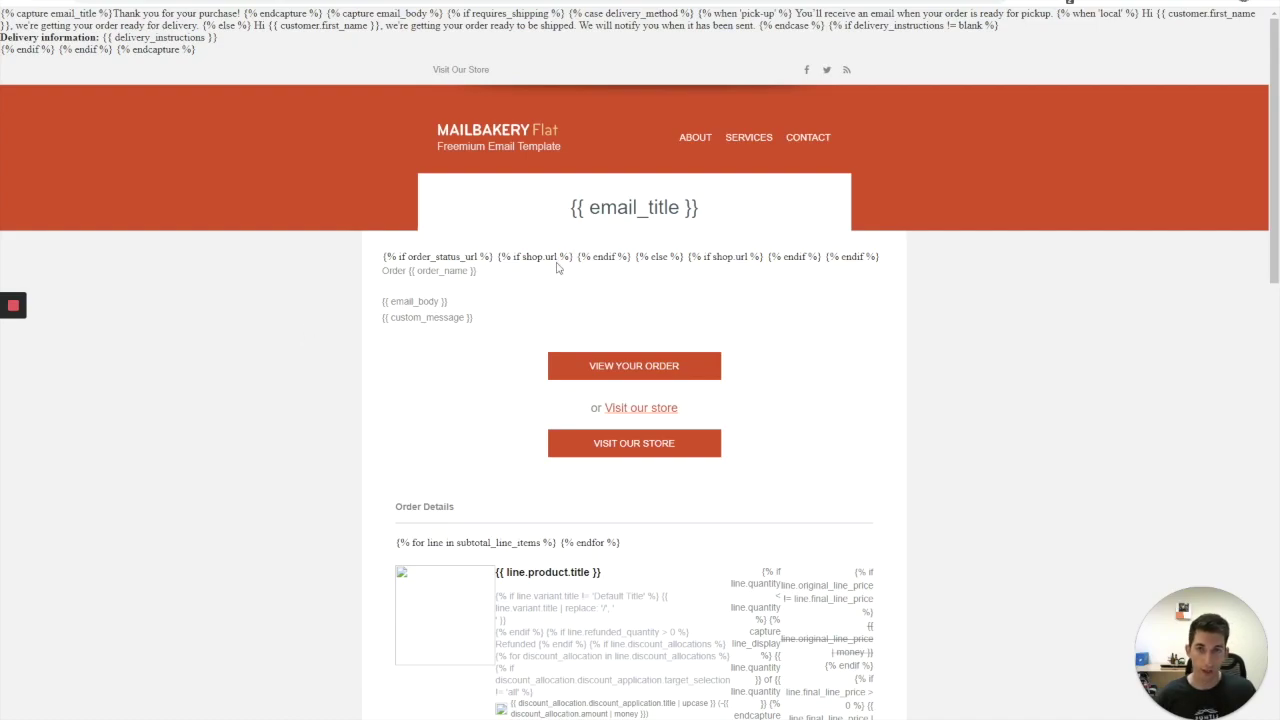
- Highlight the shop.url Liquid tags line, then scroll the converted template down to its footer
{"action": "left_click_drag", "start_coordinate": [500, 257], "coordinate": [650, 257]}
{"action": "left_click", "coordinate": [663, 307]}
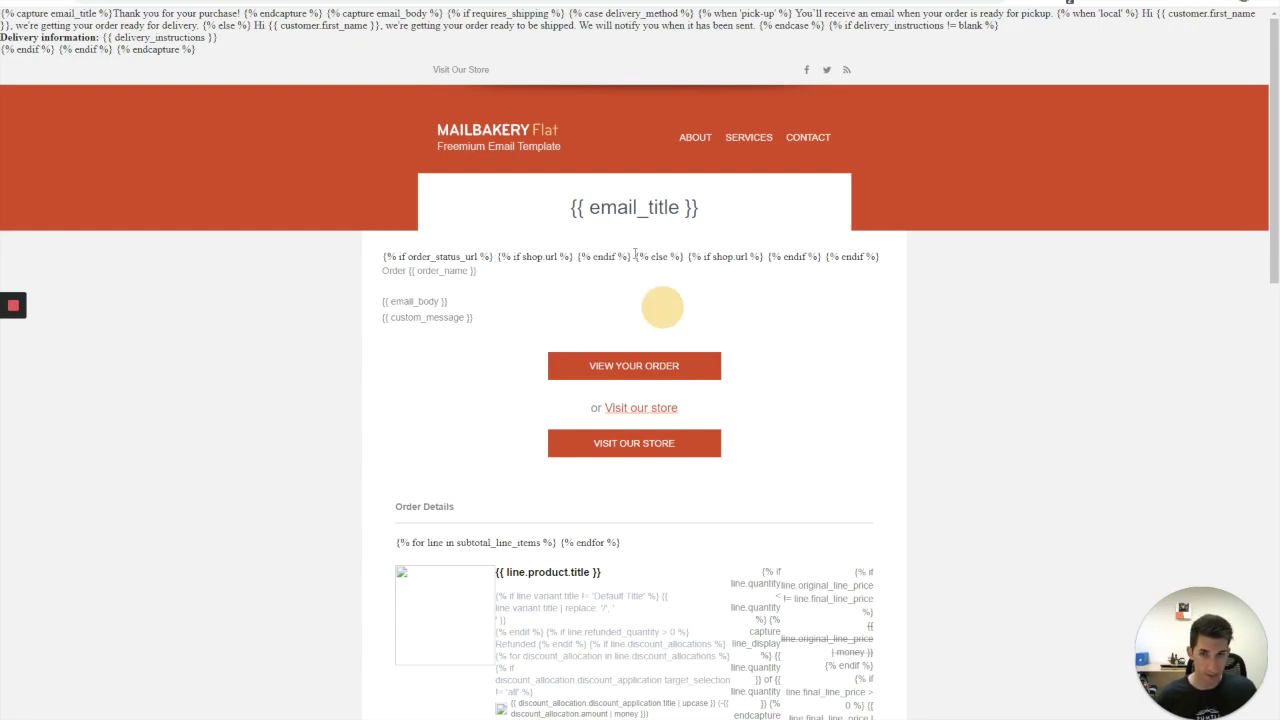
{"action": "scroll", "coordinate": [635, 253], "scroll_direction": "down", "scroll_amount": 3}
{"action": "scroll", "coordinate": [635, 258], "scroll_direction": "down", "scroll_amount": 4}
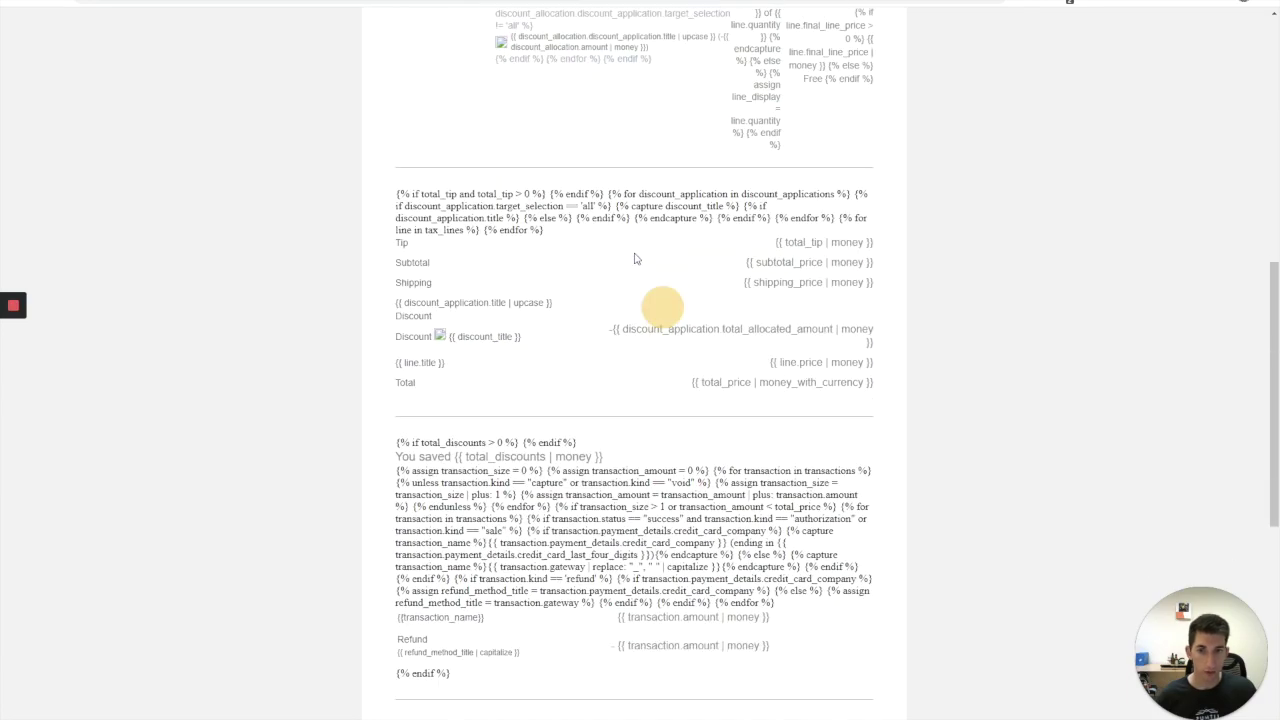
{"action": "scroll", "coordinate": [540, 345], "scroll_direction": "down", "scroll_amount": 5}
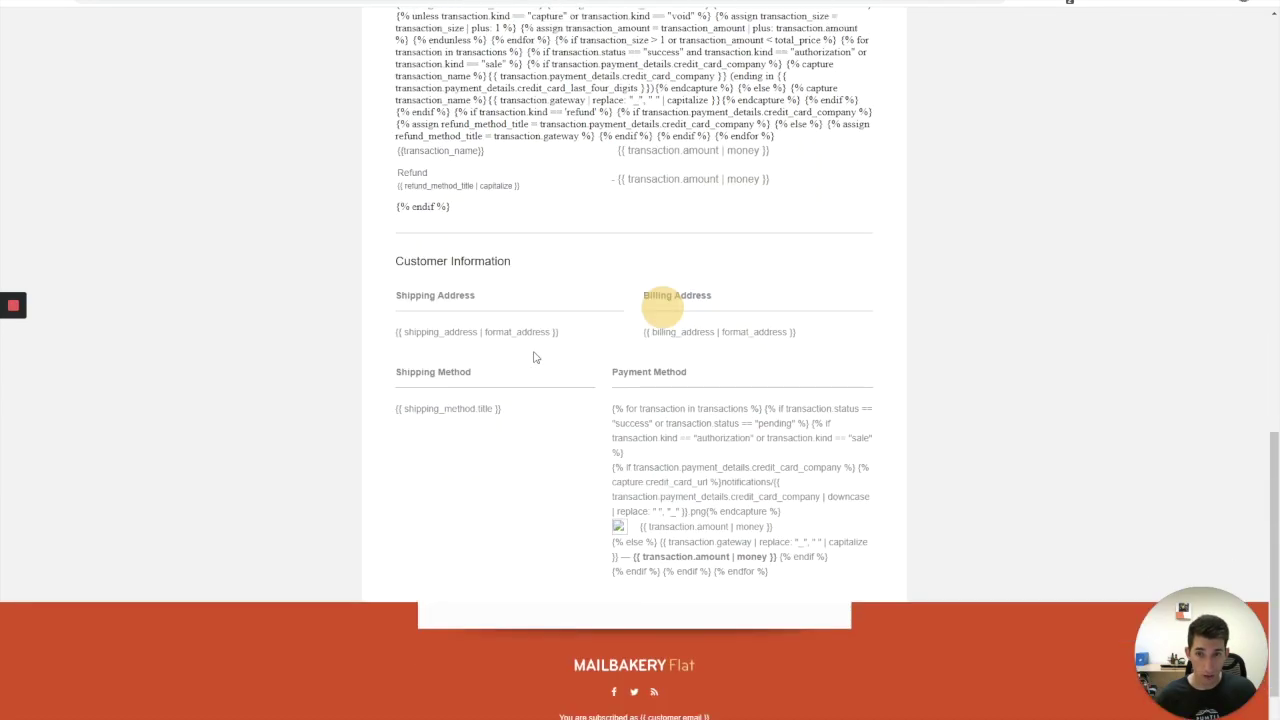
{"action": "scroll", "coordinate": [534, 357], "scroll_direction": "up", "scroll_amount": 8}
{"action": "scroll", "coordinate": [534, 357], "scroll_direction": "up", "scroll_amount": 4}
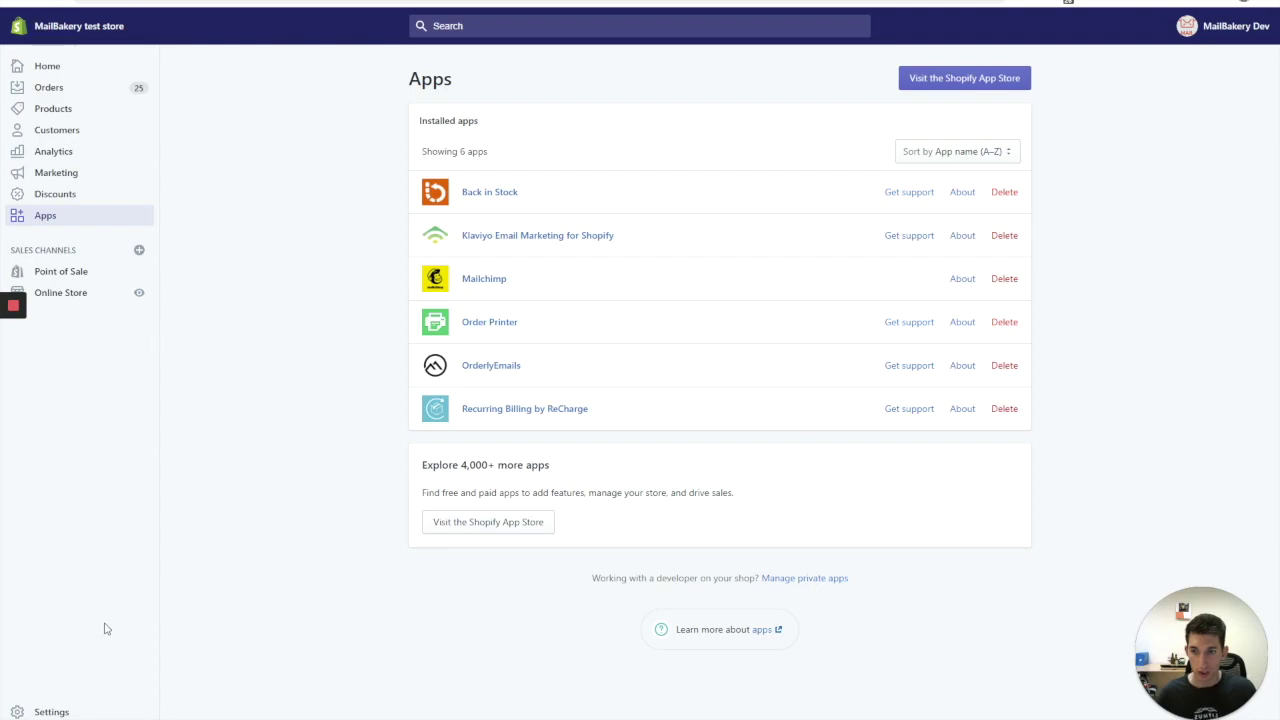
- Replace the whole Order confirmation email body with the pasted MailBakery Flat Liquid code
{"action": "left_click", "coordinate": [47, 713]}
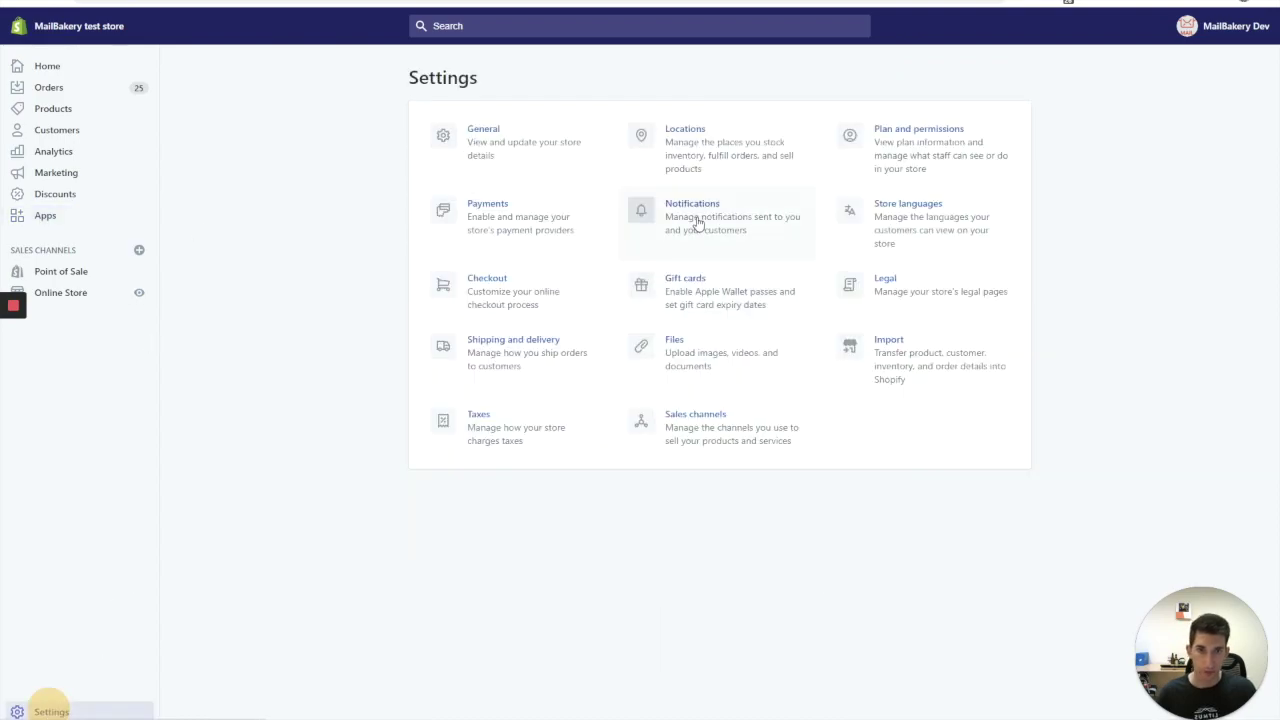
{"action": "left_click", "coordinate": [698, 224]}
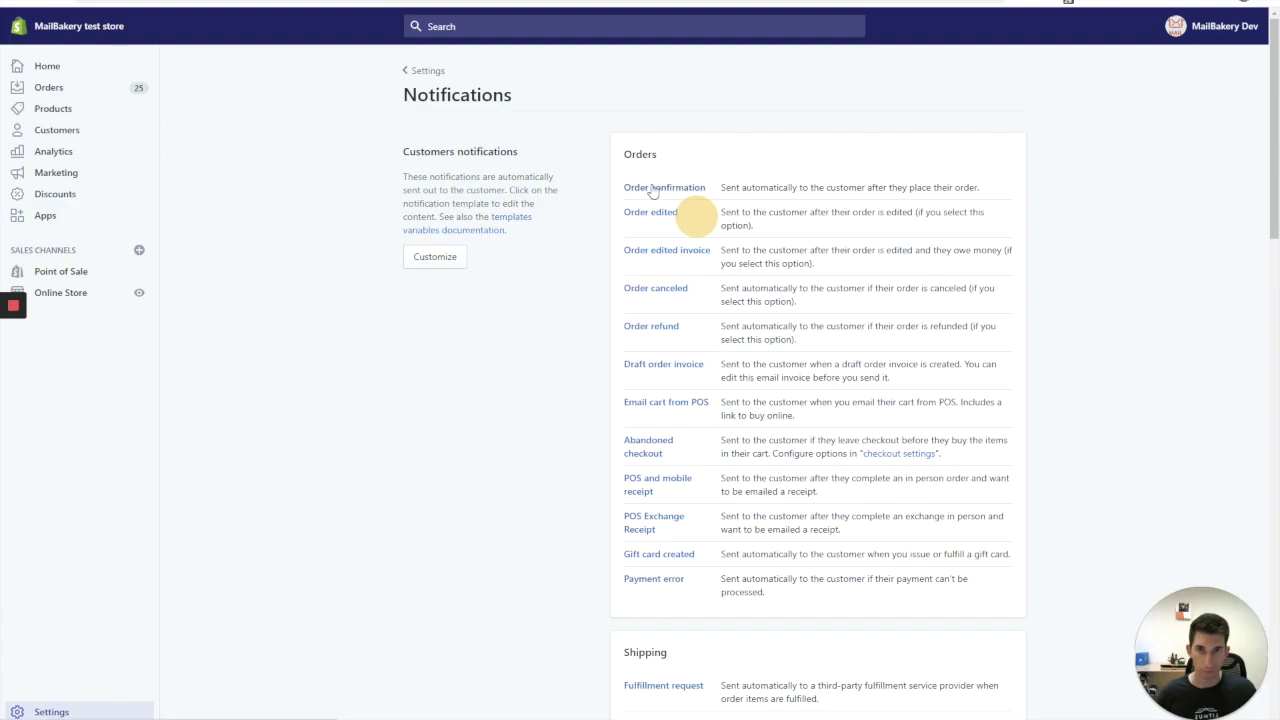
{"action": "left_click", "coordinate": [652, 188]}
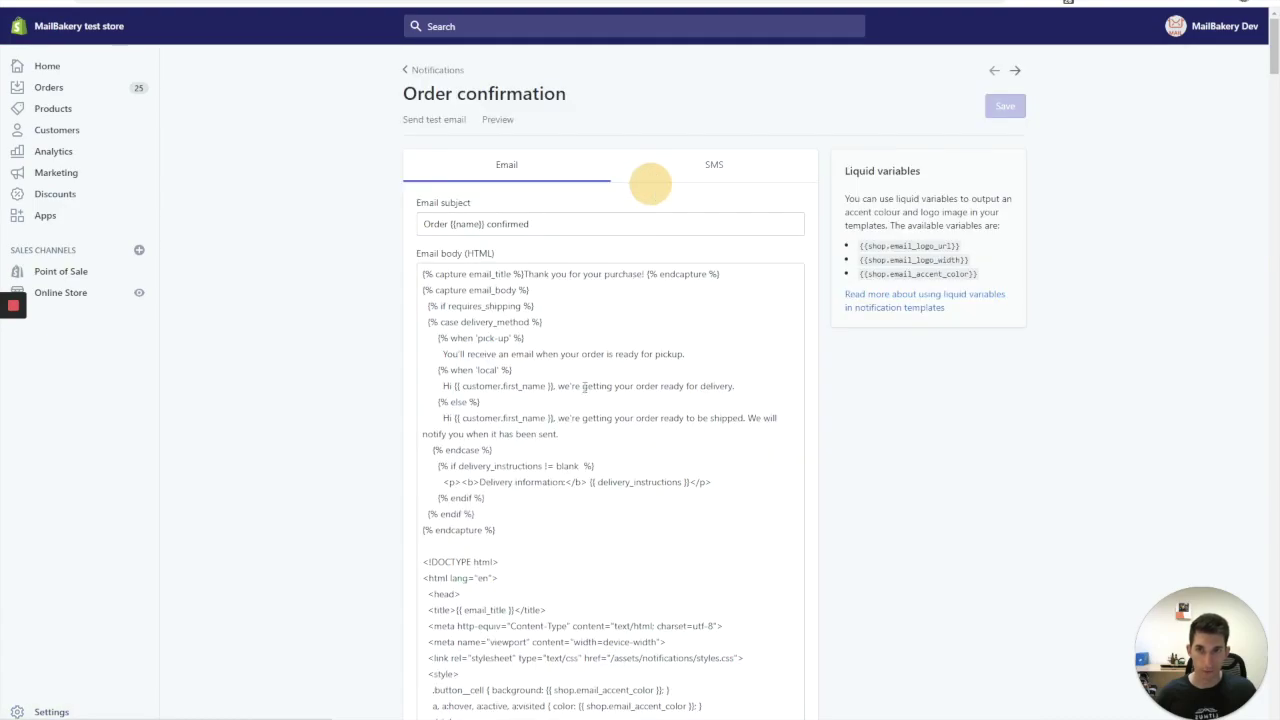
{"action": "left_click", "coordinate": [571, 409]}
{"action": "key", "text": "ctrl+a"}
{"action": "key", "text": "ctrl+v"}
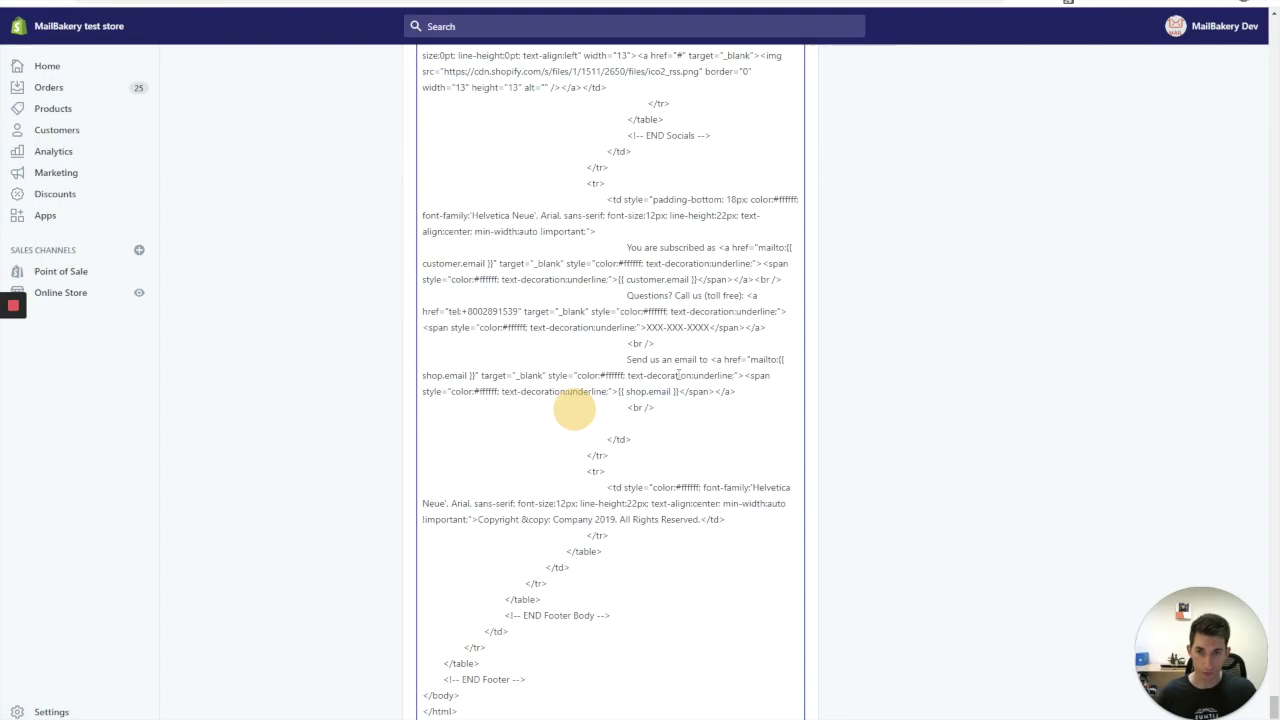
- Delete the stray blank lines after </html> and above the code, then save the template
{"action": "scroll", "coordinate": [678, 374], "scroll_direction": "down", "scroll_amount": 2}
{"action": "key", "text": "BackSpace"}
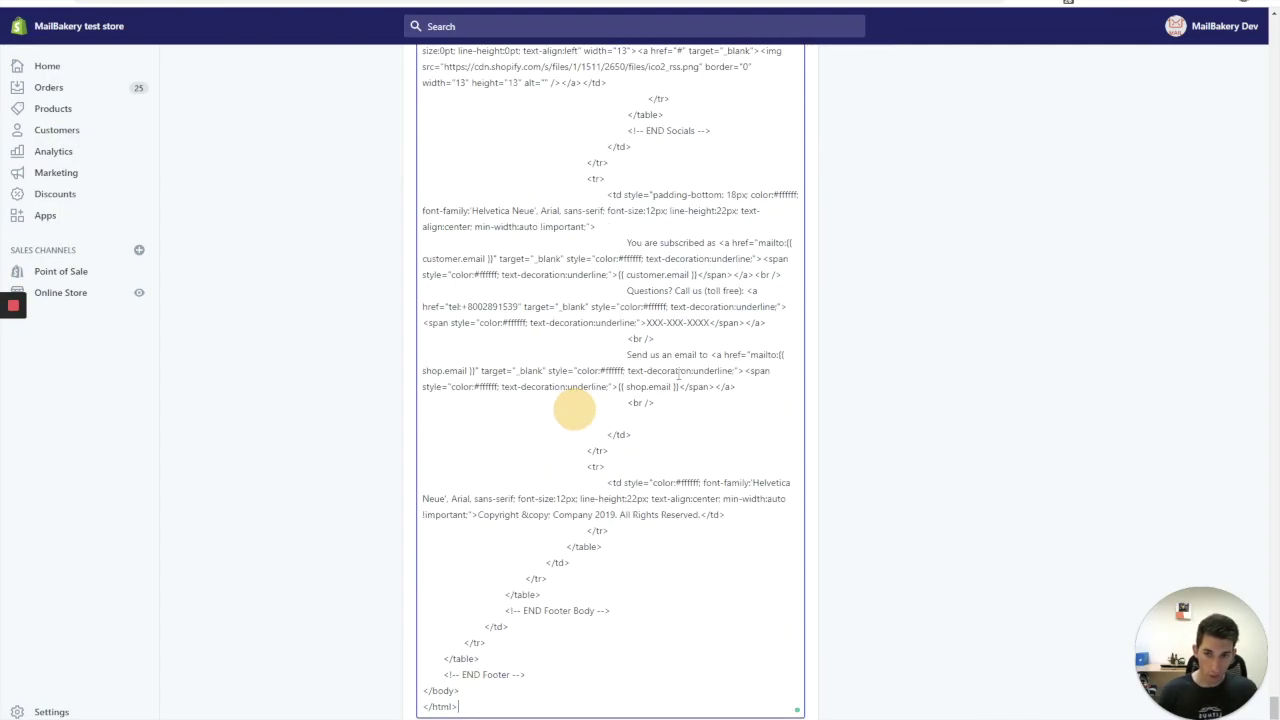
{"action": "scroll", "coordinate": [622, 300], "scroll_direction": "up", "scroll_amount": 15}
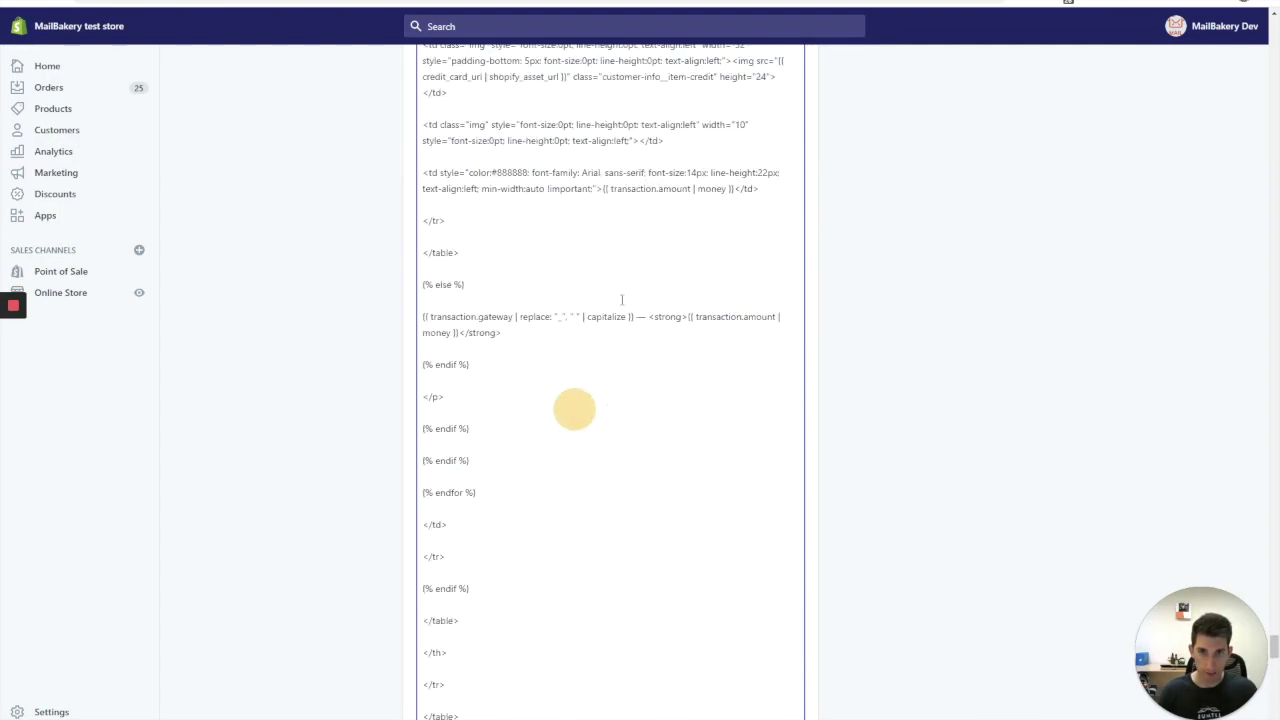
{"action": "scroll", "coordinate": [622, 300], "scroll_direction": "up", "scroll_amount": 8}
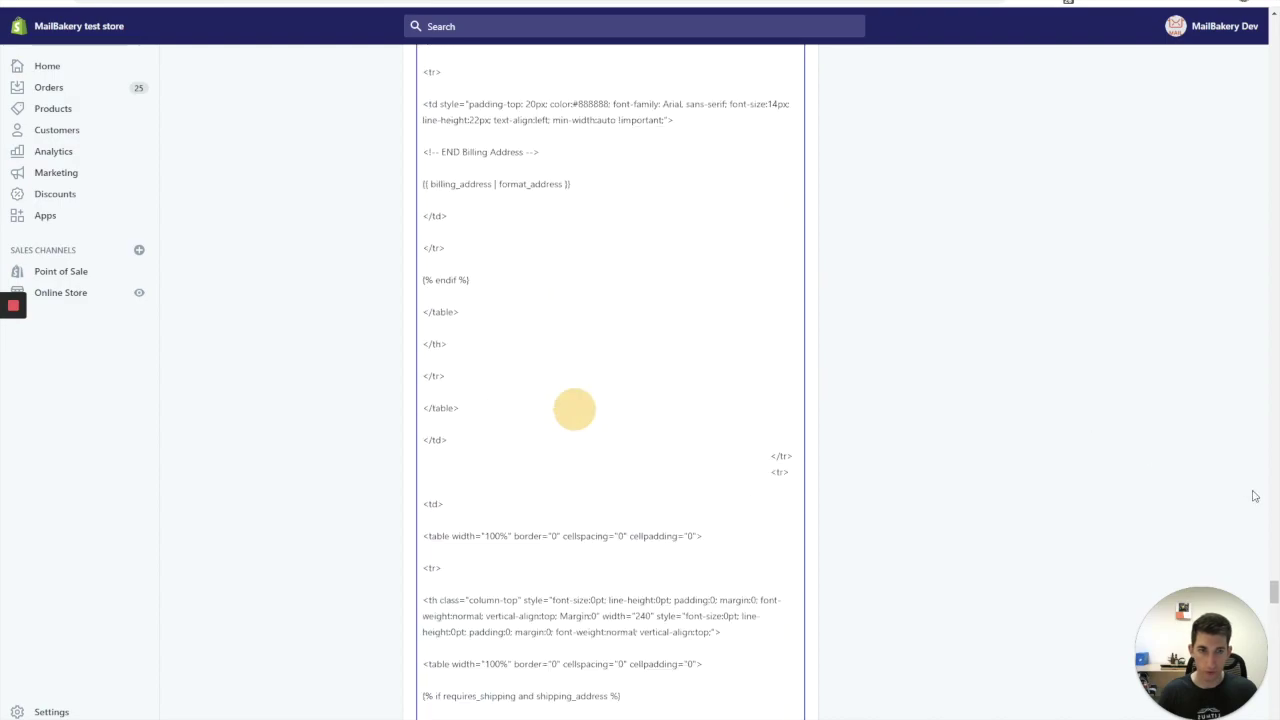
{"action": "left_click_drag", "start_coordinate": [1274, 576], "coordinate": [1274, 66]}
{"action": "scroll", "coordinate": [723, 343], "scroll_direction": "up", "scroll_amount": 10}
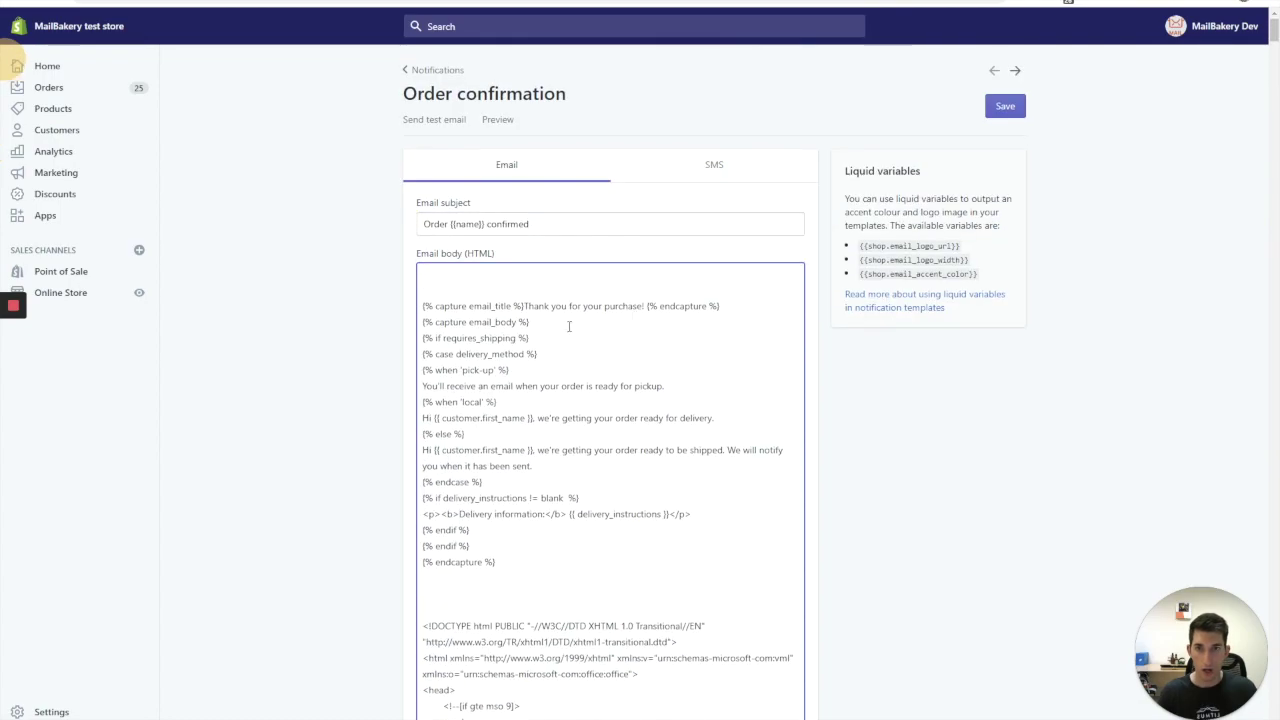
{"action": "left_click", "coordinate": [420, 304]}
{"action": "key", "text": "BackSpace"}
{"action": "key", "text": "BackSpace"}
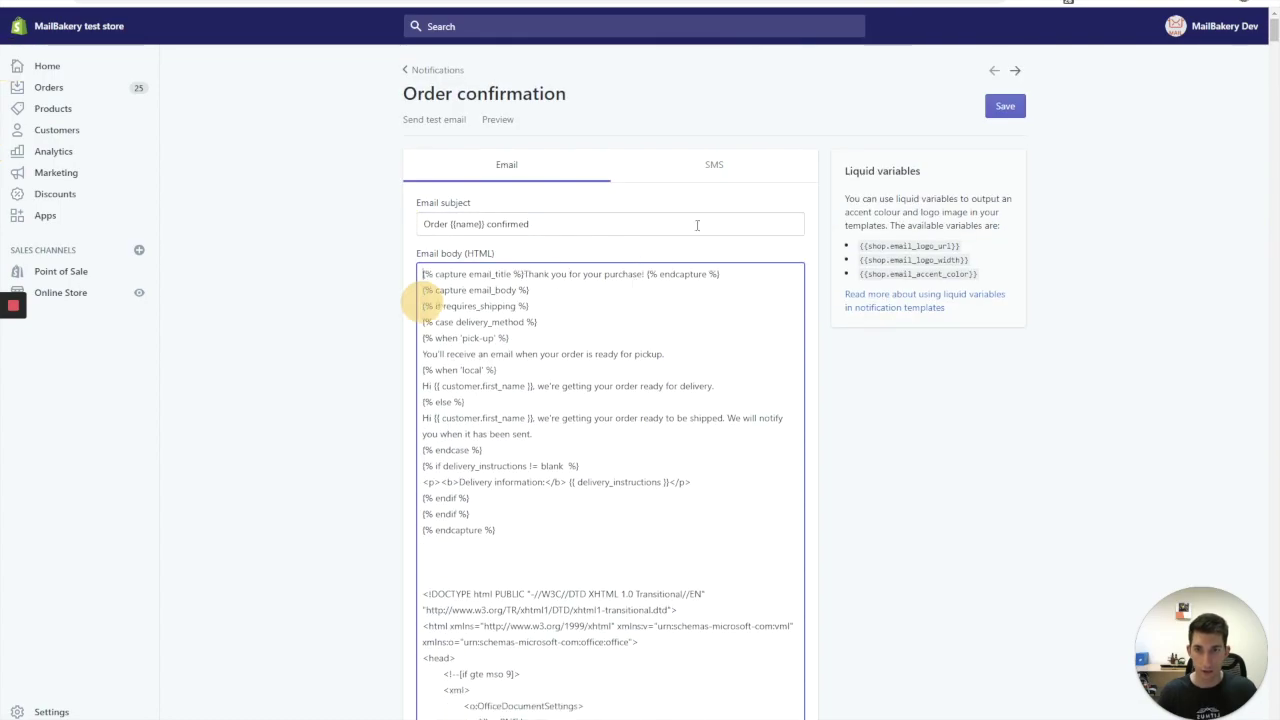
{"action": "left_click", "coordinate": [1001, 108]}
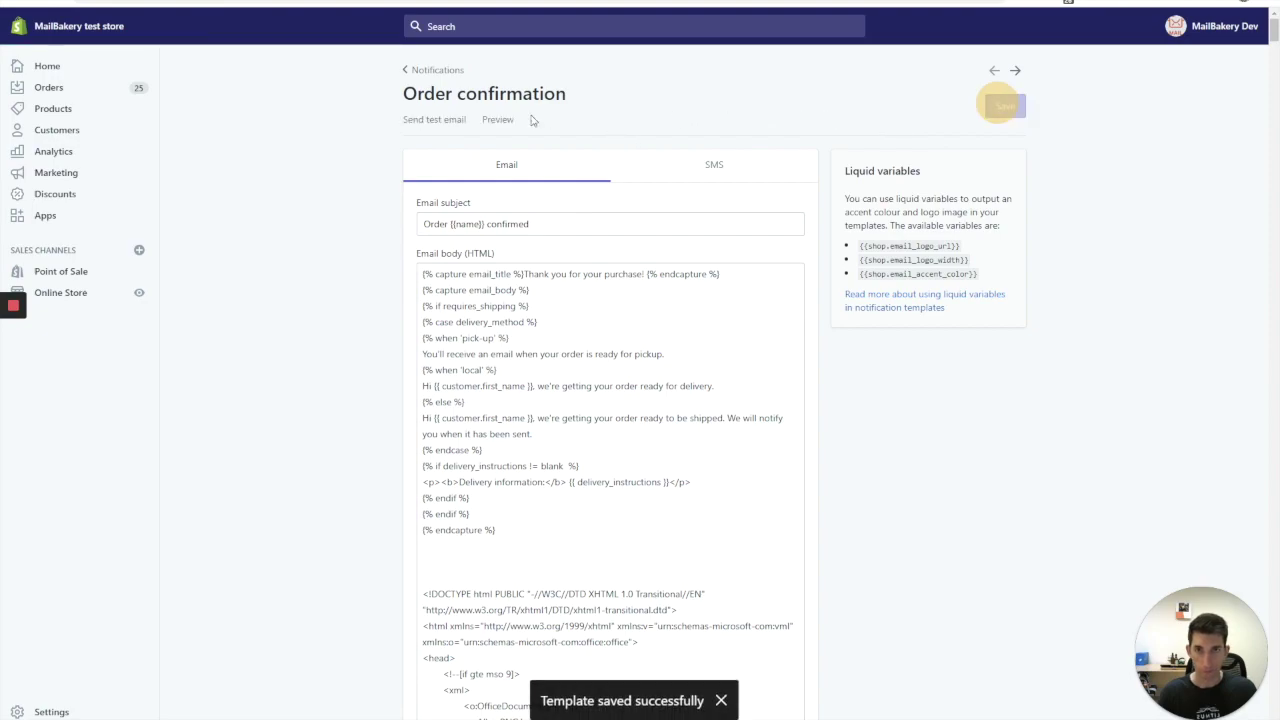
{"action": "left_click", "coordinate": [499, 120]}
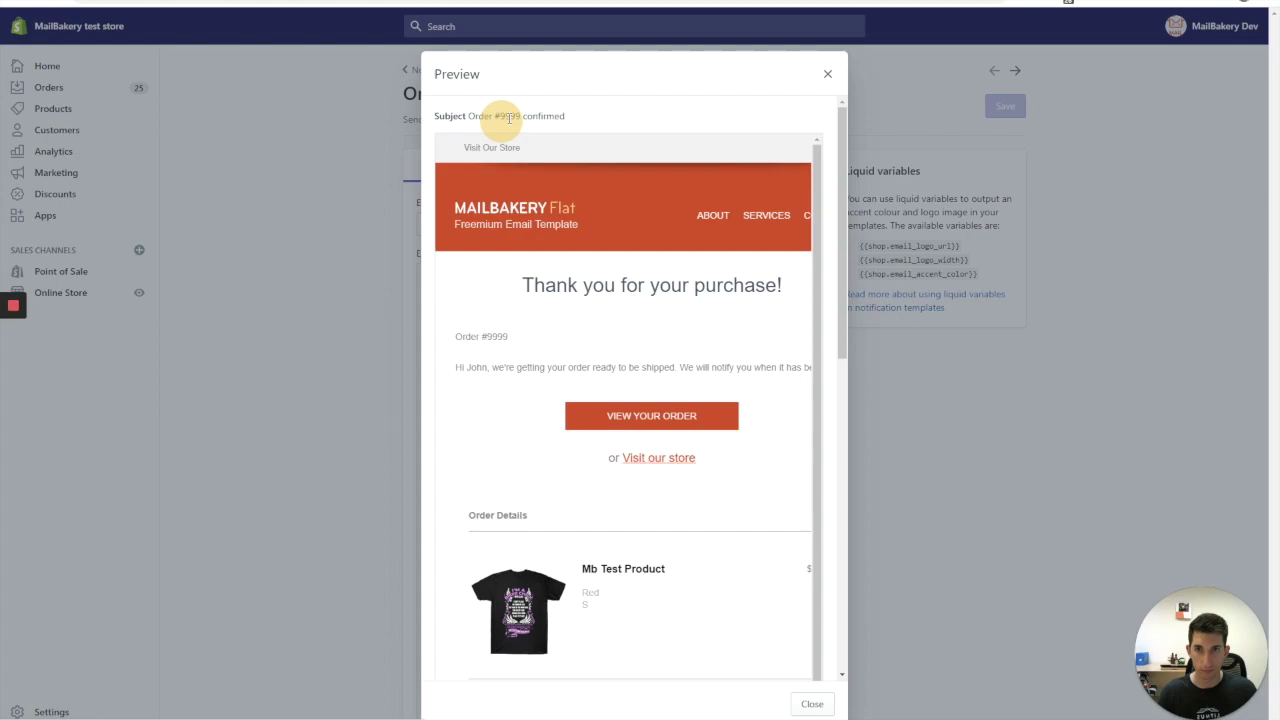
- Scroll the rendered Order confirmation preview from its red header down to the red footer
{"action": "scroll", "coordinate": [636, 305], "scroll_direction": "down", "scroll_amount": 1}
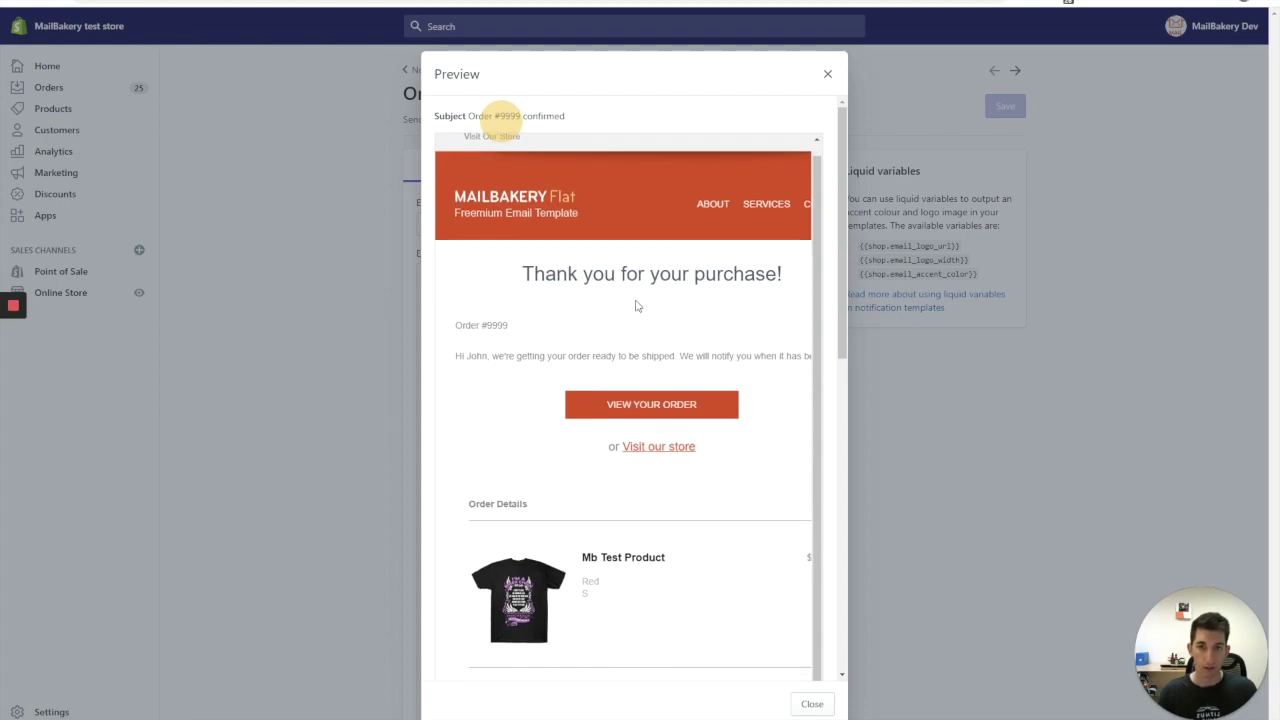
{"action": "scroll", "coordinate": [636, 305], "scroll_direction": "down", "scroll_amount": 8}
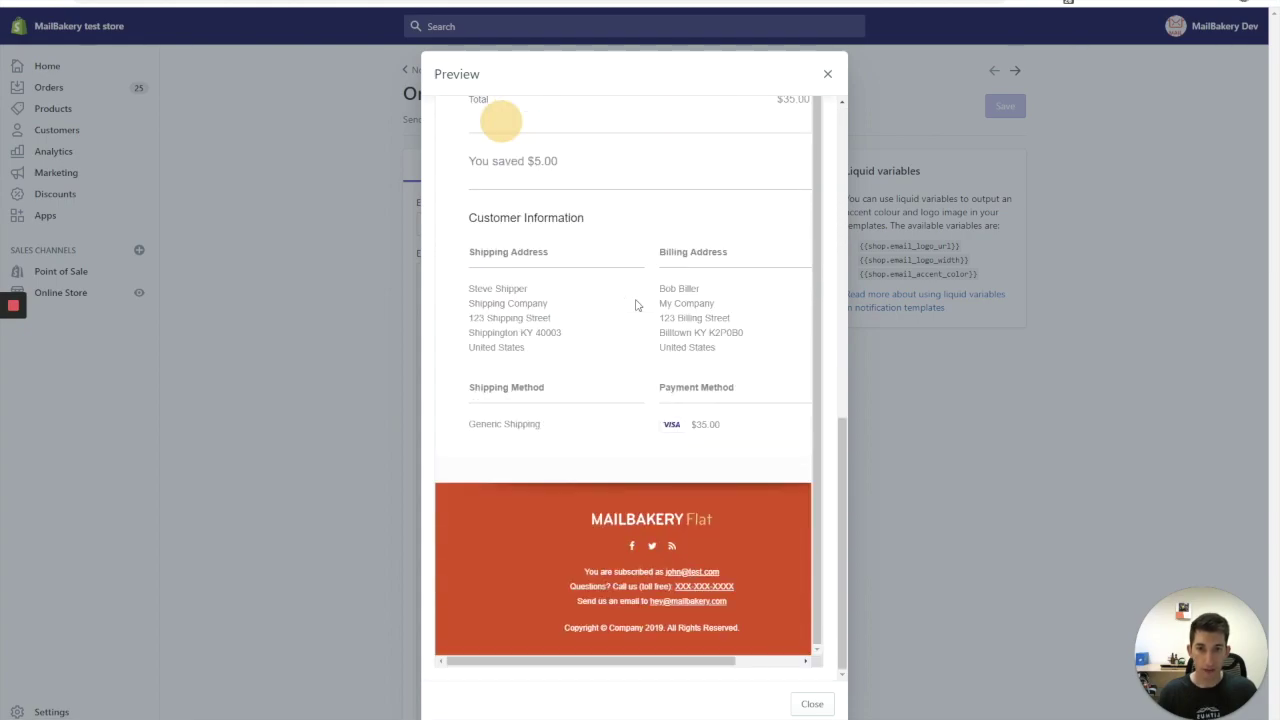
{"action": "scroll", "coordinate": [636, 305], "scroll_direction": "up", "scroll_amount": 1}
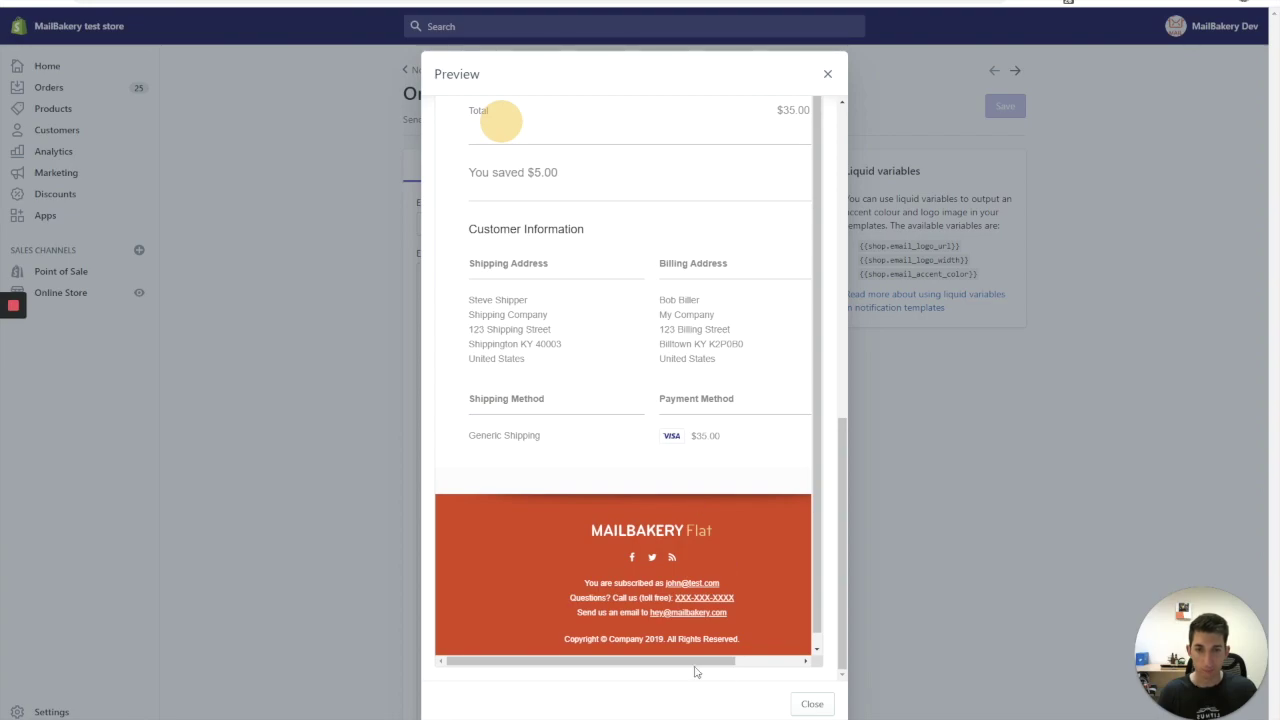
{"action": "left_click_drag", "start_coordinate": [686, 661], "coordinate": [636, 651]}
{"action": "scroll", "coordinate": [651, 386], "scroll_direction": "up", "scroll_amount": 8}
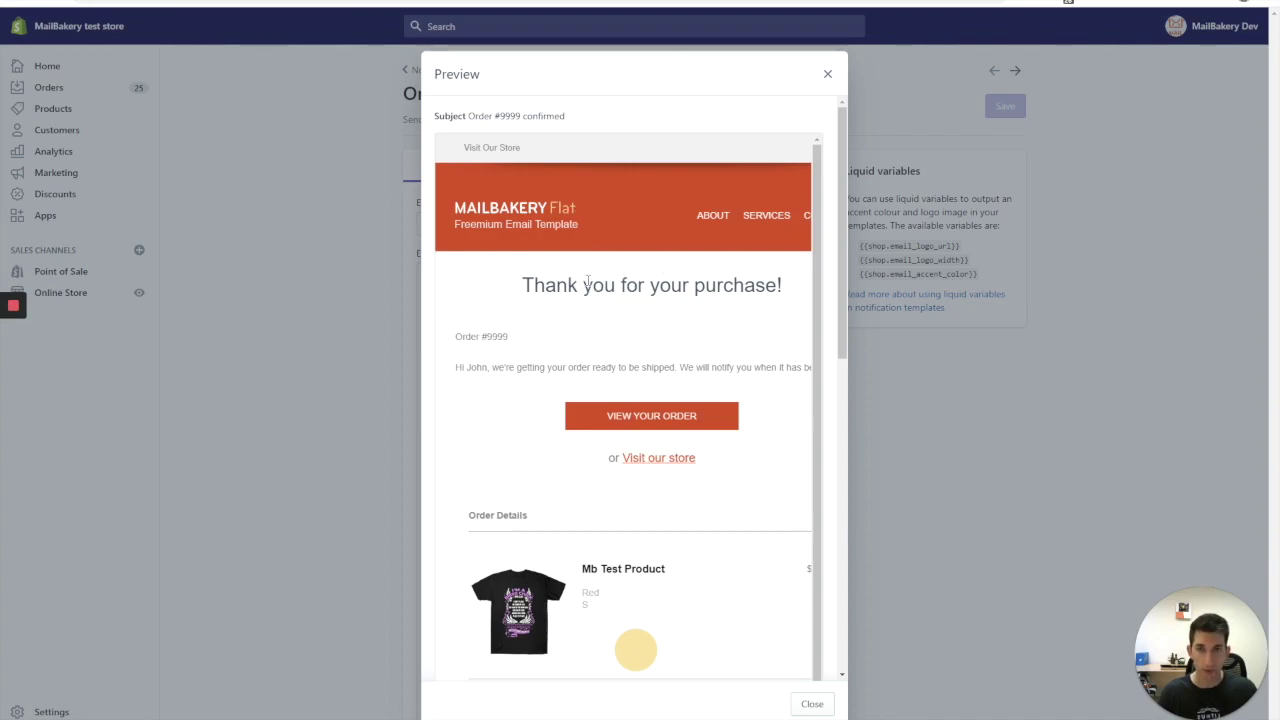
- Through DevTools, set the preview_modal element's width to 1200px, then close DevTools
{"action": "right_click", "coordinate": [617, 238]}
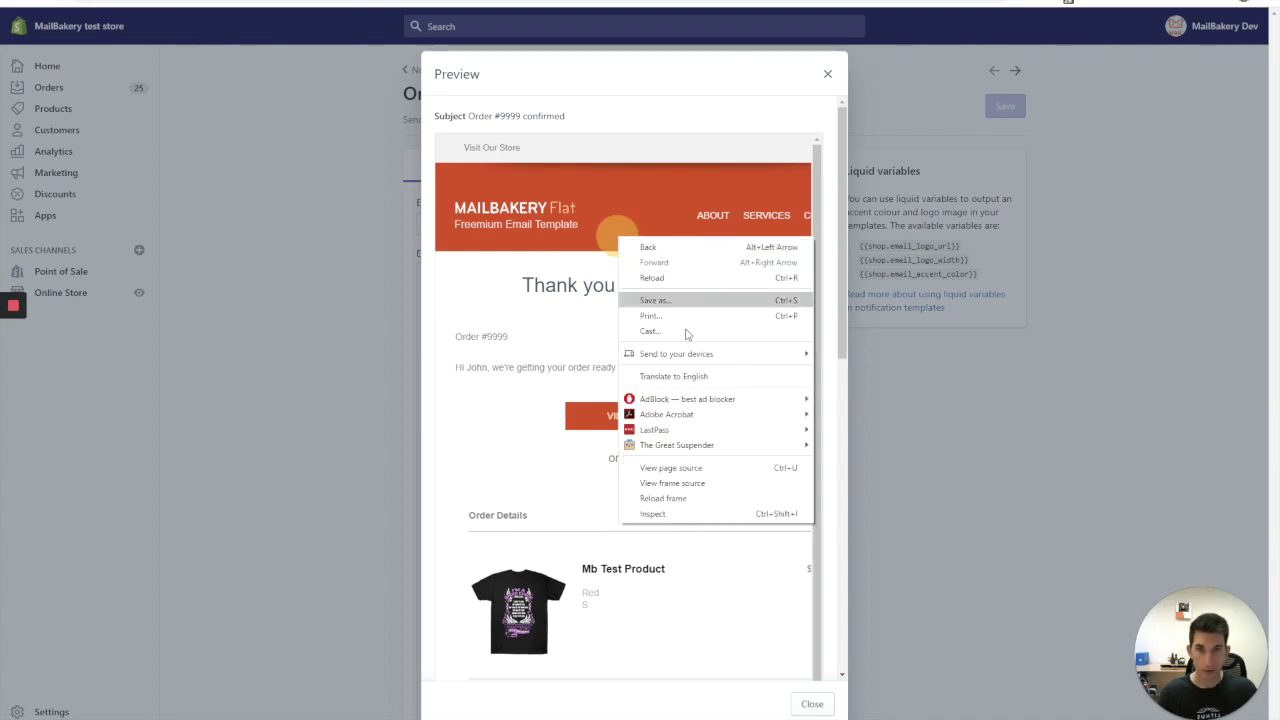
{"action": "left_click", "coordinate": [695, 516]}
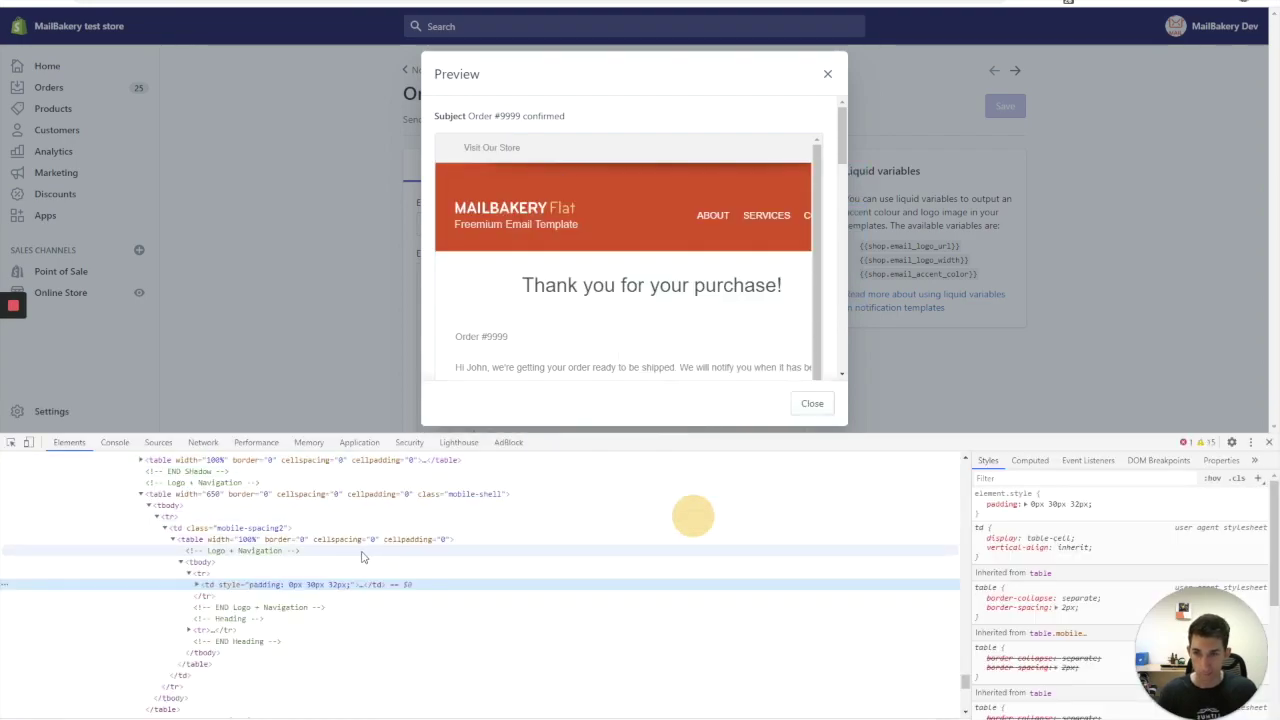
{"action": "scroll", "coordinate": [330, 570], "scroll_direction": "down", "scroll_amount": 10}
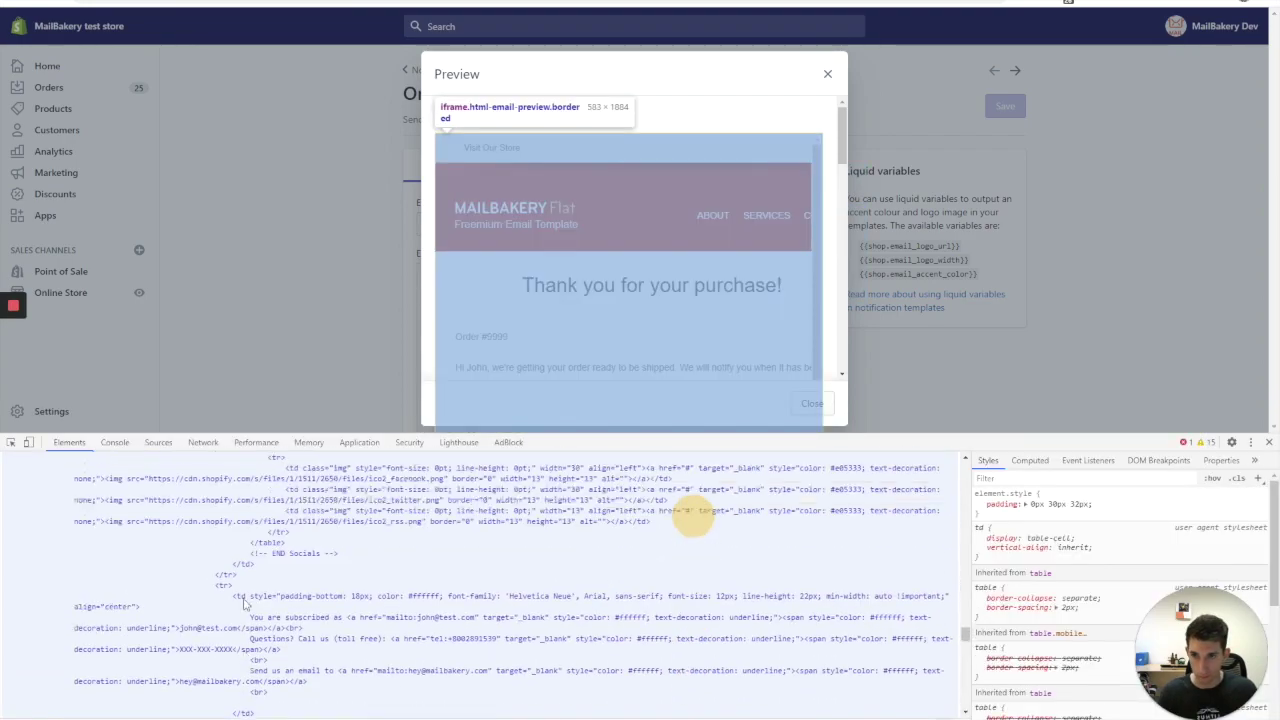
{"action": "scroll", "coordinate": [243, 604], "scroll_direction": "up", "scroll_amount": 15}
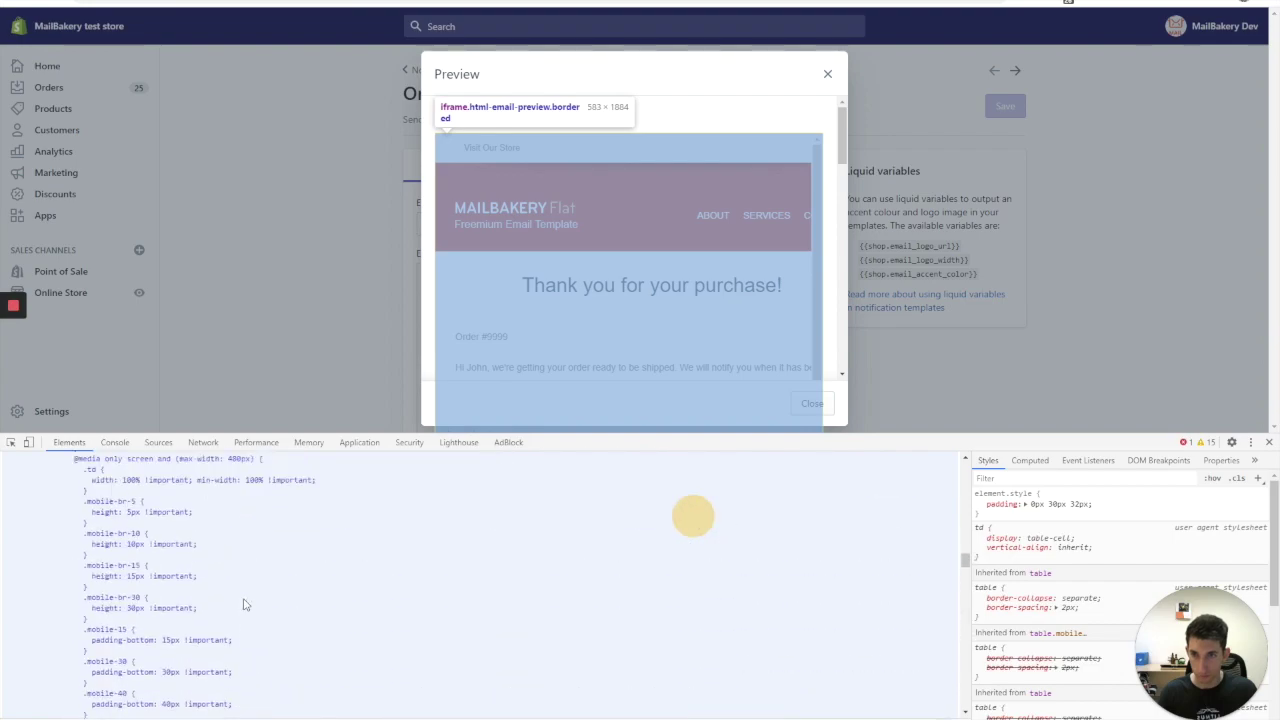
{"action": "scroll", "coordinate": [243, 604], "scroll_direction": "down", "scroll_amount": 3}
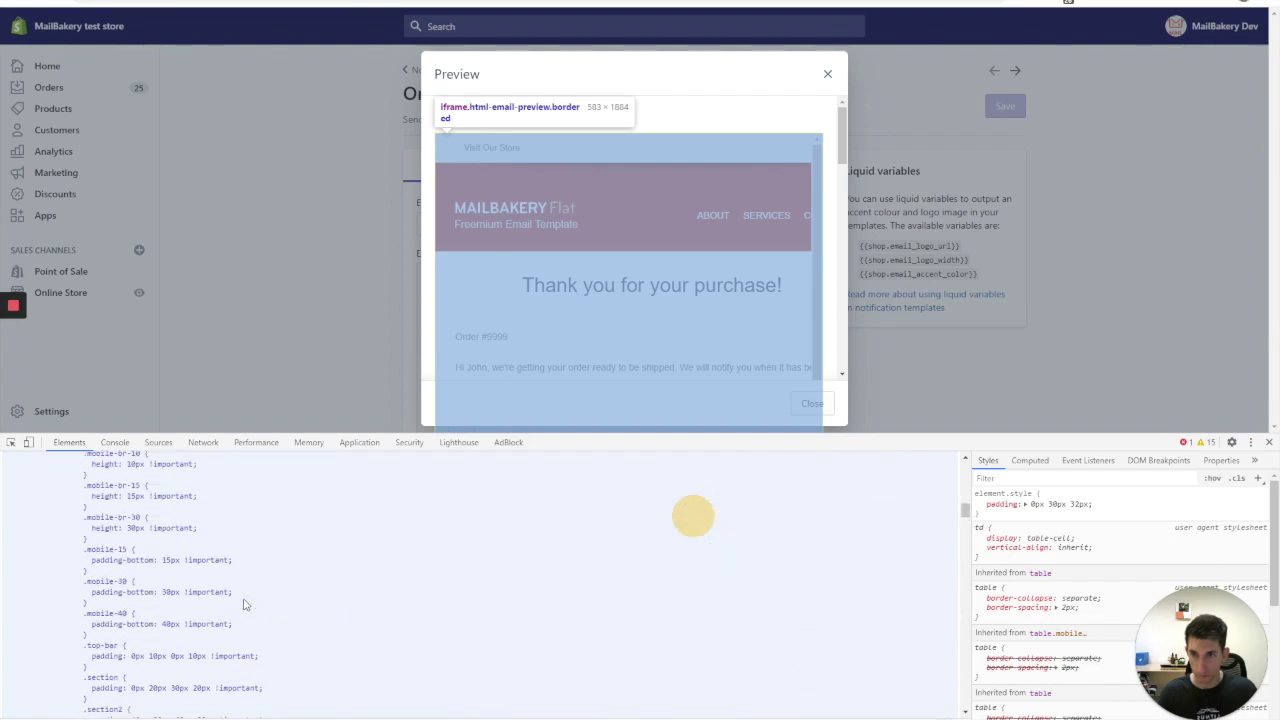
{"action": "scroll", "coordinate": [243, 604], "scroll_direction": "up", "scroll_amount": 10}
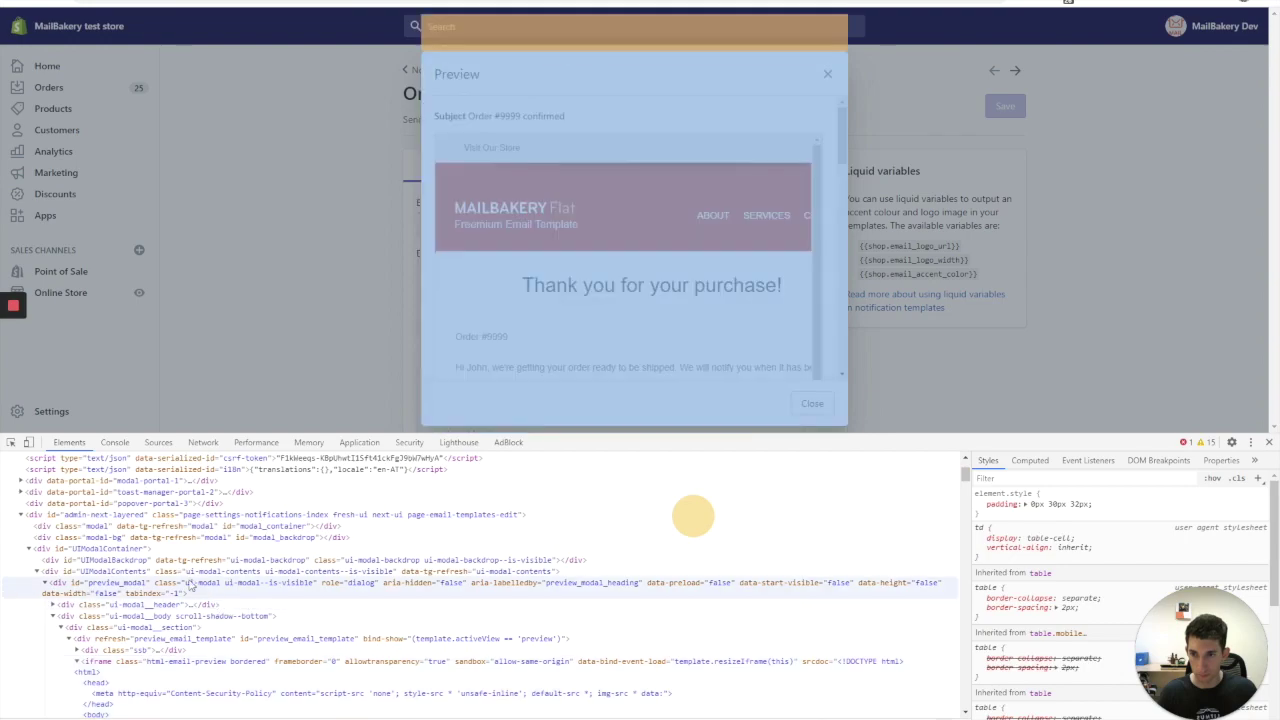
{"action": "left_click", "coordinate": [186, 585]}
{"action": "left_click", "coordinate": [1023, 596]}
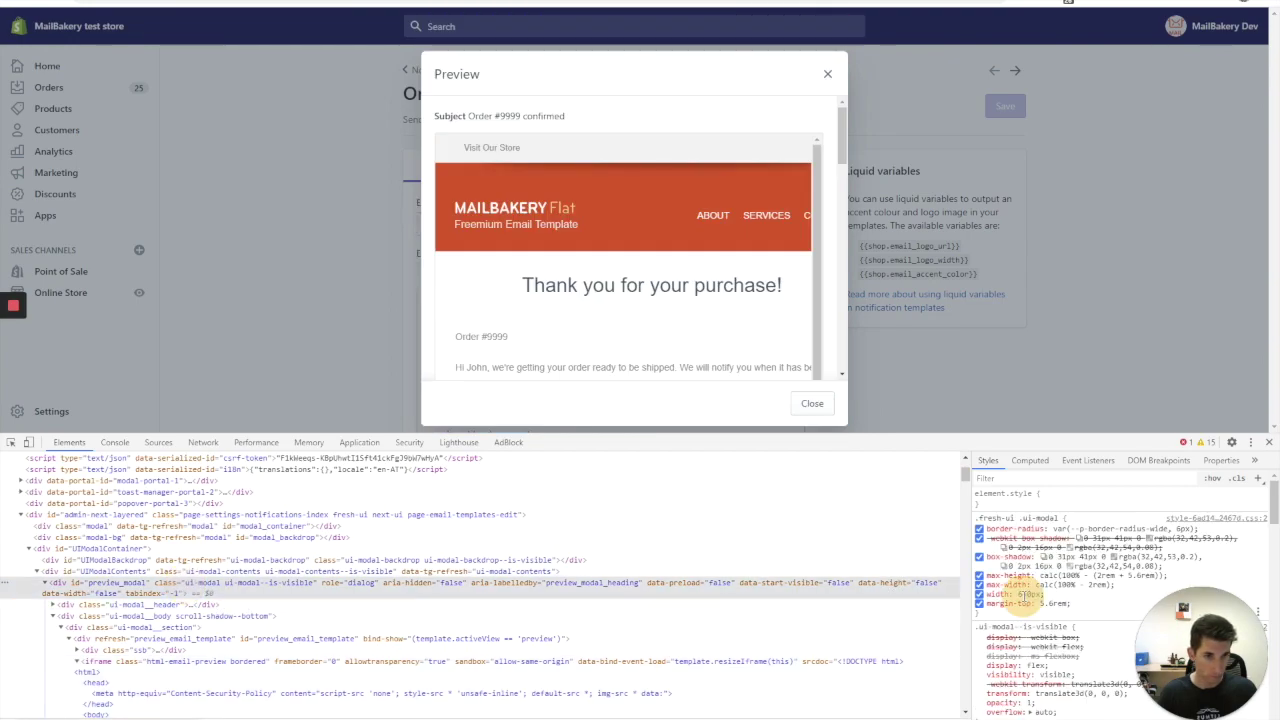
{"action": "type", "text": "1200px"}
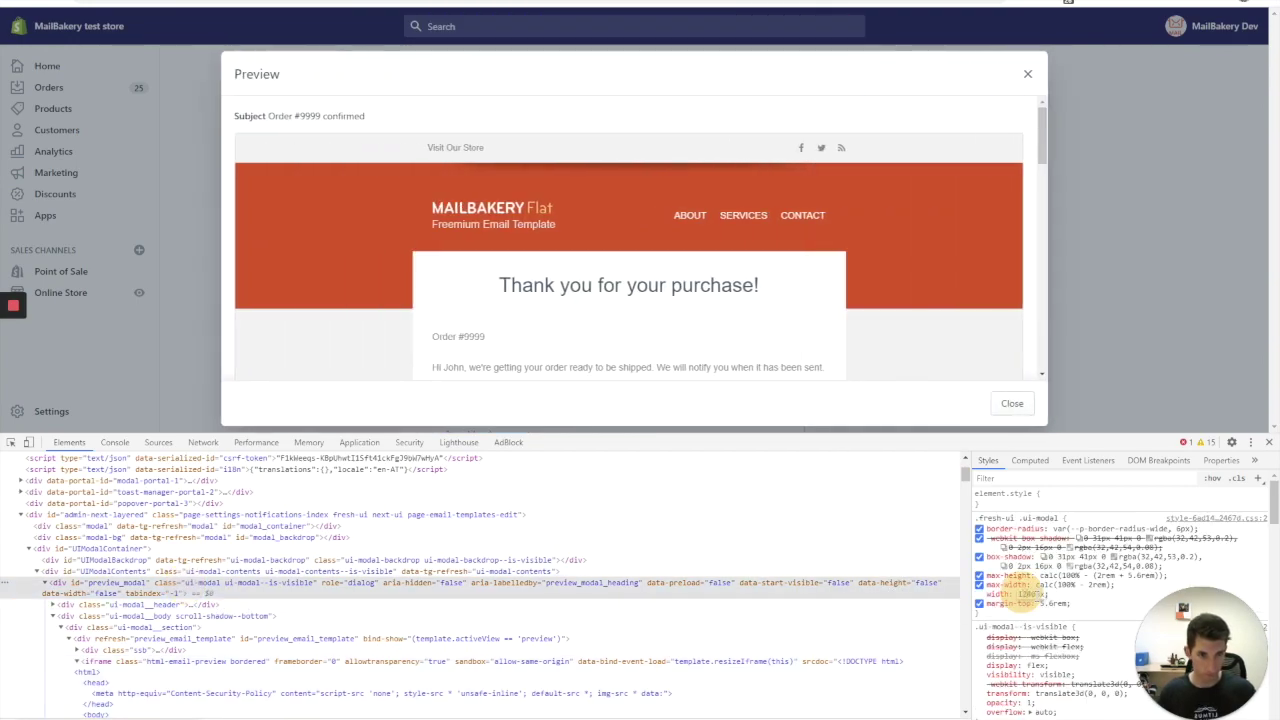
{"action": "key", "text": "Tab"}
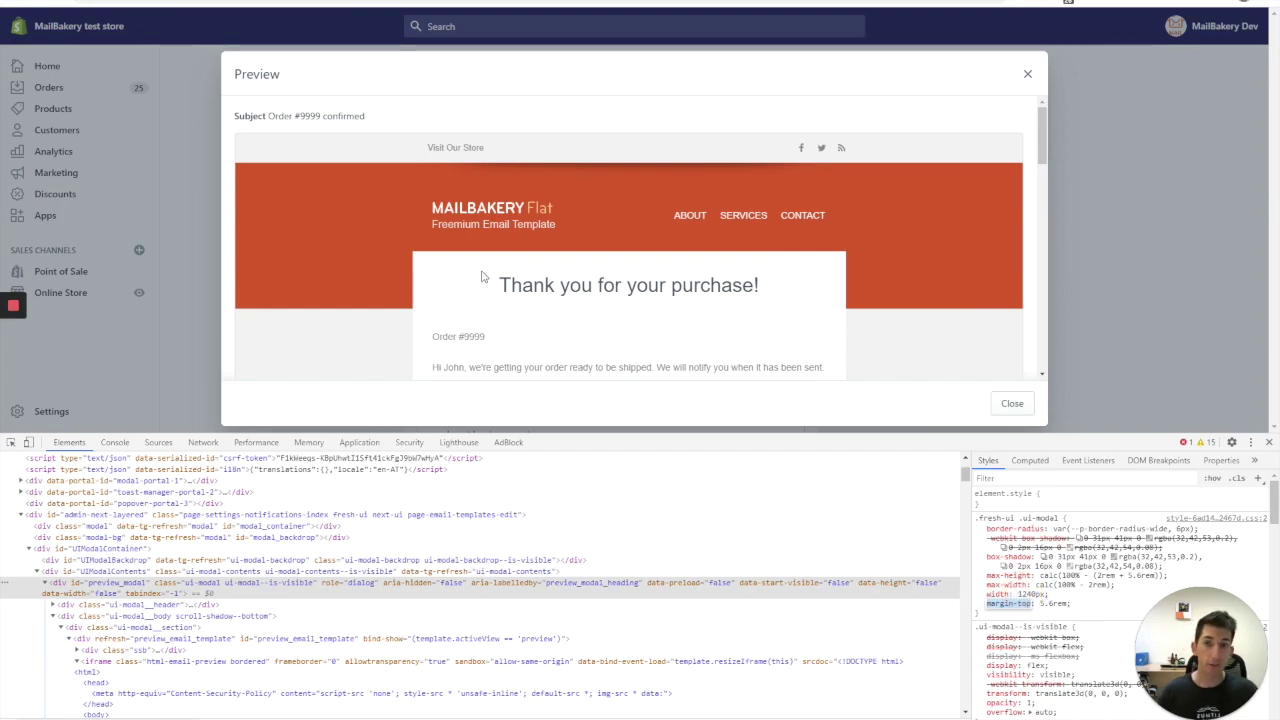
{"action": "left_click", "coordinate": [1267, 442]}
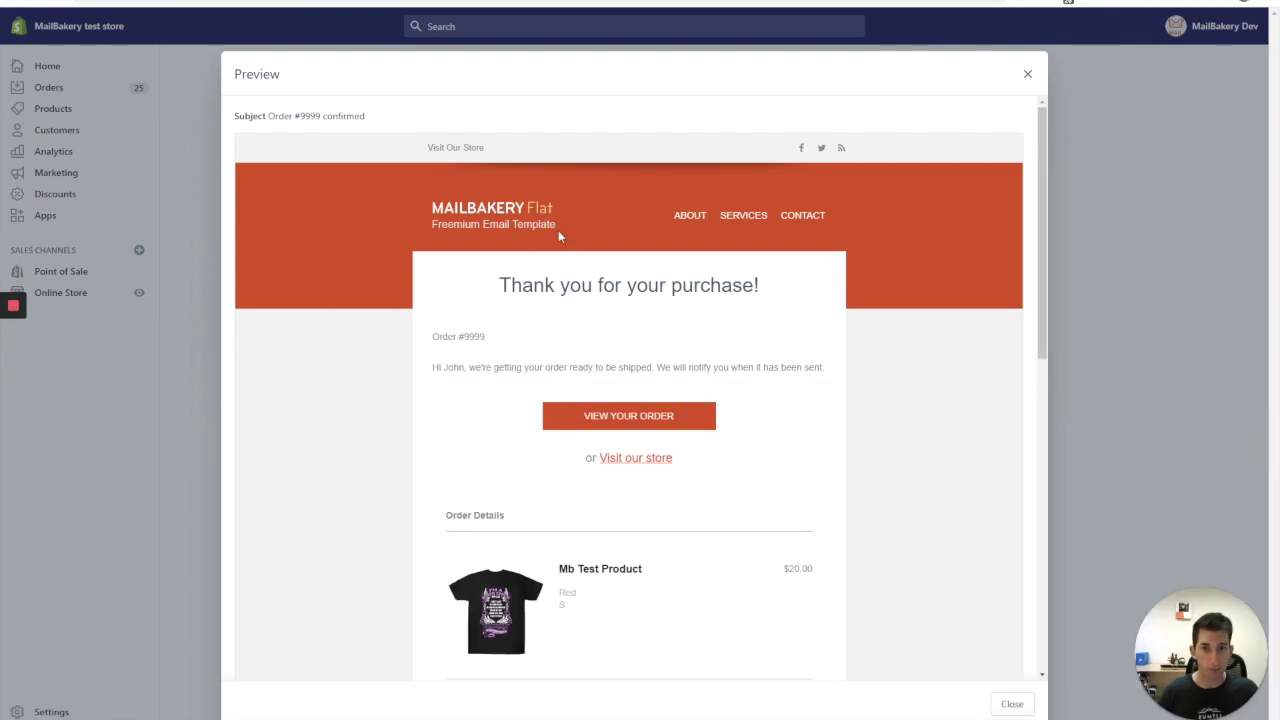
- Close the preview and send a test Order confirmation email, then go to Gmail
{"action": "scroll", "coordinate": [577, 247], "scroll_direction": "down", "scroll_amount": 5}
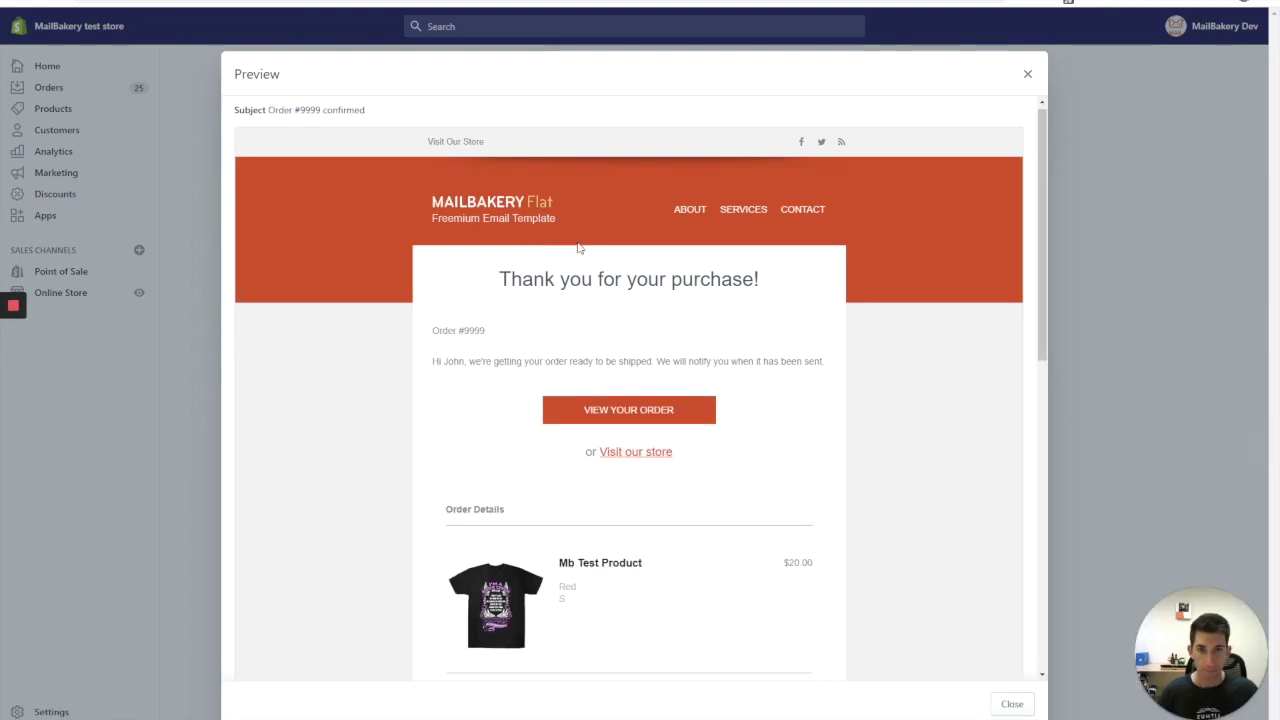
{"action": "scroll", "coordinate": [577, 247], "scroll_direction": "down", "scroll_amount": 3}
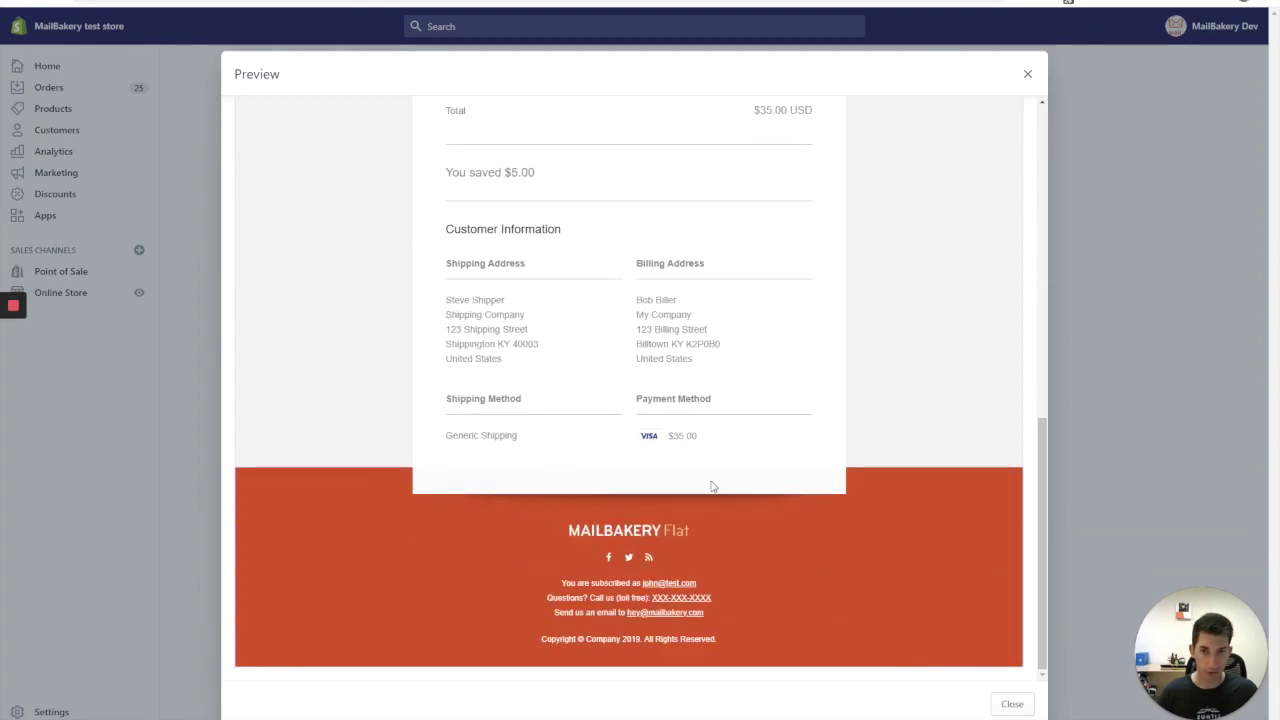
{"action": "scroll", "coordinate": [713, 487], "scroll_direction": "up", "scroll_amount": 8}
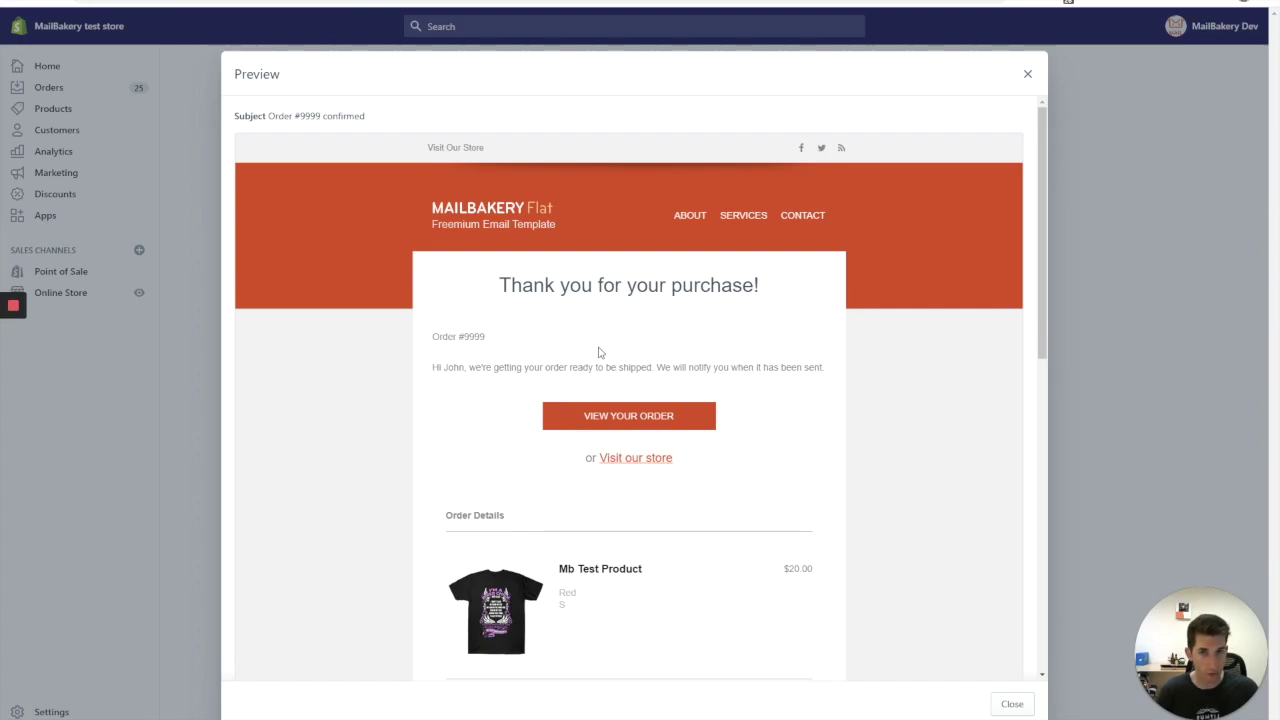
{"action": "left_click", "coordinate": [1027, 74]}
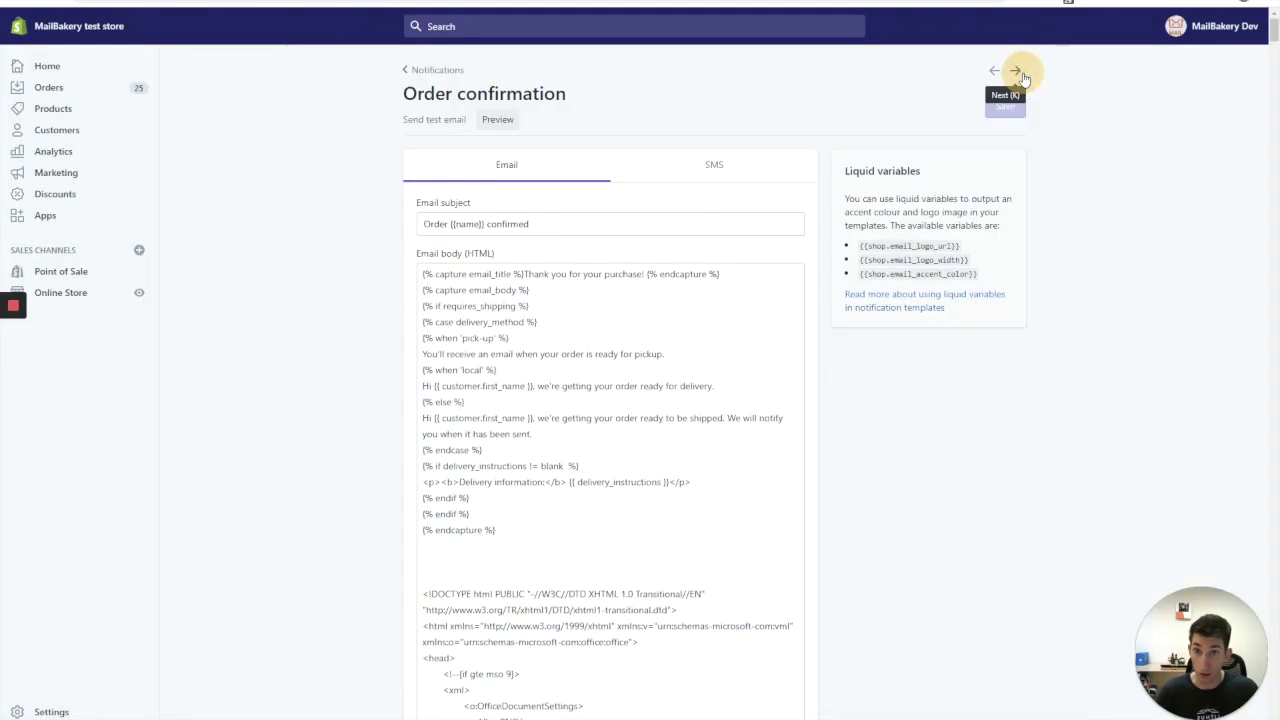
{"action": "left_click", "coordinate": [432, 125]}
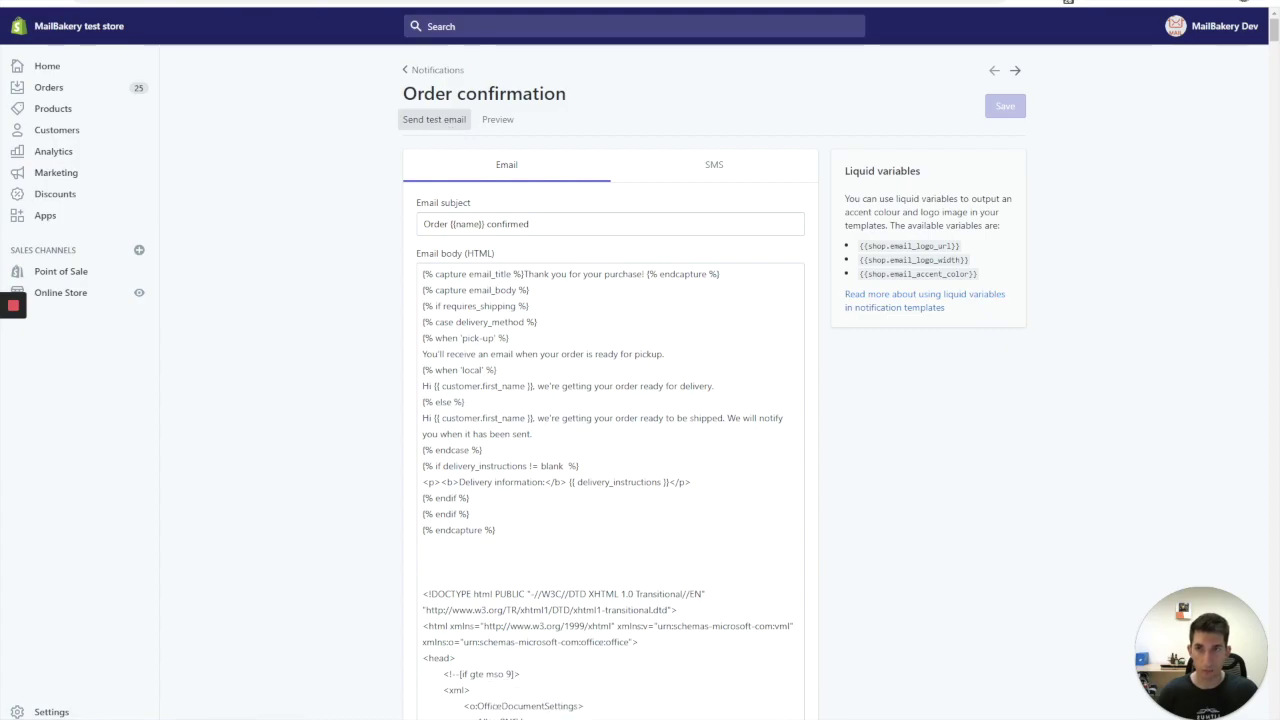
{"action": "key", "text": "ctrl+Tab"}
- Refresh Gmail, open 'Order #9999 confirmed' and scroll through its MailBakery Flat design
{"action": "left_click", "coordinate": [228, 65]}
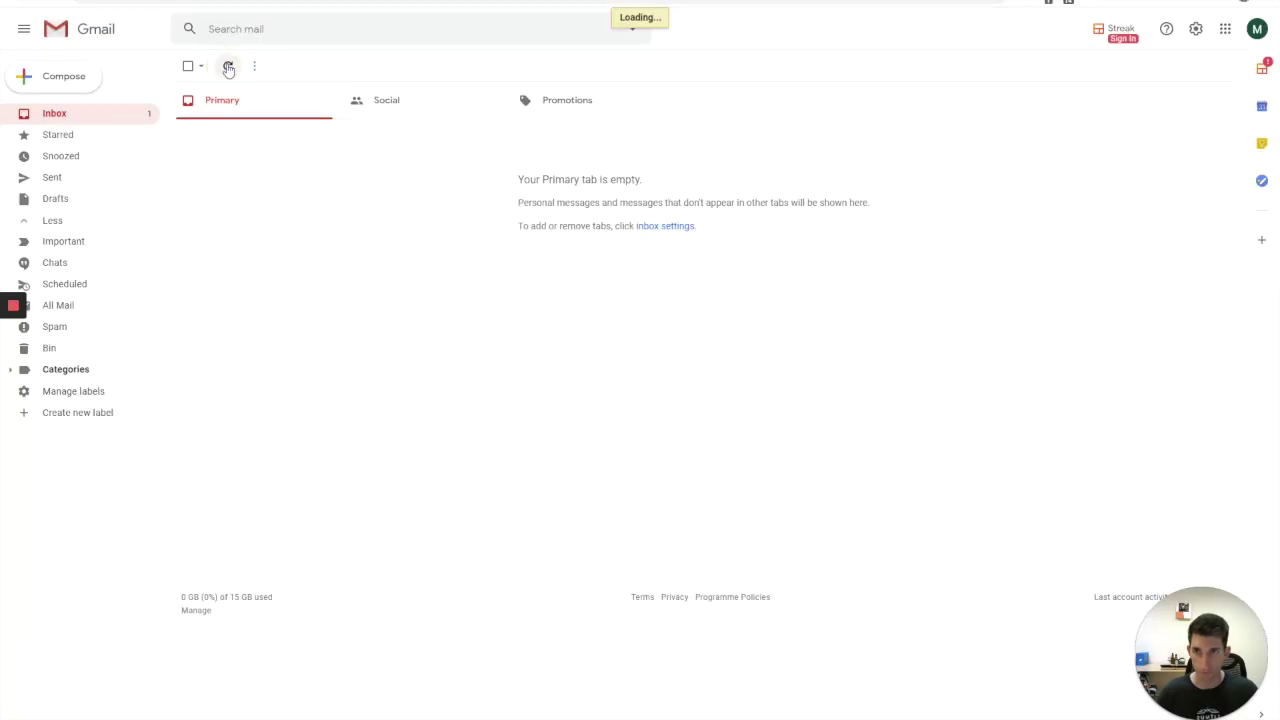
{"action": "left_click", "coordinate": [491, 136]}
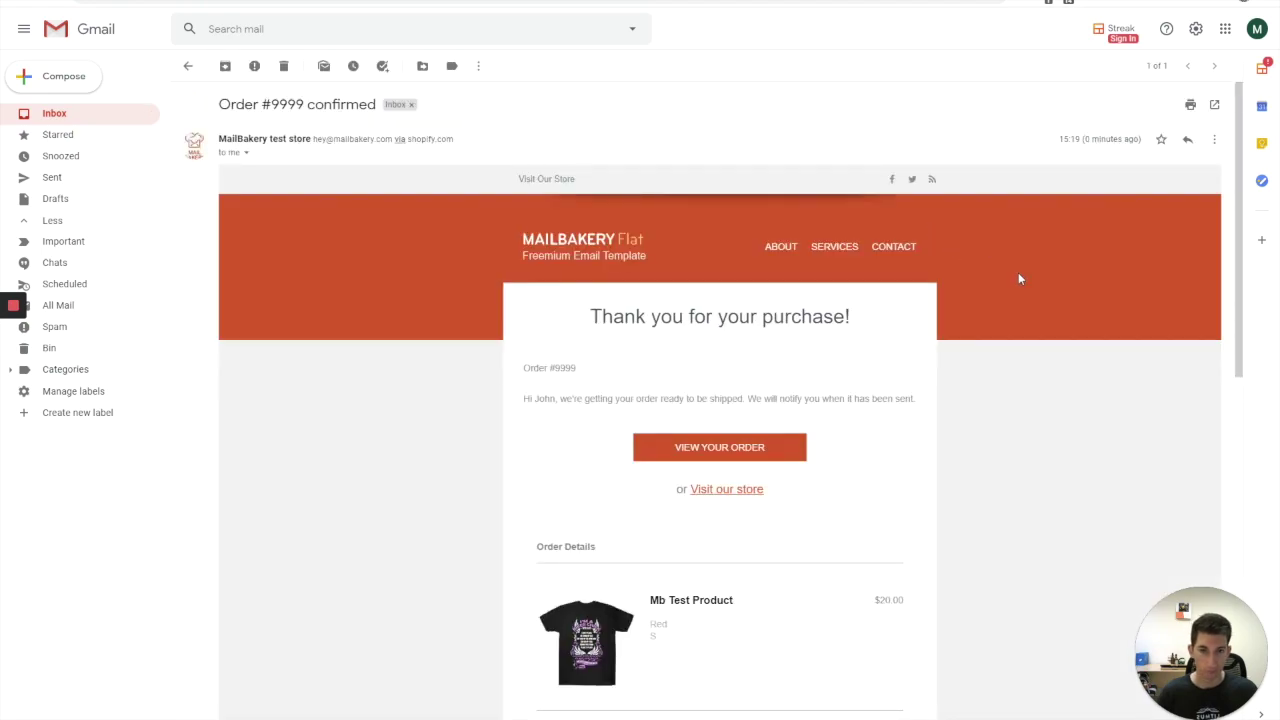
{"action": "scroll", "coordinate": [1018, 279], "scroll_direction": "down", "scroll_amount": 6}
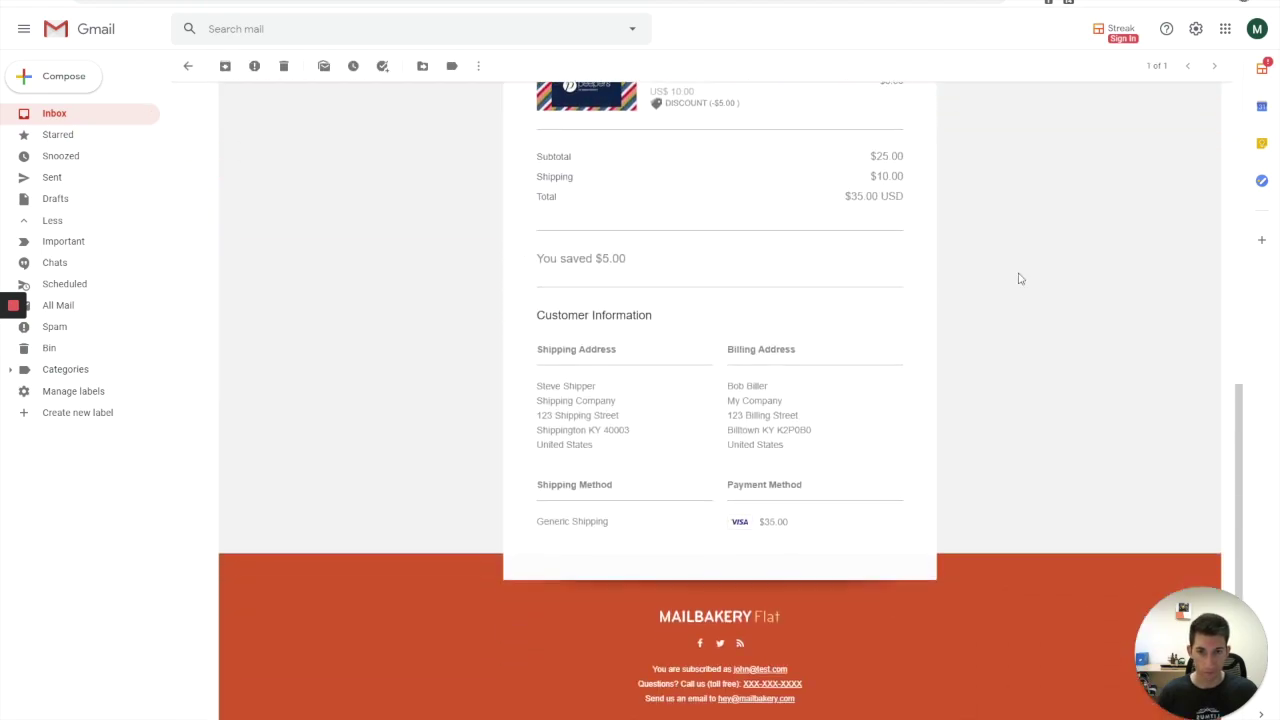
{"action": "scroll", "coordinate": [1018, 279], "scroll_direction": "down", "scroll_amount": 2}
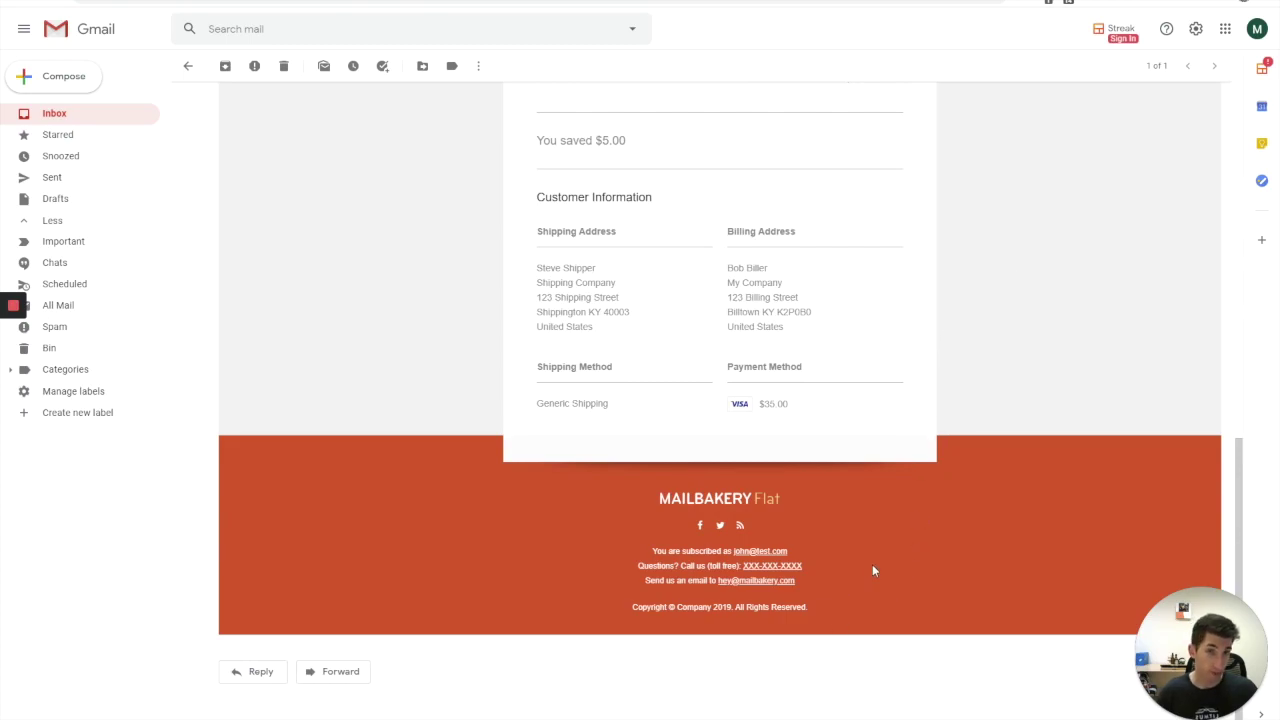
{"action": "scroll", "coordinate": [873, 569], "scroll_direction": "up", "scroll_amount": 8}
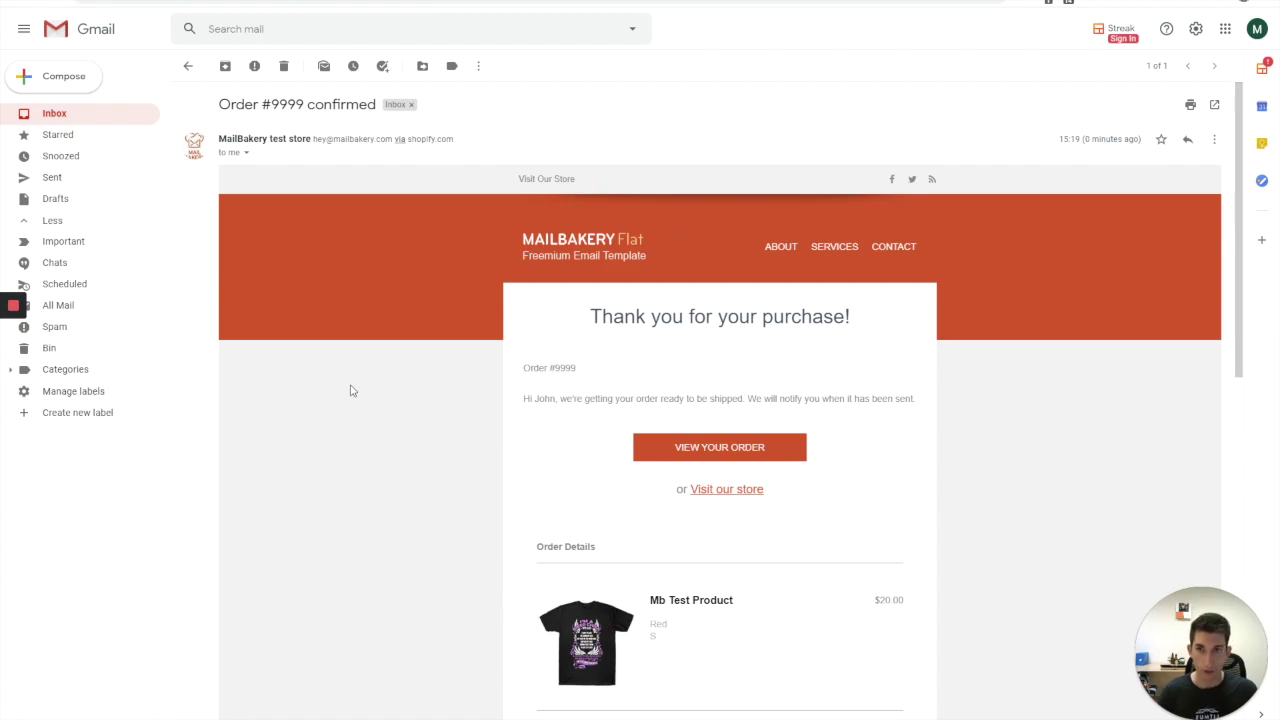
{"action": "mouse_move", "coordinate": [7, 272]}
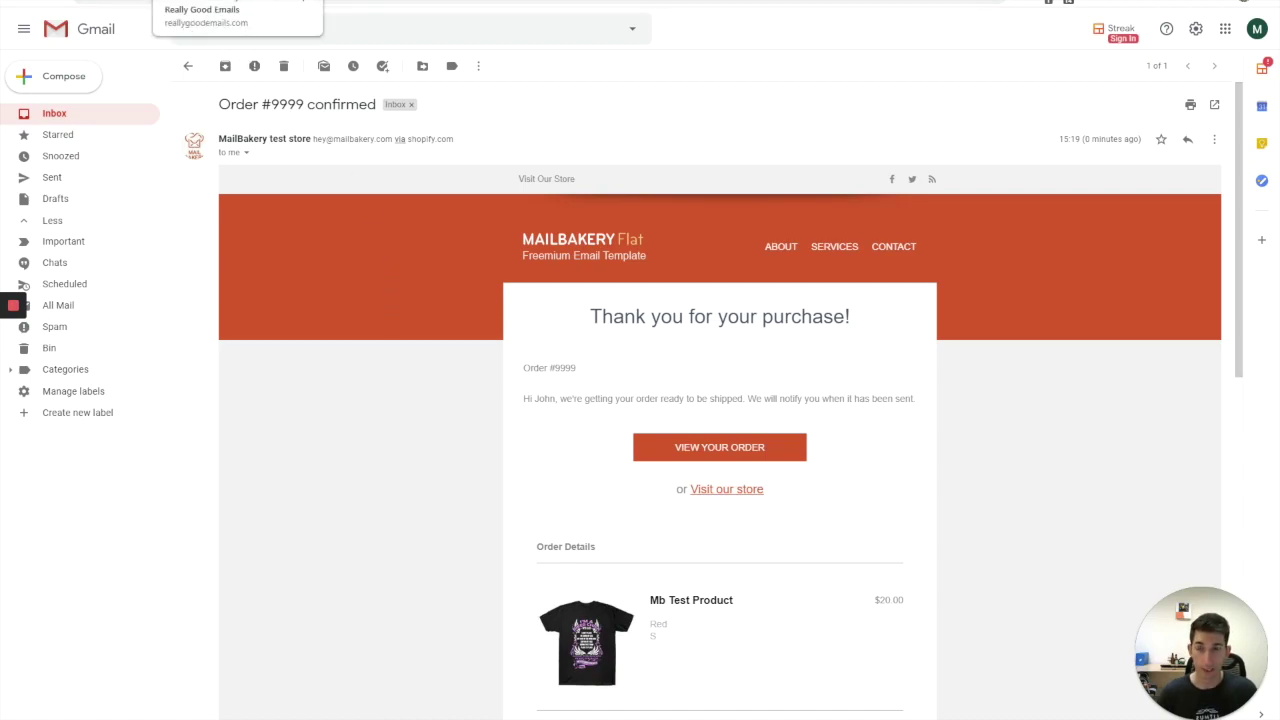
- Scroll through the adidas back-in-stock Live View, then switch to the Dollar Shave Club 'Where did you go?' email
{"action": "left_click", "coordinate": [230, 2]}
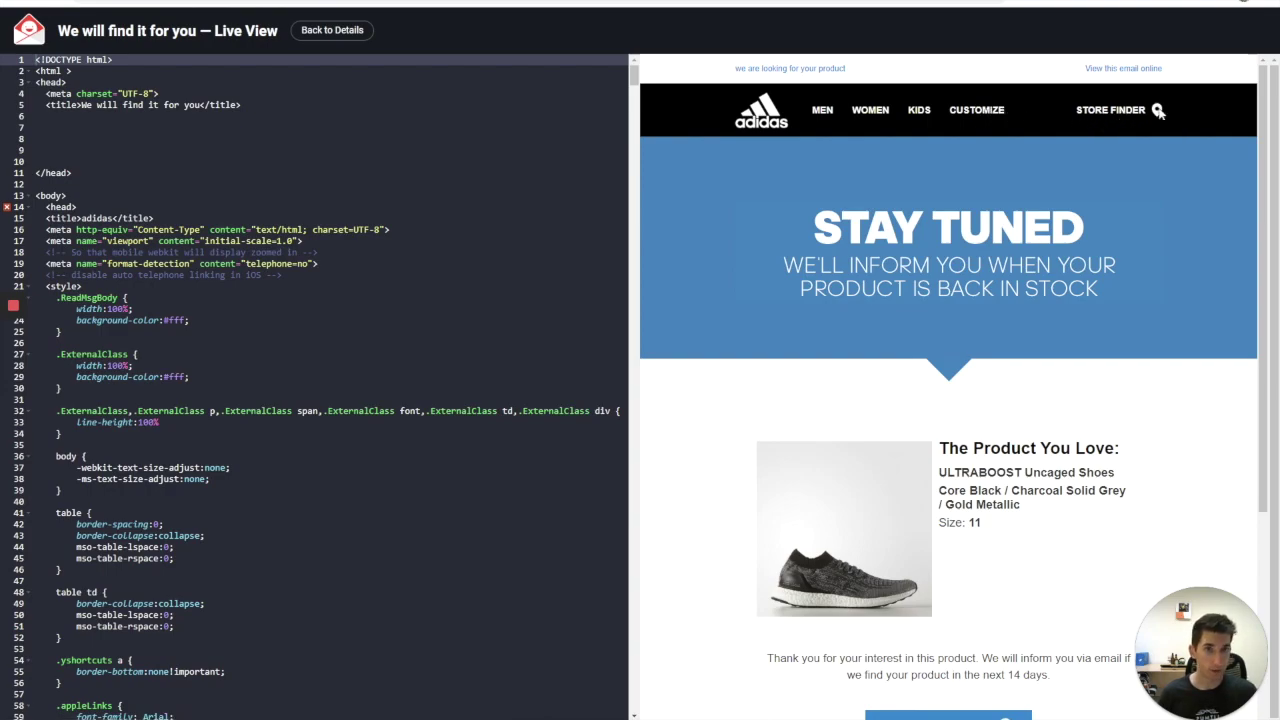
{"action": "scroll", "coordinate": [1155, 120], "scroll_direction": "down", "scroll_amount": 3}
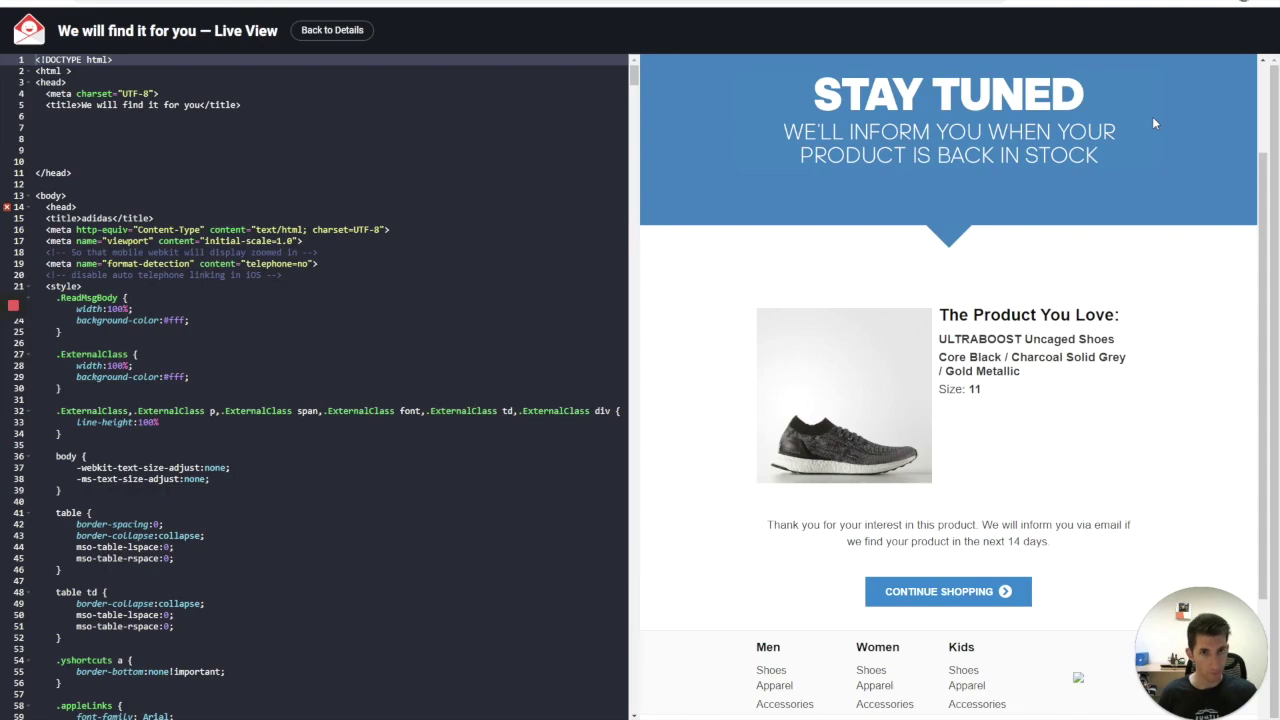
{"action": "scroll", "coordinate": [1153, 120], "scroll_direction": "up", "scroll_amount": 3}
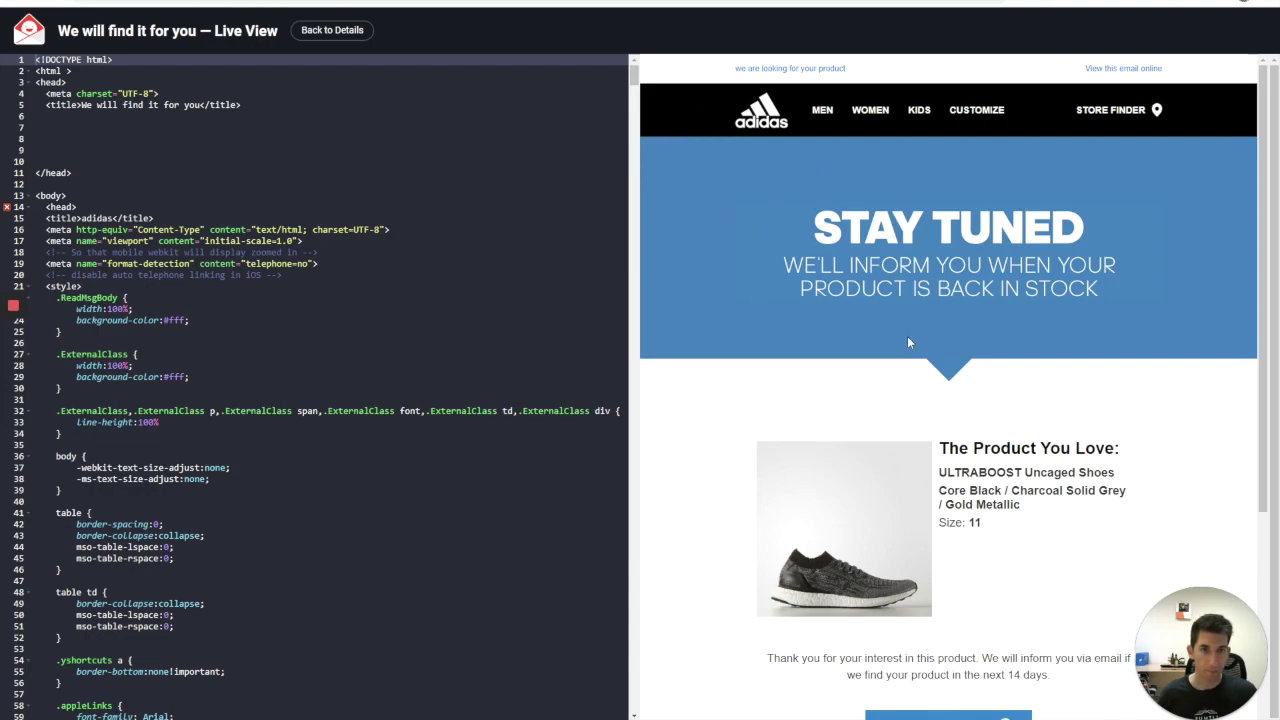
{"action": "scroll", "coordinate": [929, 196], "scroll_direction": "down", "scroll_amount": 2}
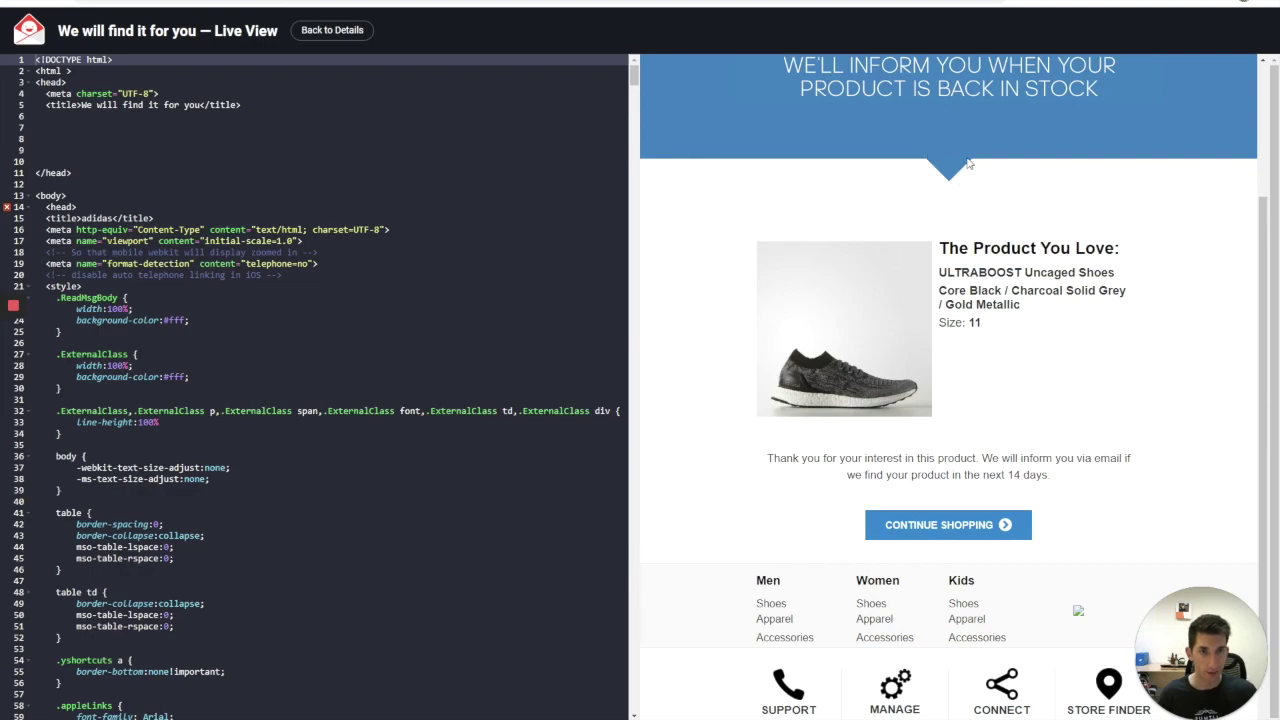
{"action": "scroll", "coordinate": [947, 208], "scroll_direction": "down", "scroll_amount": 2}
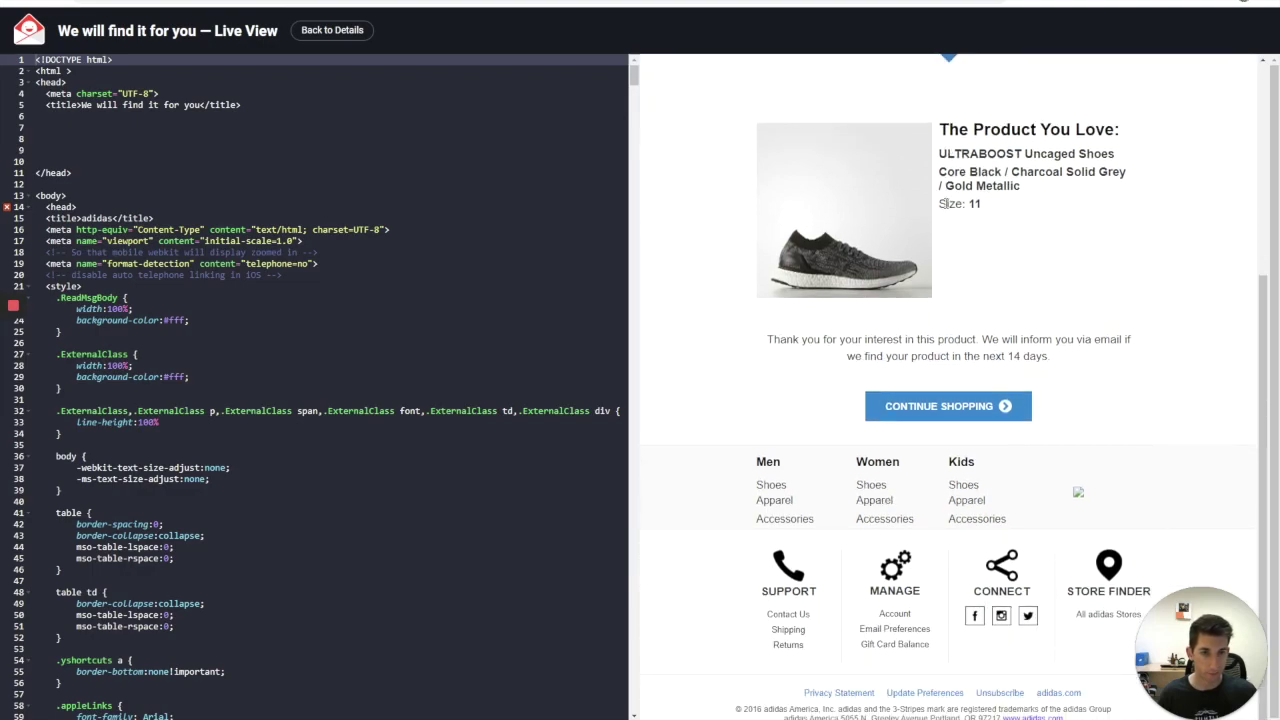
{"action": "scroll", "coordinate": [944, 203], "scroll_direction": "down", "scroll_amount": 1}
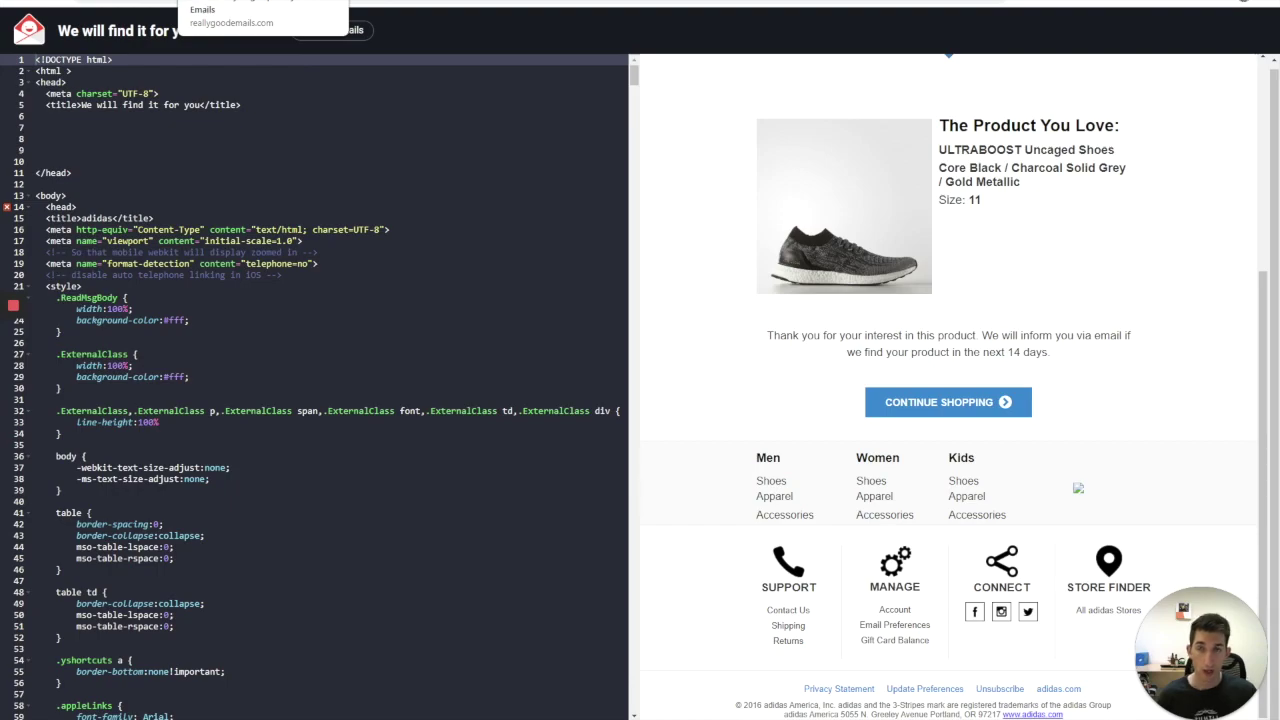
{"action": "left_click", "coordinate": [200, 2]}
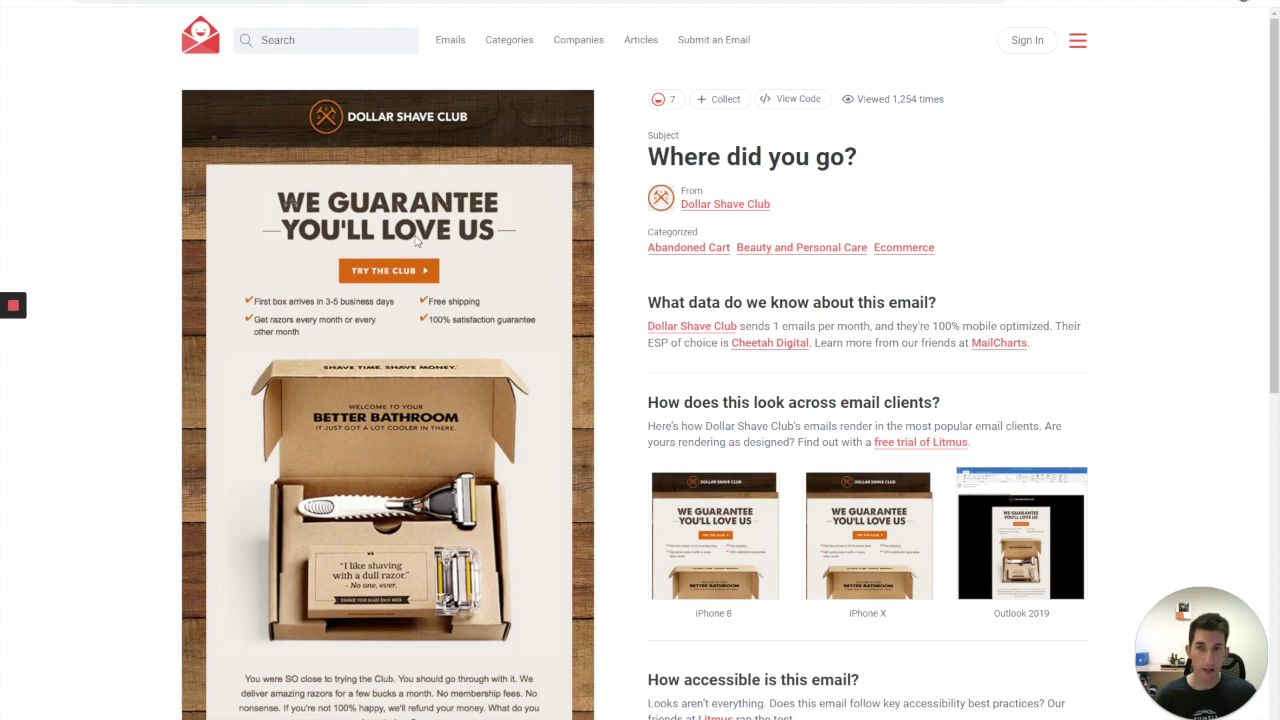
{"action": "scroll", "coordinate": [418, 240], "scroll_direction": "down", "scroll_amount": 2}
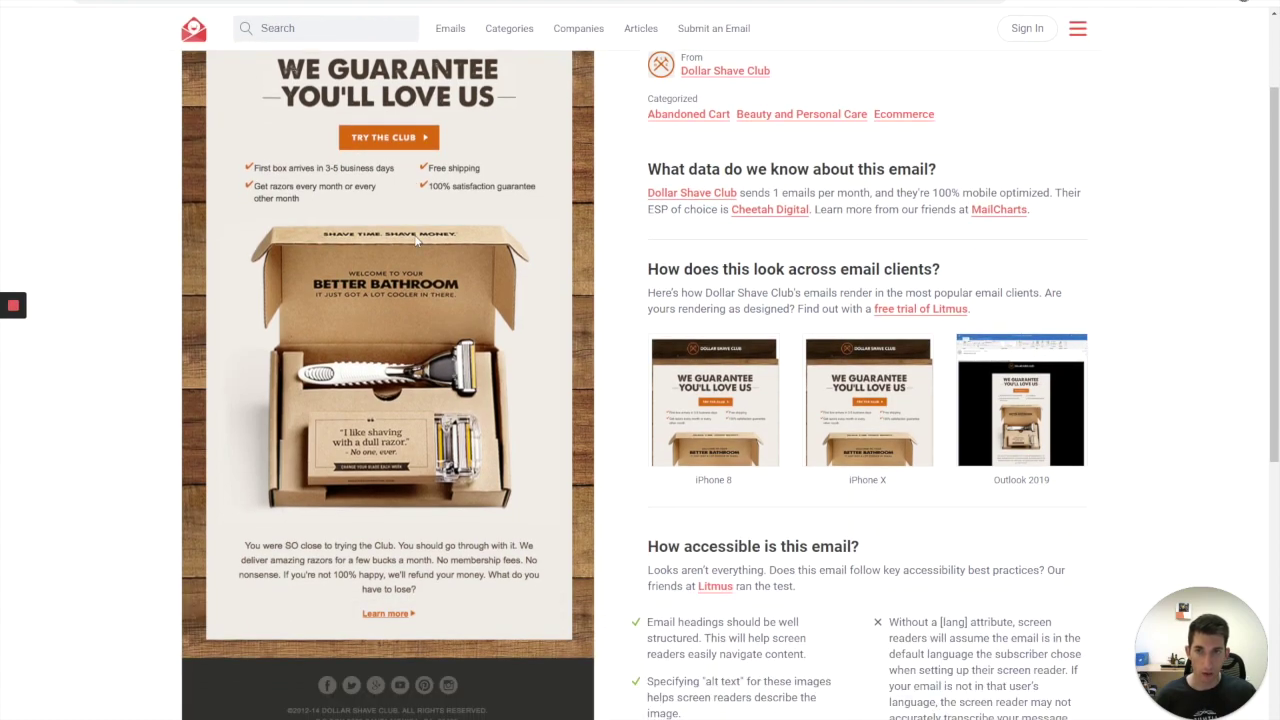
{"action": "scroll", "coordinate": [418, 240], "scroll_direction": "up", "scroll_amount": 2}
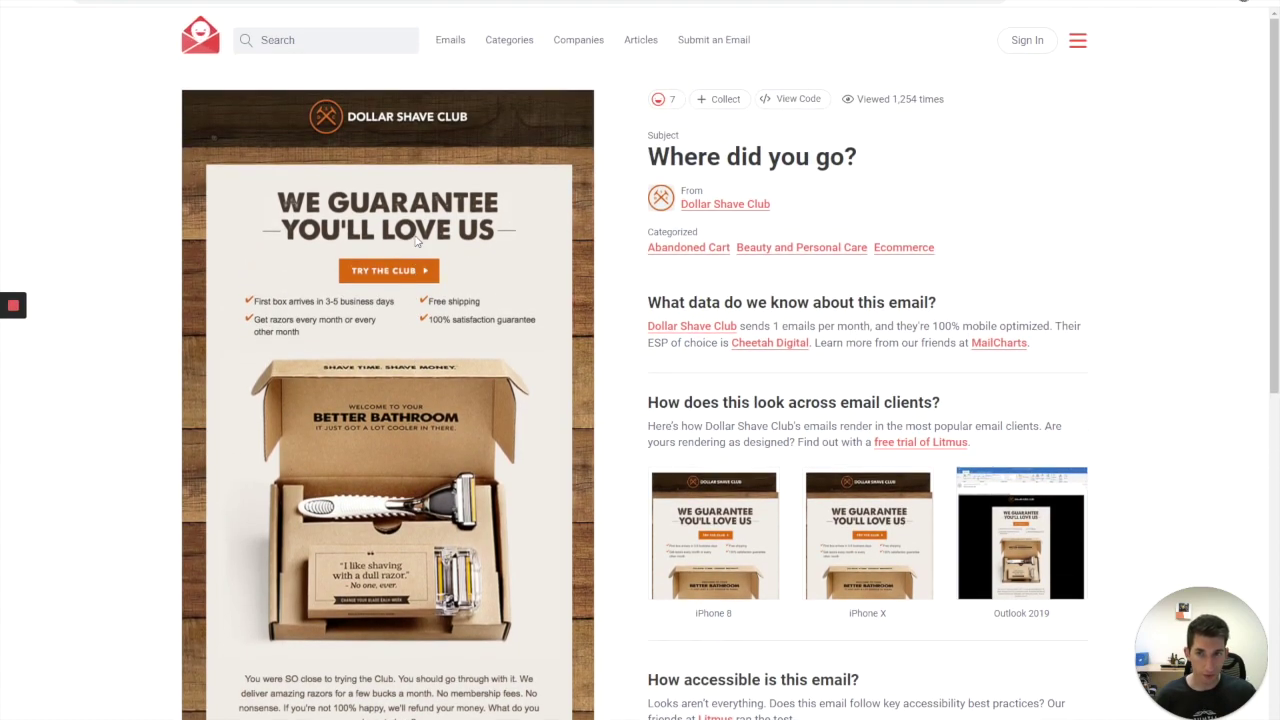
{"action": "scroll", "coordinate": [418, 240], "scroll_direction": "down", "scroll_amount": 2}
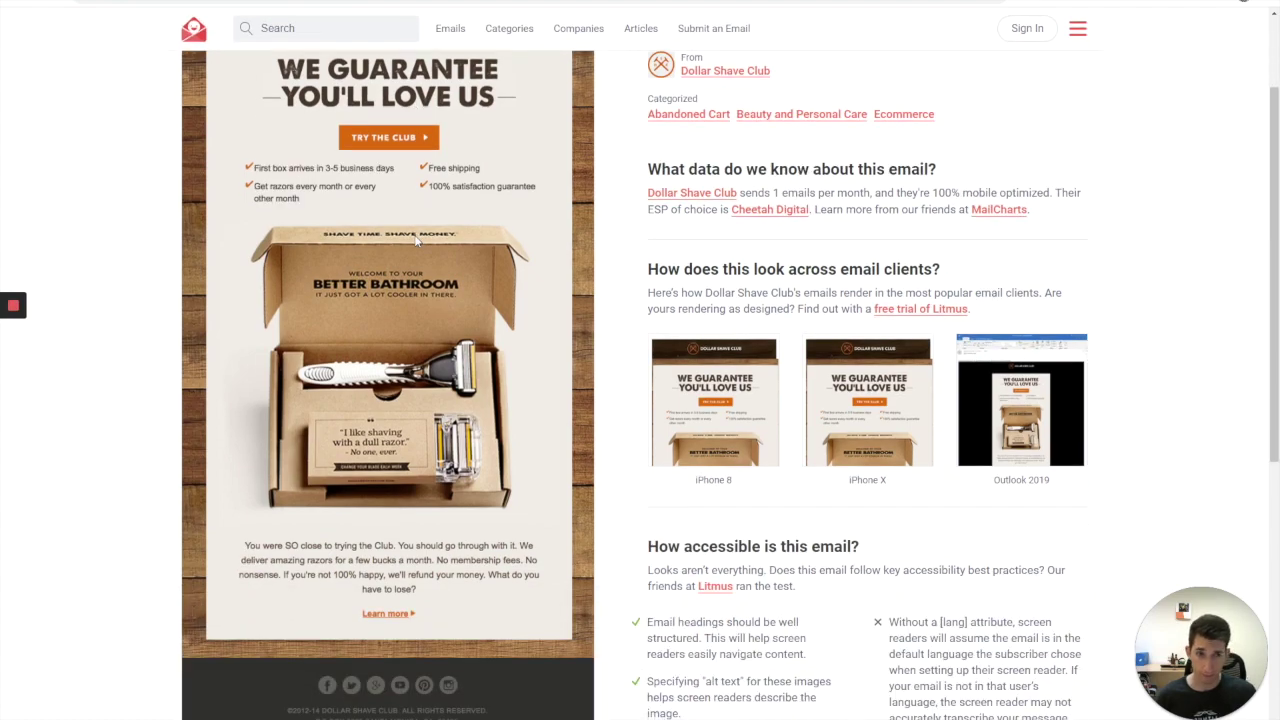
{"action": "scroll", "coordinate": [418, 240], "scroll_direction": "up", "scroll_amount": 1}
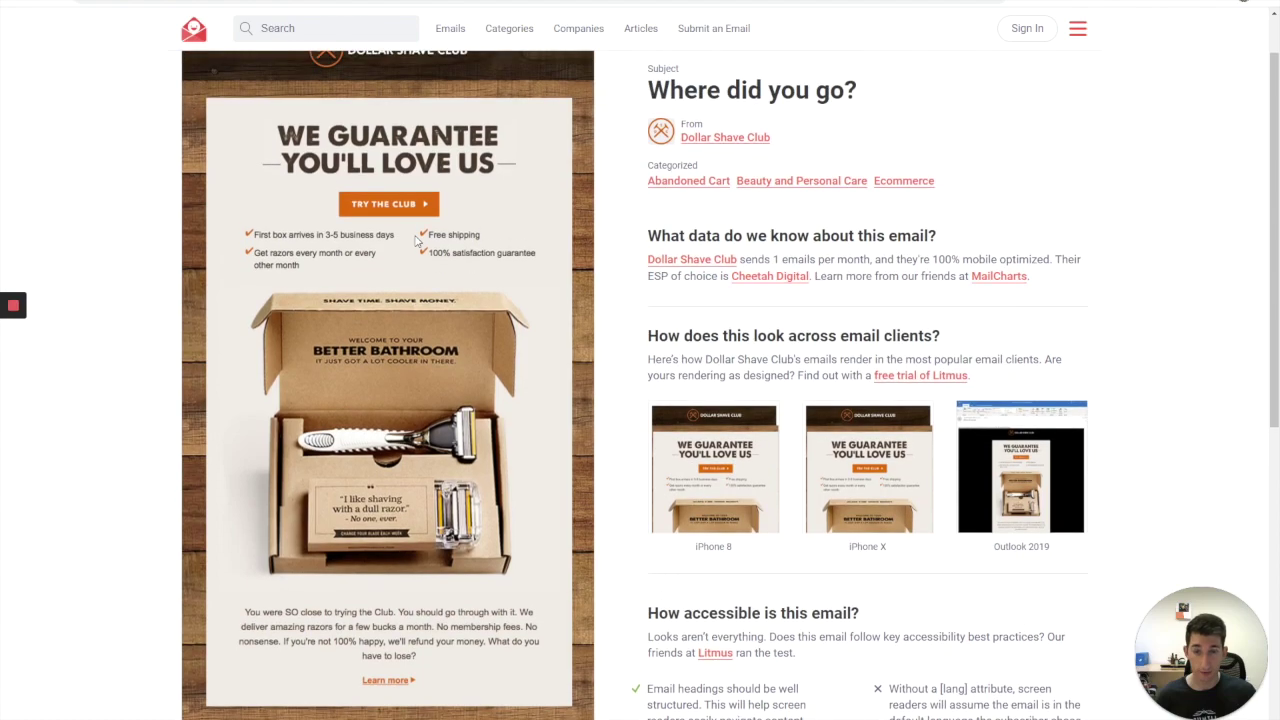
{"action": "scroll", "coordinate": [510, 176], "scroll_direction": "up", "scroll_amount": 1}
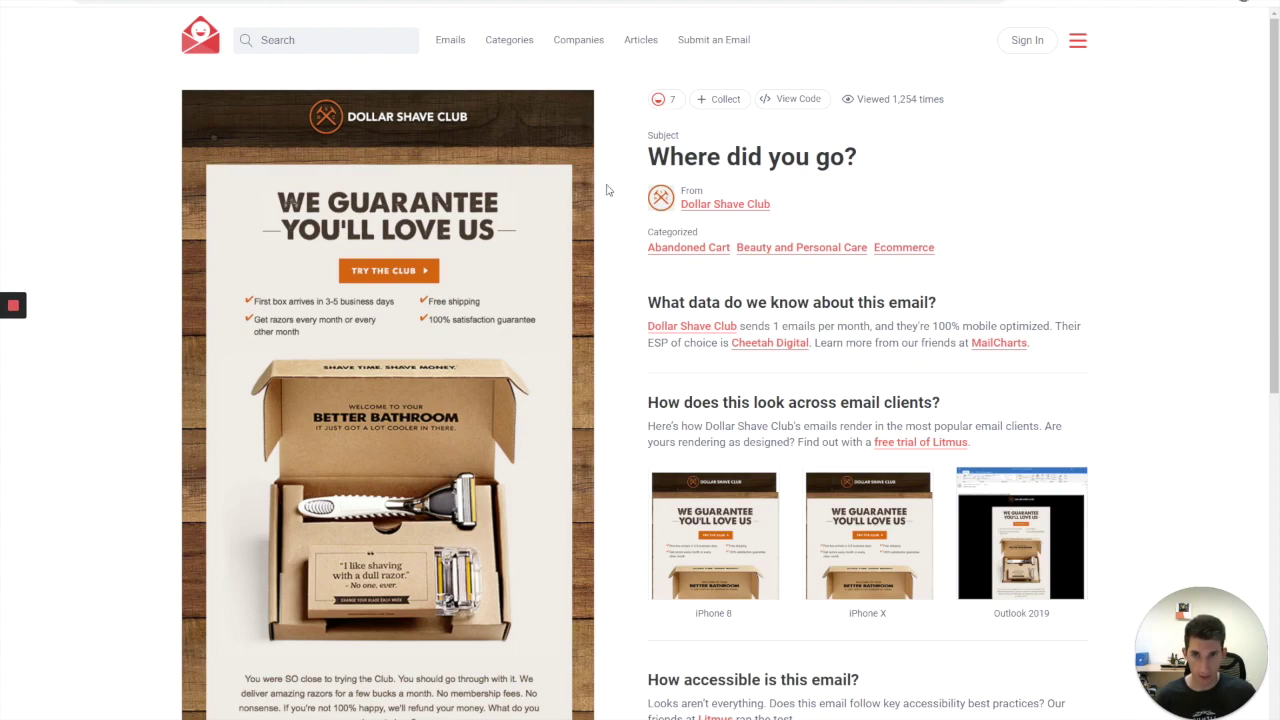
{"action": "scroll", "coordinate": [578, 415], "scroll_direction": "down", "scroll_amount": 3}
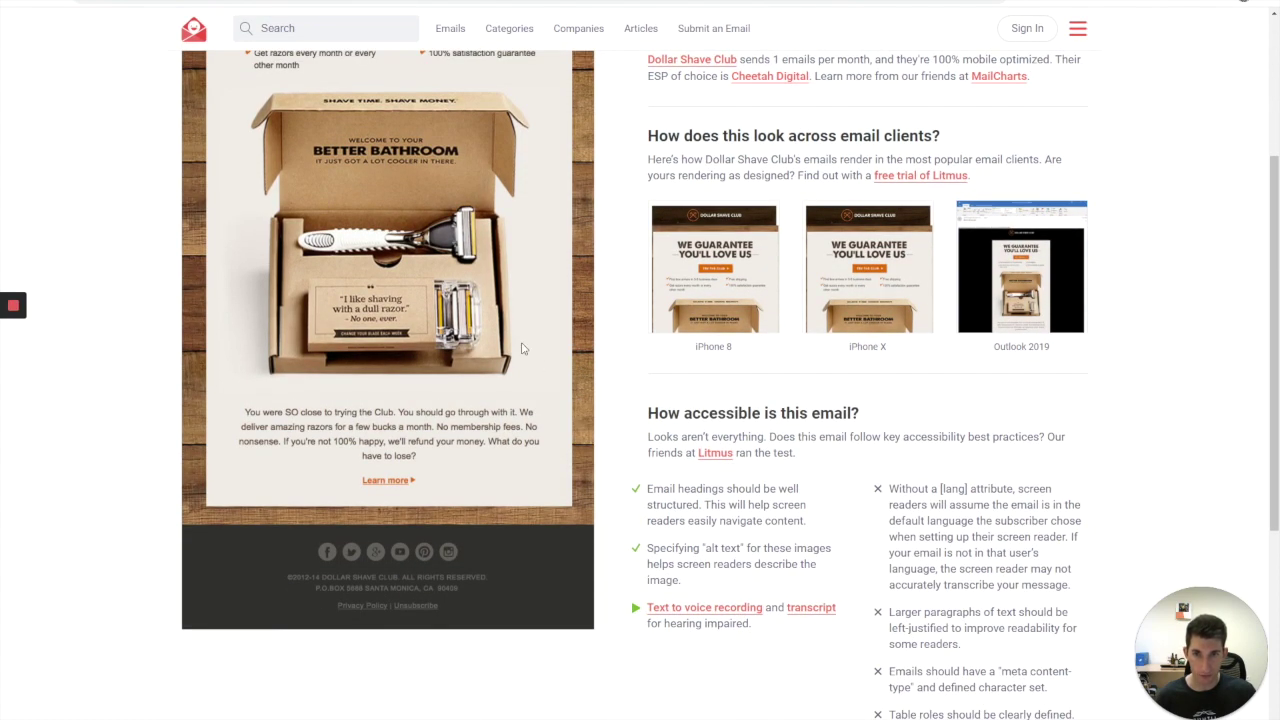
{"action": "scroll", "coordinate": [510, 415], "scroll_direction": "up", "scroll_amount": 1}
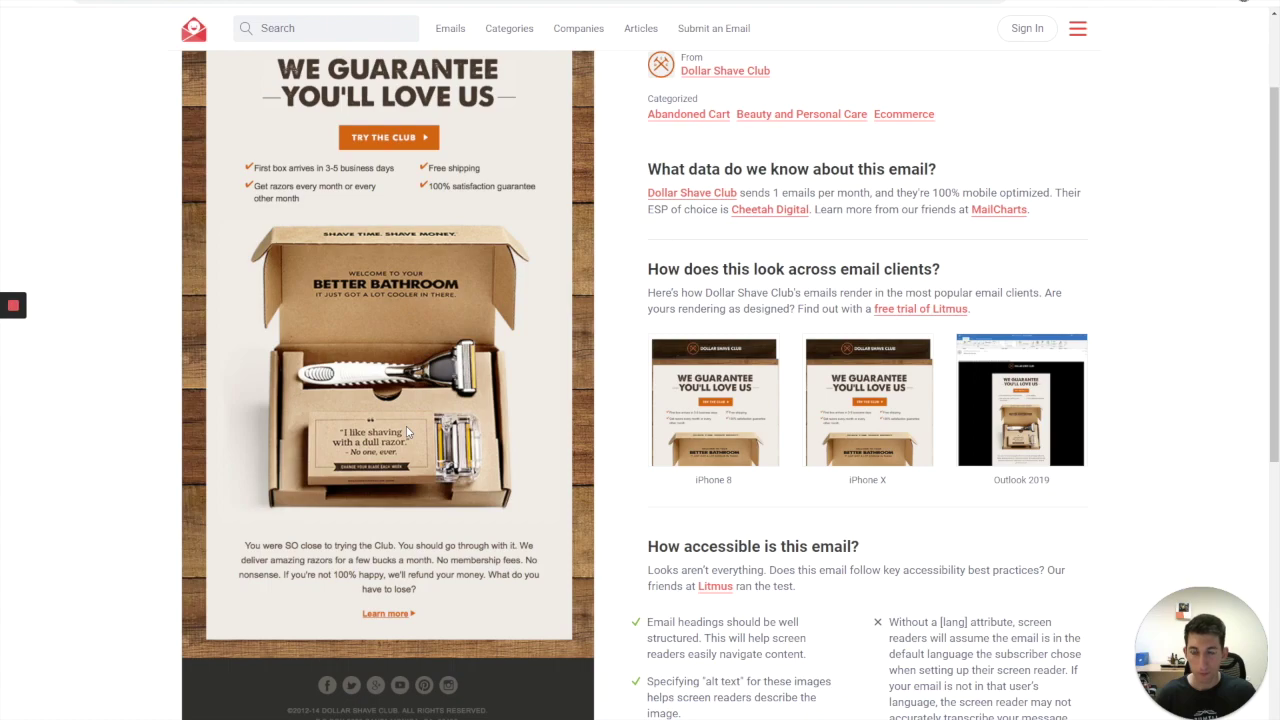
{"action": "scroll", "coordinate": [406, 430], "scroll_direction": "up", "scroll_amount": 1}
{"action": "scroll", "coordinate": [417, 380], "scroll_direction": "down", "scroll_amount": 2}
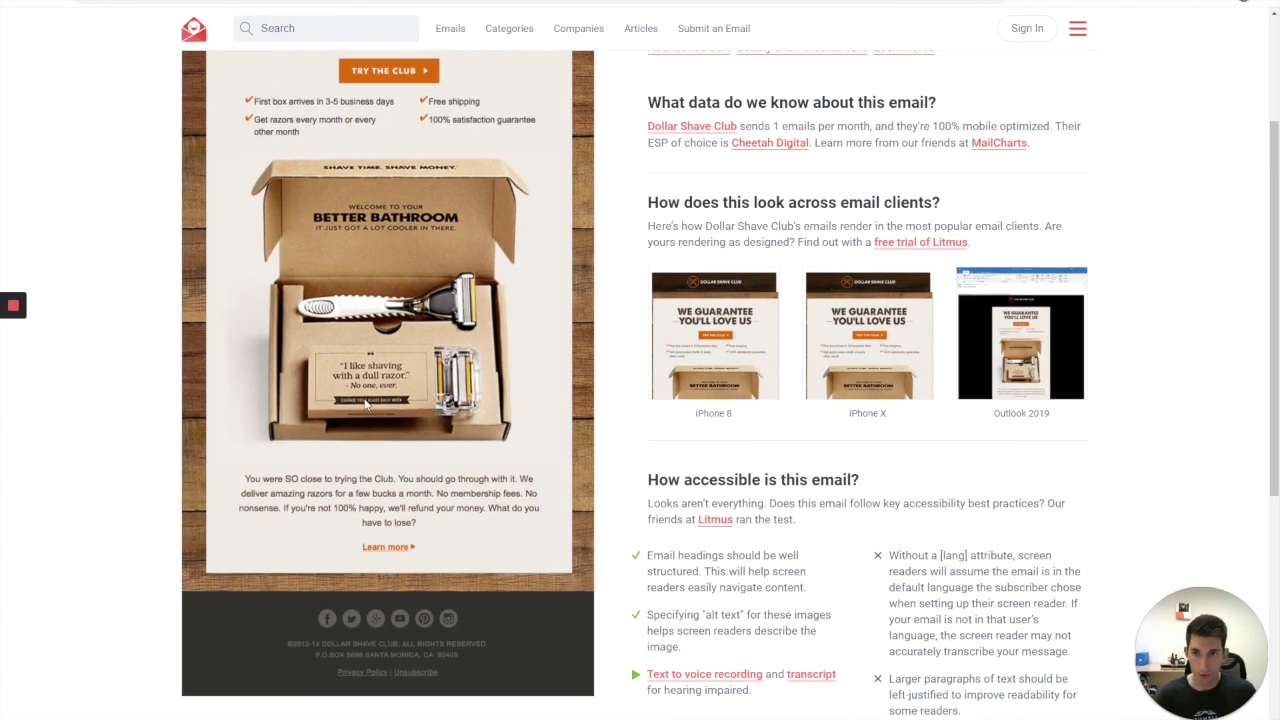
- Scroll the ASICS email past its $215.00 cart total and best sellers to the footer and back
{"action": "left_click", "coordinate": [266, 28]}
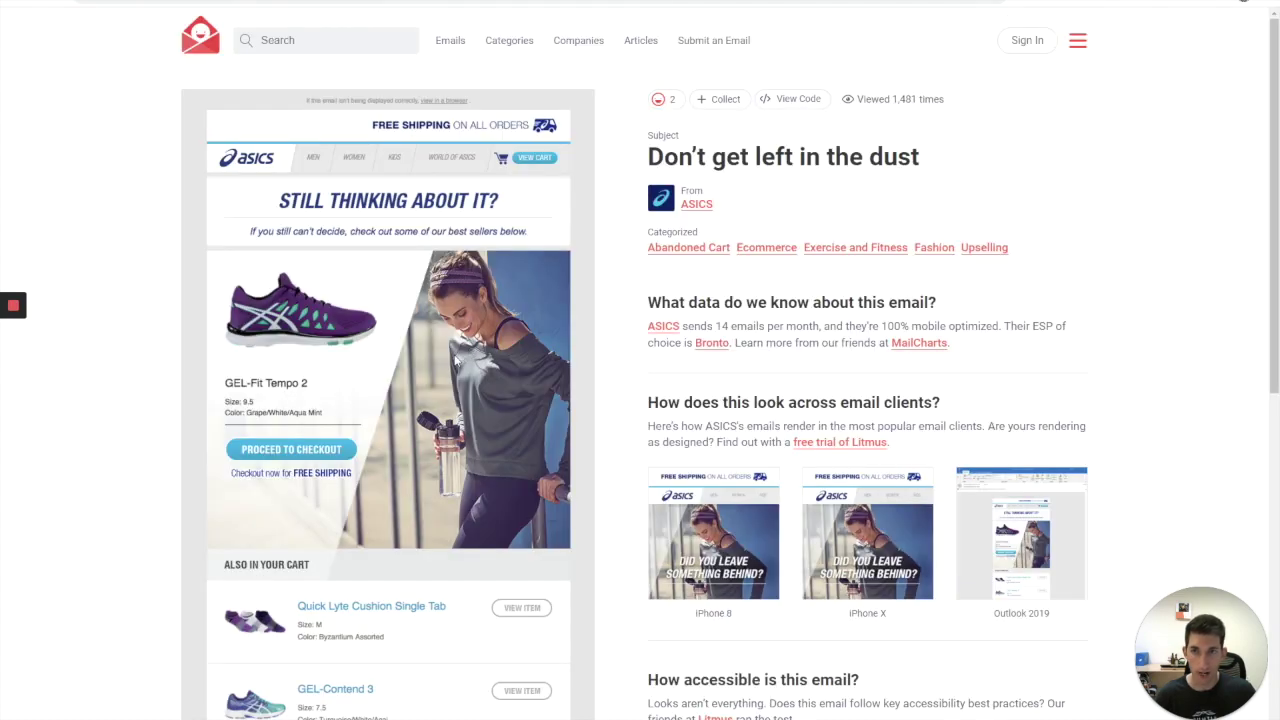
{"action": "scroll", "coordinate": [433, 362], "scroll_direction": "down", "scroll_amount": 5}
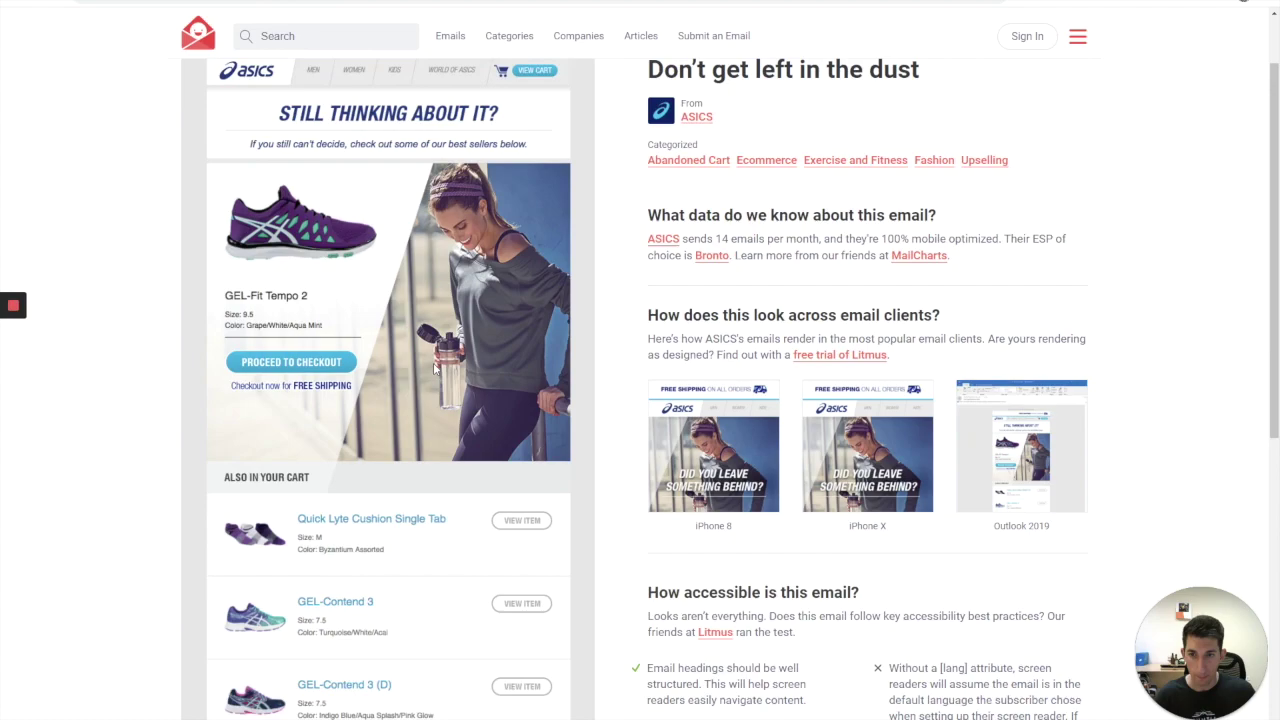
{"action": "scroll", "coordinate": [433, 362], "scroll_direction": "up", "scroll_amount": 4}
{"action": "scroll", "coordinate": [435, 368], "scroll_direction": "up", "scroll_amount": 1}
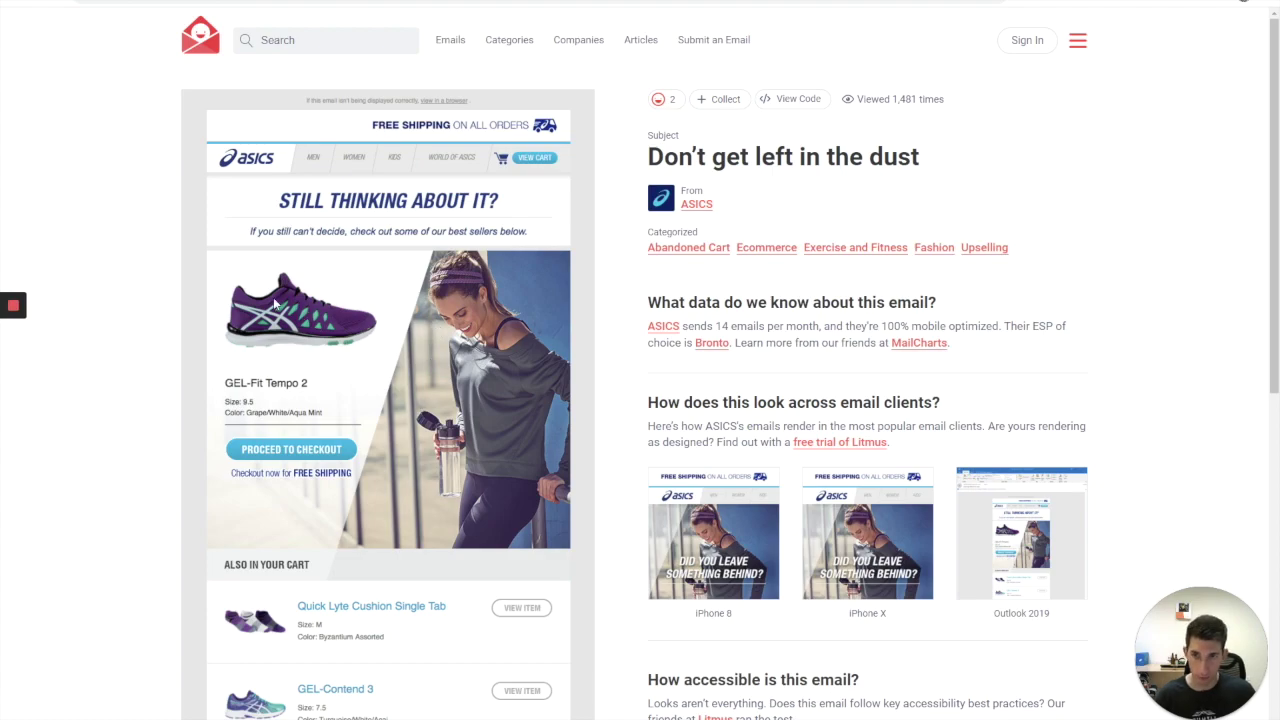
{"action": "scroll", "coordinate": [280, 300], "scroll_direction": "down", "scroll_amount": 4}
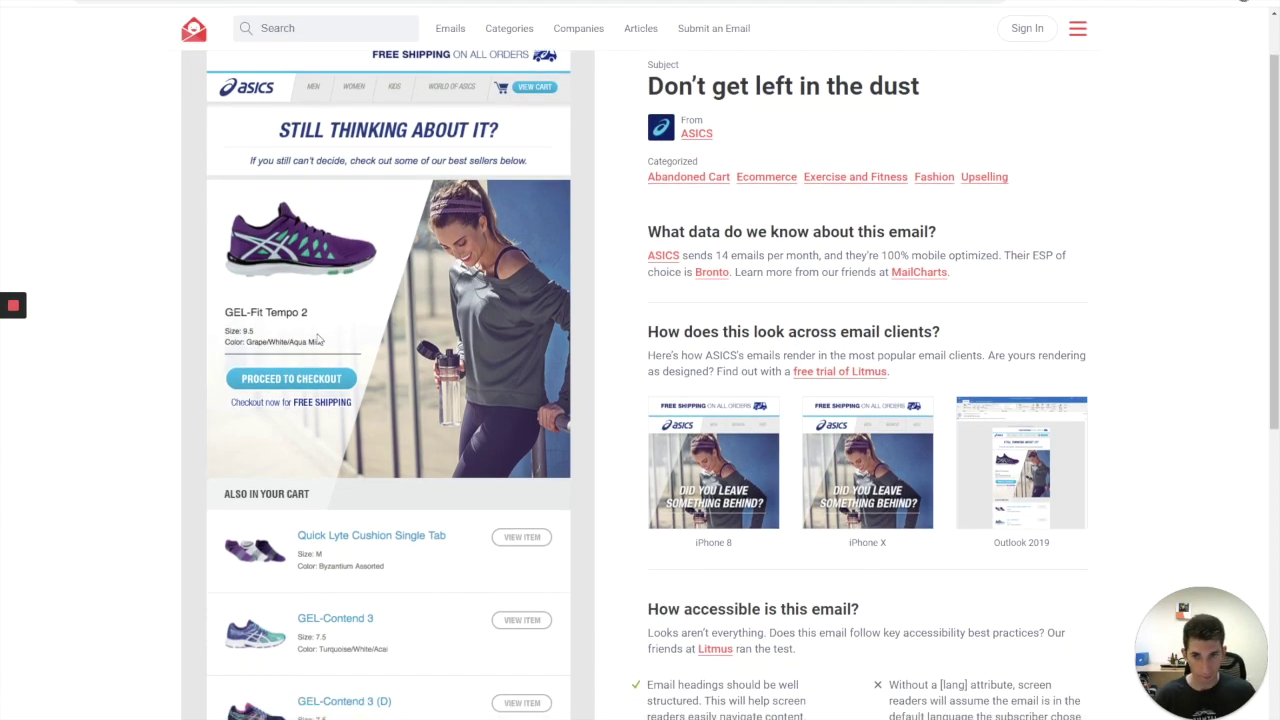
{"action": "scroll", "coordinate": [296, 172], "scroll_direction": "down", "scroll_amount": 2}
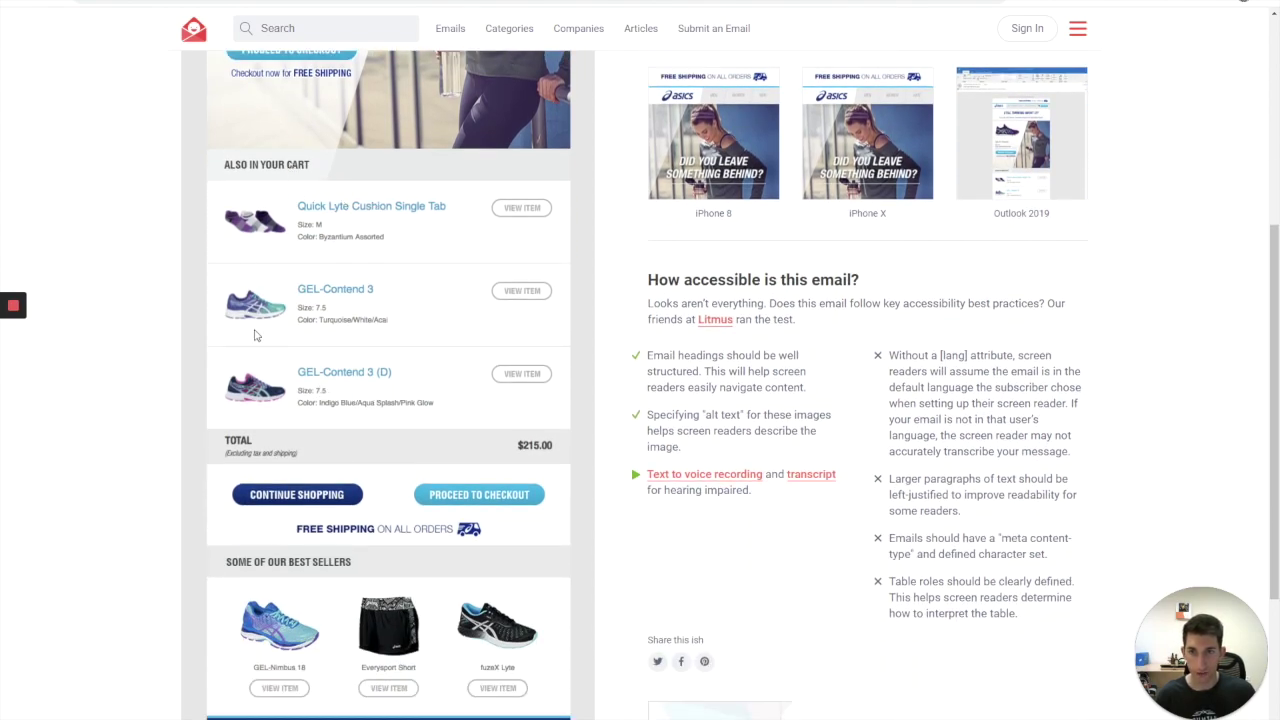
{"action": "scroll", "coordinate": [381, 252], "scroll_direction": "down", "scroll_amount": 3}
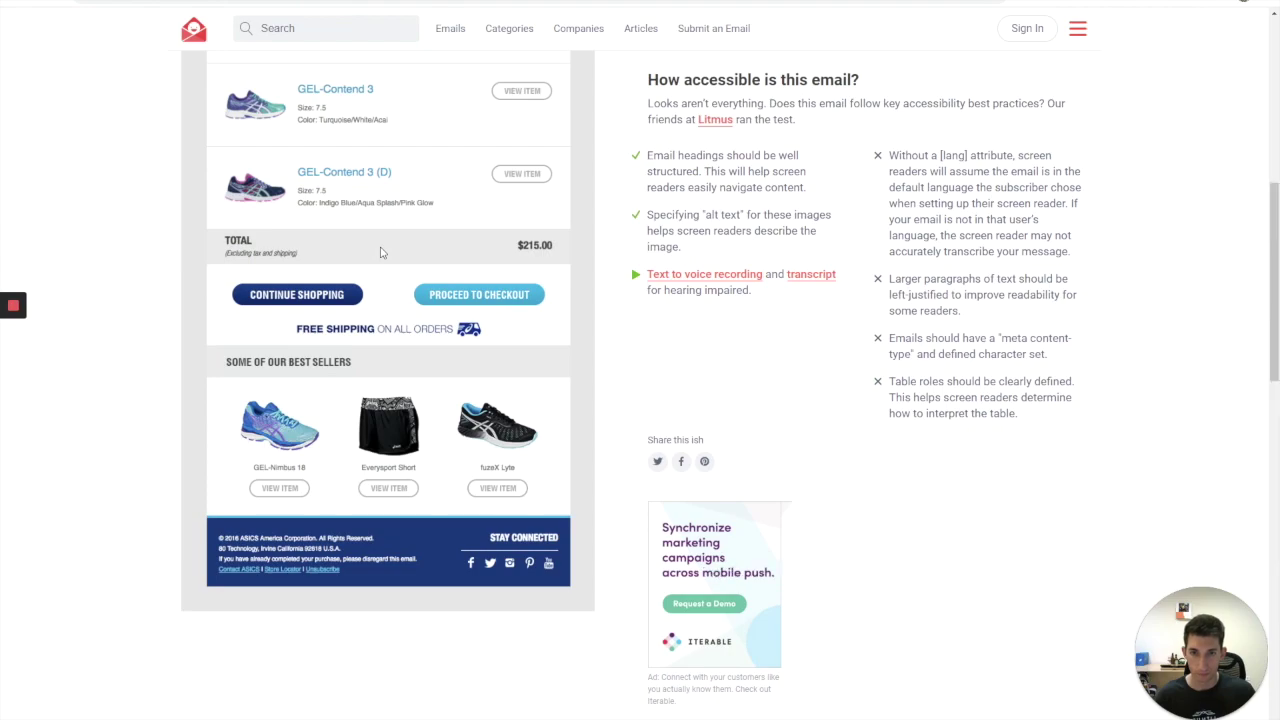
{"action": "scroll", "coordinate": [381, 252], "scroll_direction": "down", "scroll_amount": 1}
{"action": "scroll", "coordinate": [381, 252], "scroll_direction": "down", "scroll_amount": 4}
{"action": "scroll", "coordinate": [381, 252], "scroll_direction": "up", "scroll_amount": 4}
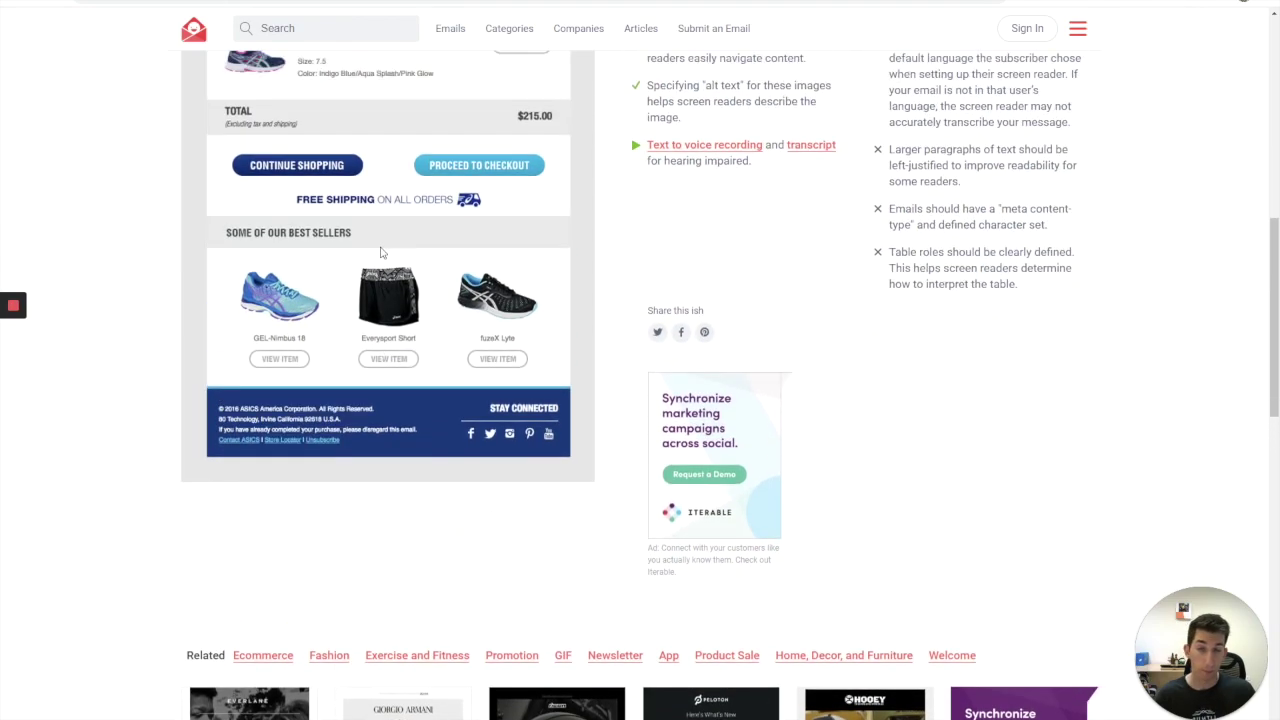
{"action": "scroll", "coordinate": [381, 252], "scroll_direction": "up", "scroll_amount": 8}
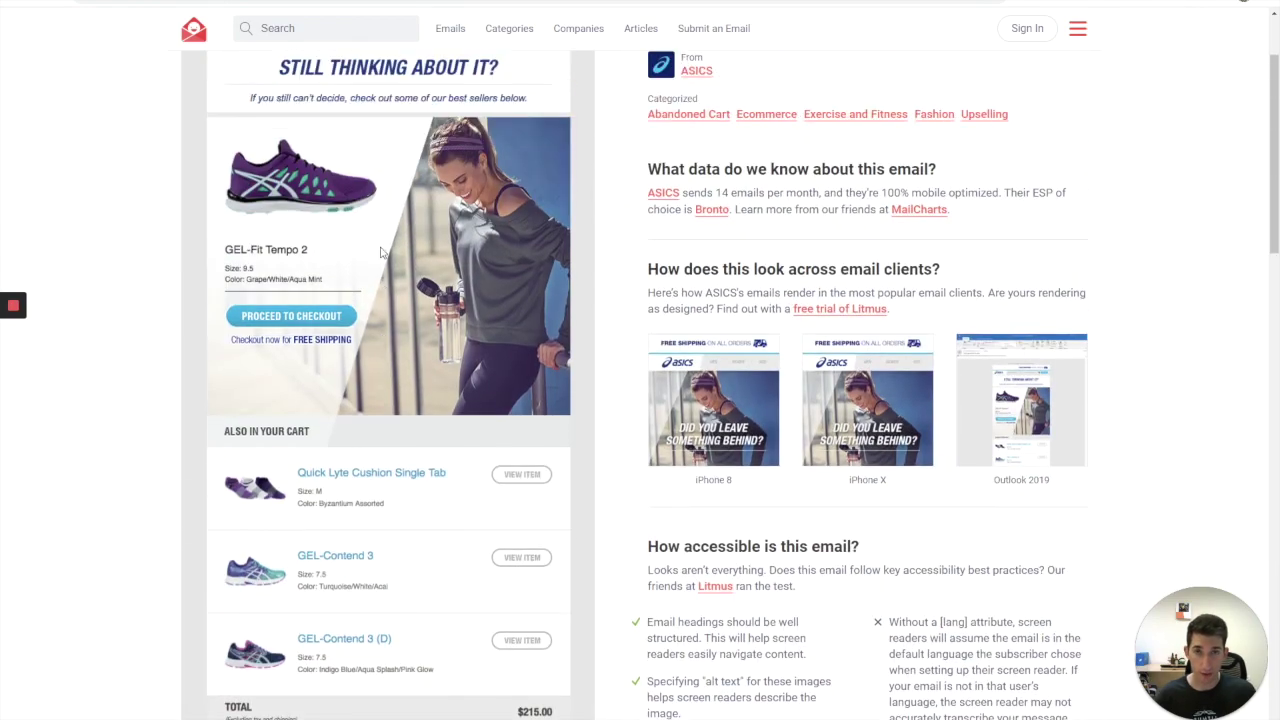